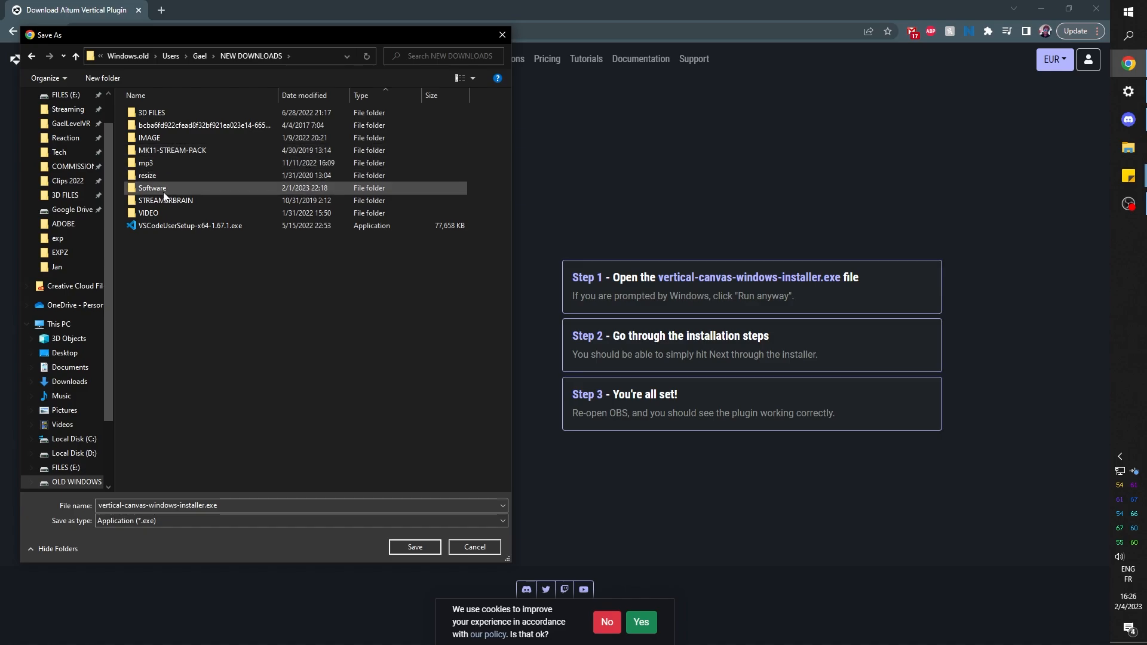
- Save vertical-canvas-windows-installer.exe to the Software folder inside NEW DOWNLOADS and run the downloaded installer
double_click(163, 189)
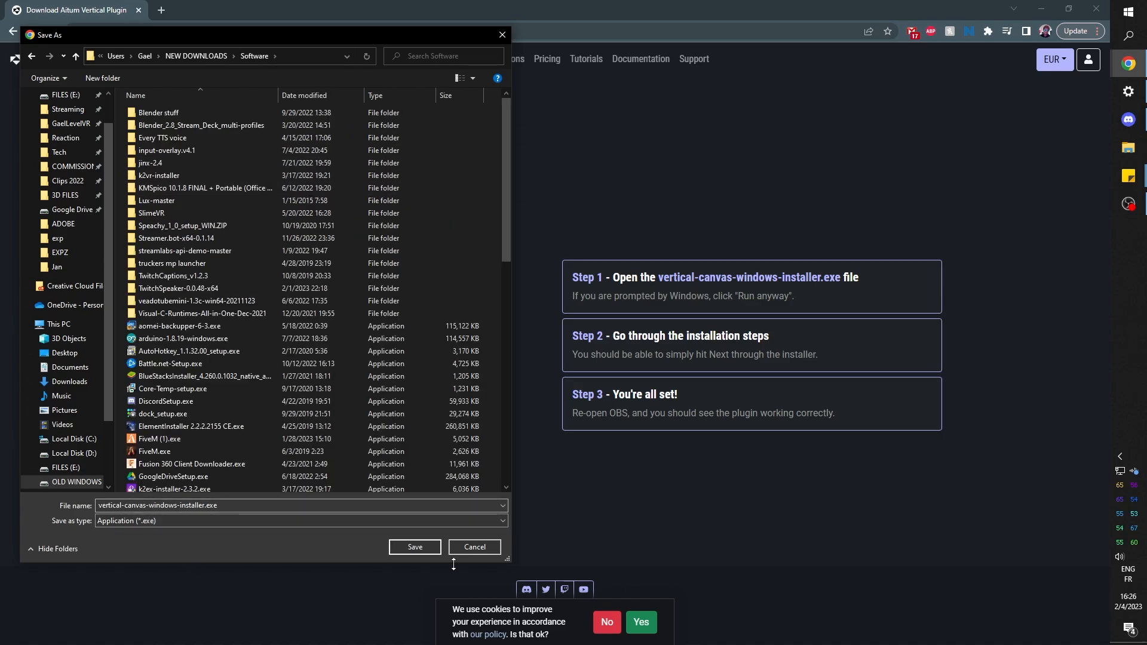
left_click(414, 549)
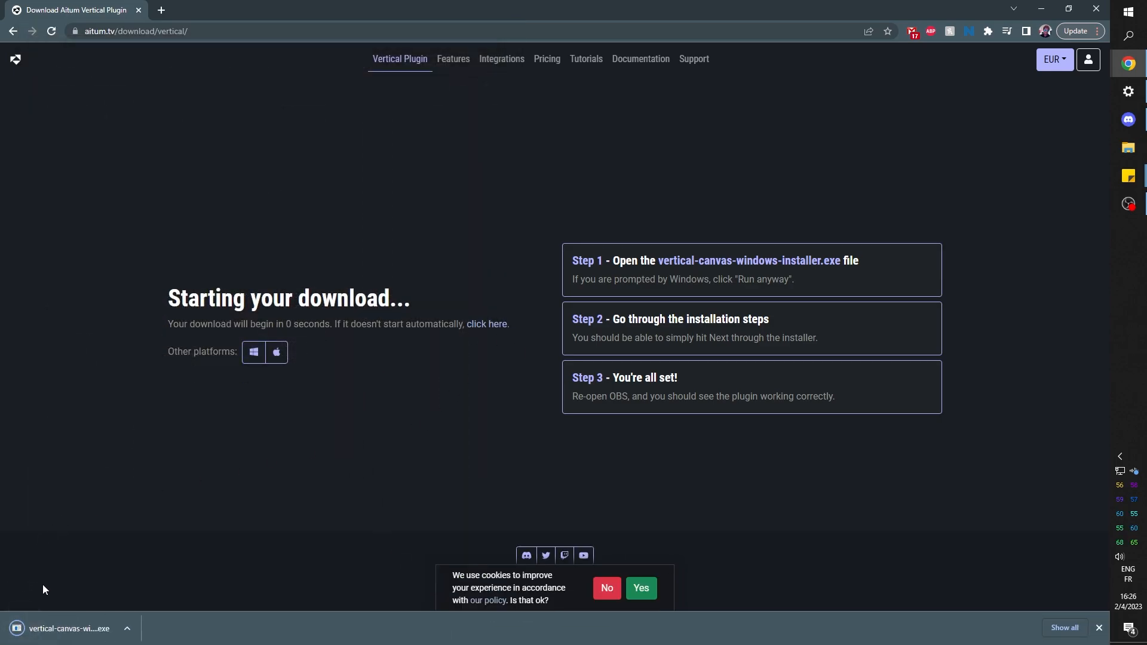
left_click(95, 636)
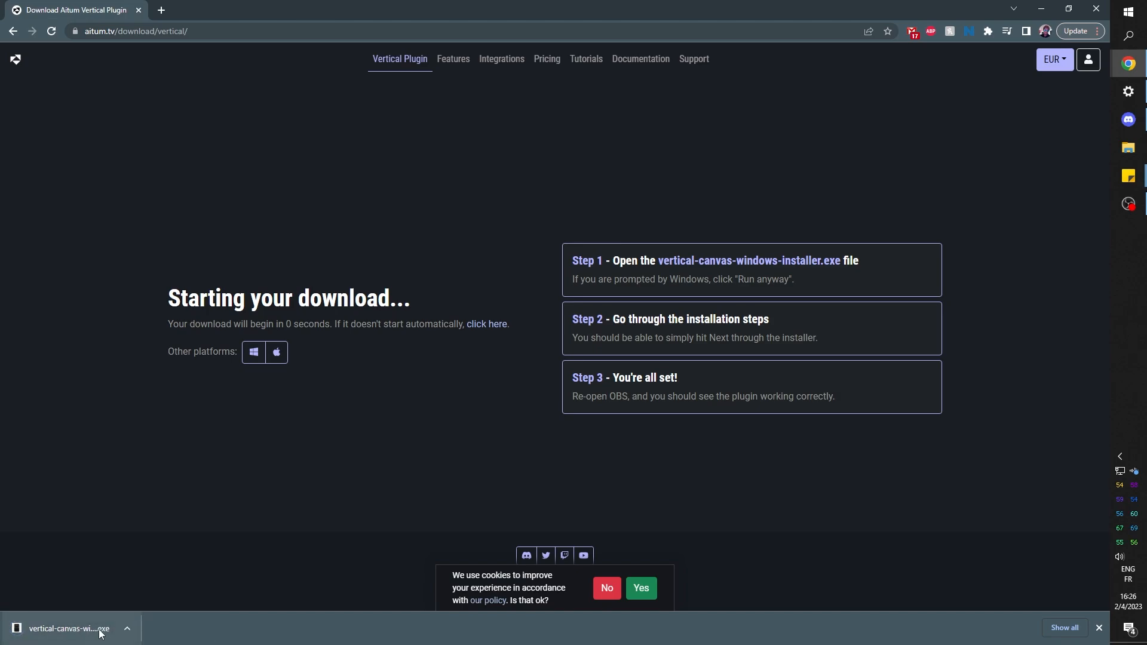
left_click(101, 635)
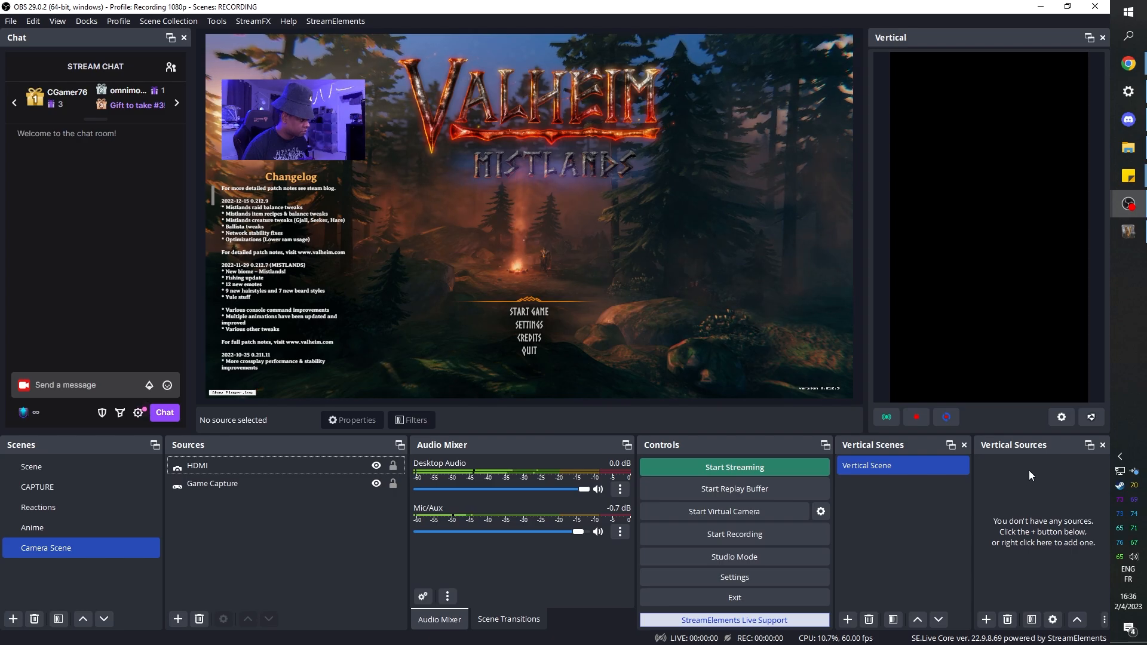
- Open the vertical canvas settings in OBS and examine the streaming server, key and hotkey fields and the recording path and hotkey fields
left_click(1062, 418)
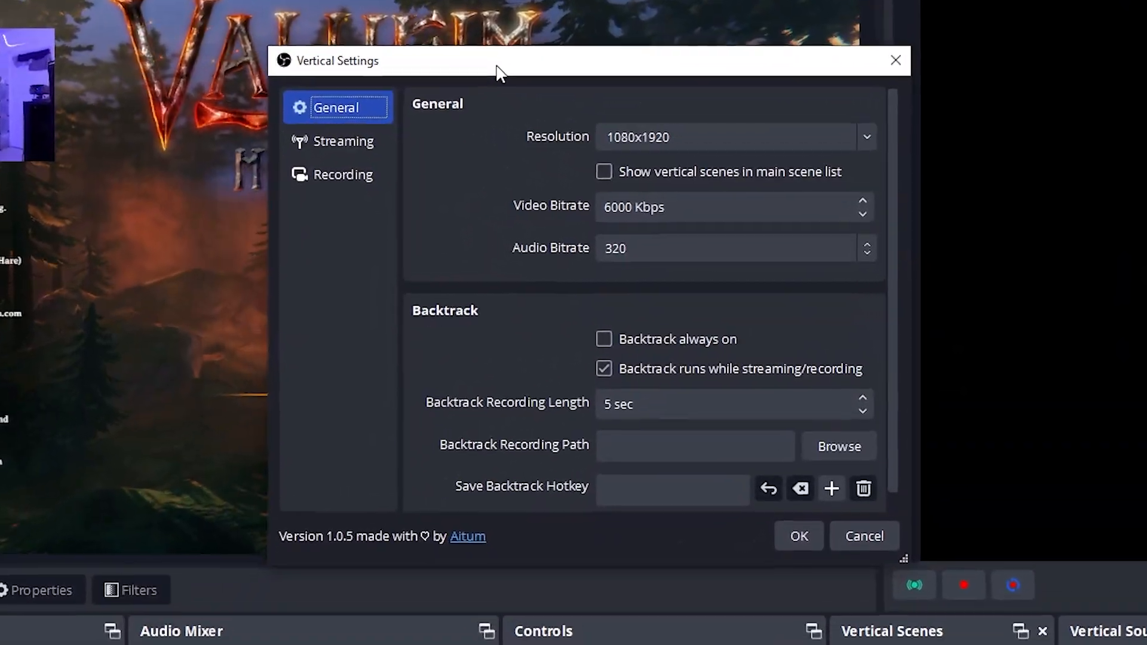
left_click(299, 134)
left_click(593, 169)
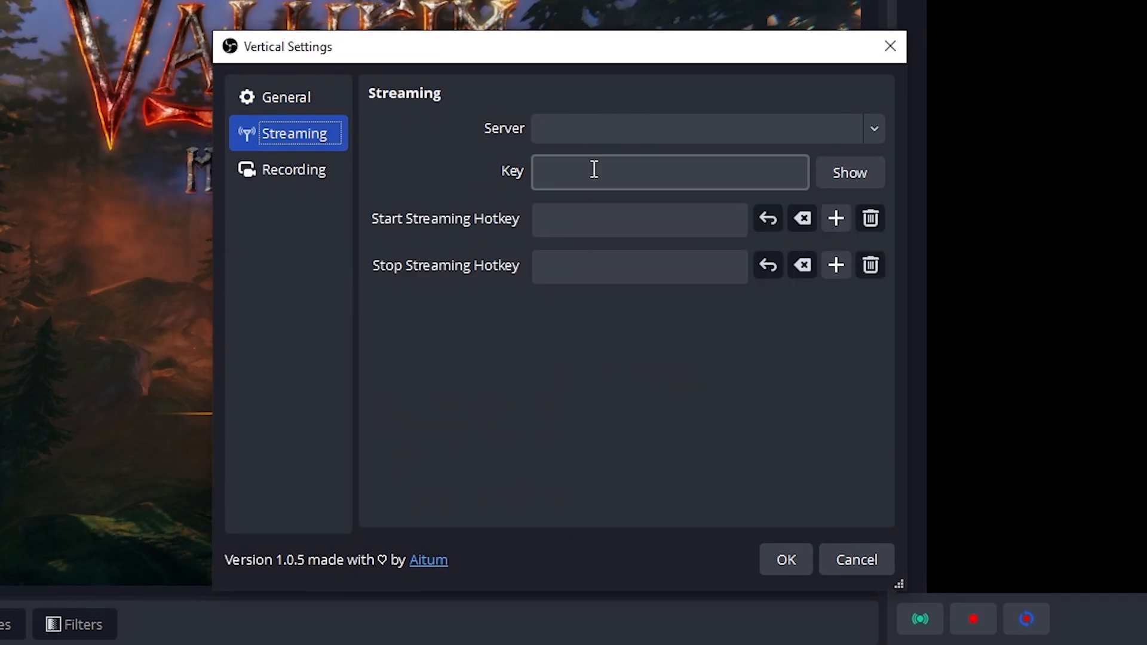
left_click(615, 226)
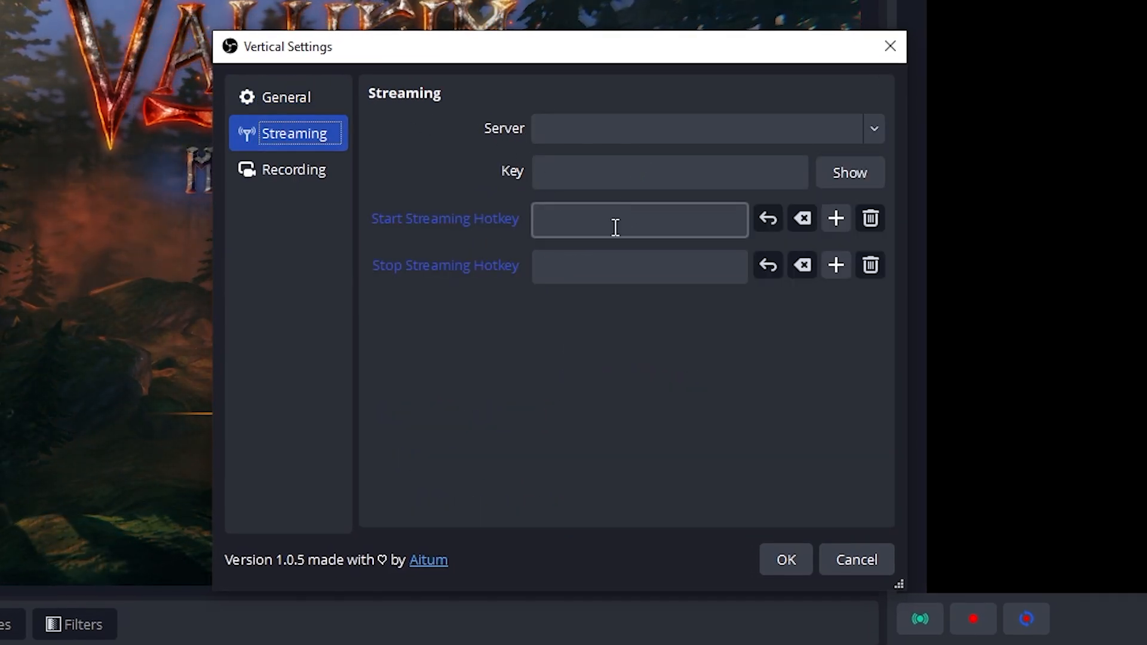
left_click(611, 273)
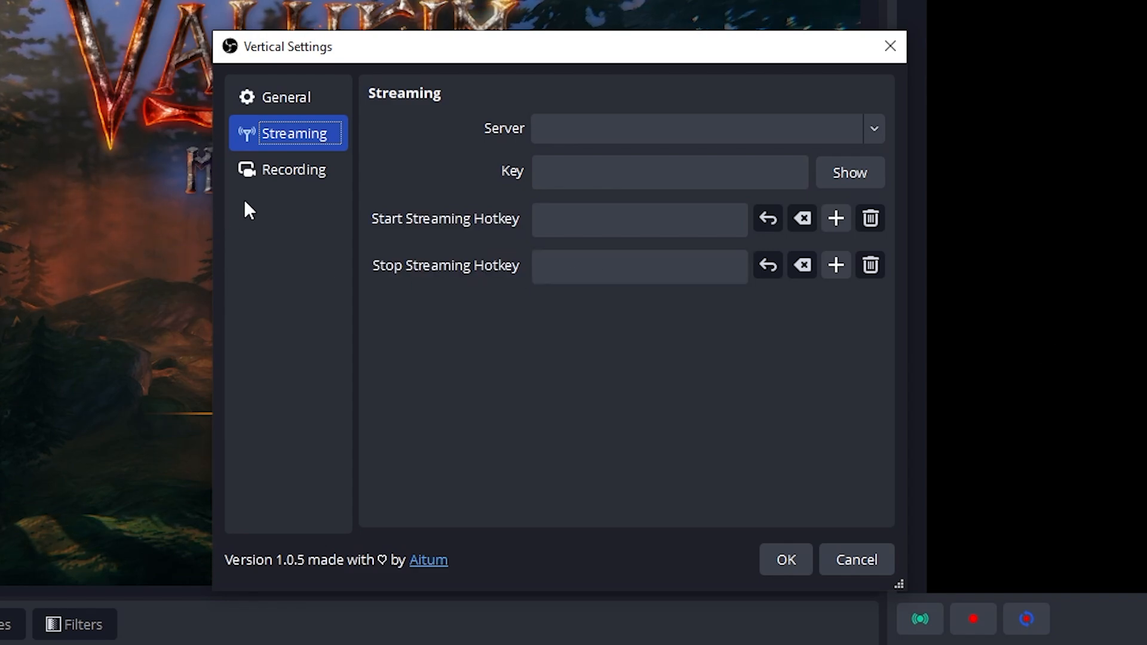
left_click(283, 173)
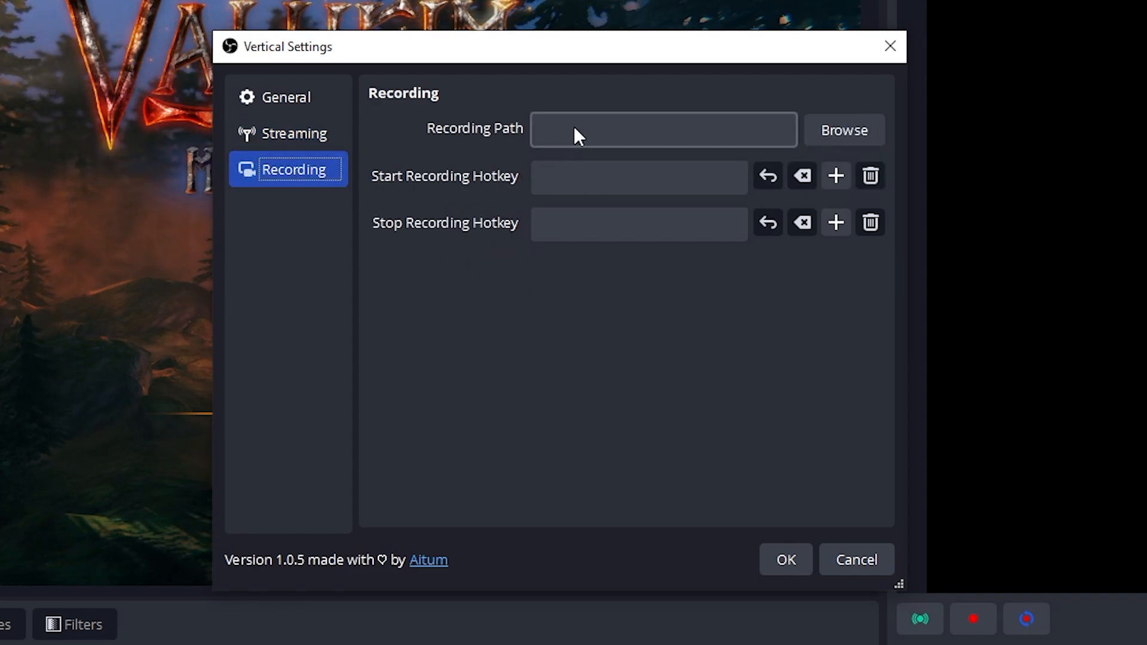
left_click(570, 175)
left_click(561, 236)
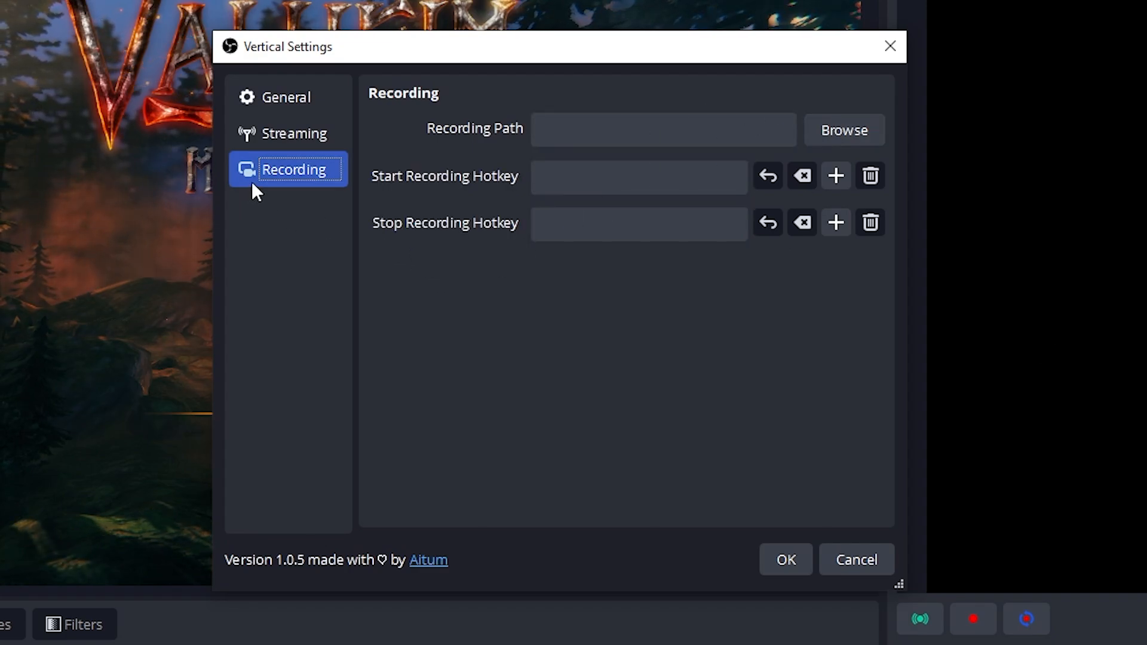
- Browse for the vertical recording path to Twitch clip comp > Clips 2023 > Jan and start a new folder there
left_click(880, 137)
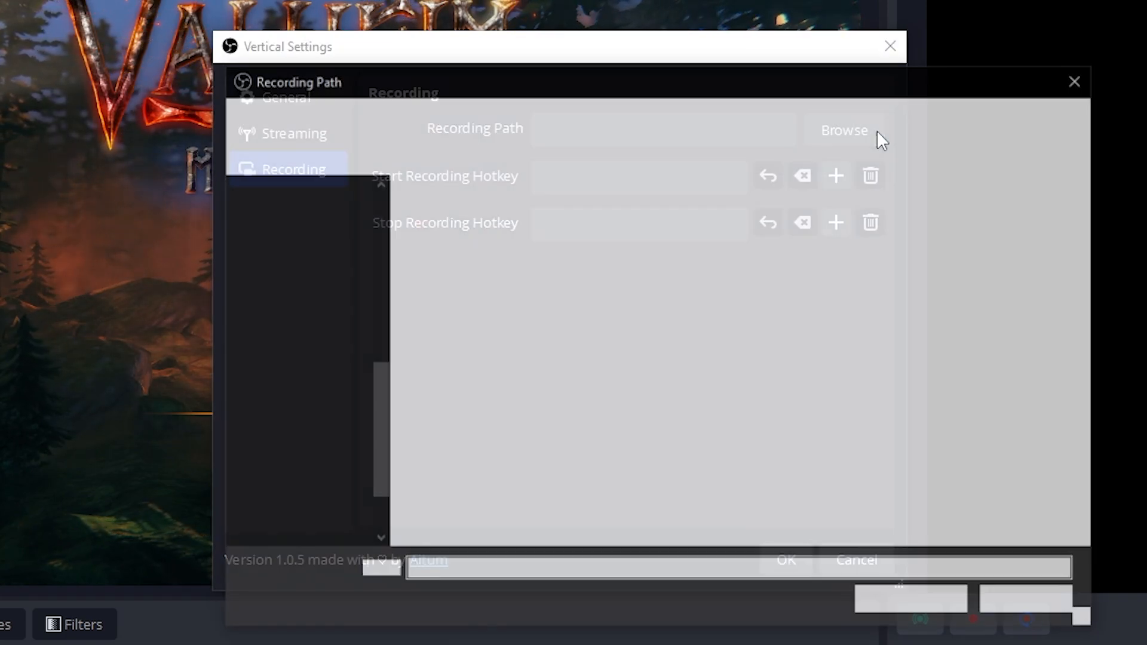
scroll(302, 396, "up", 7)
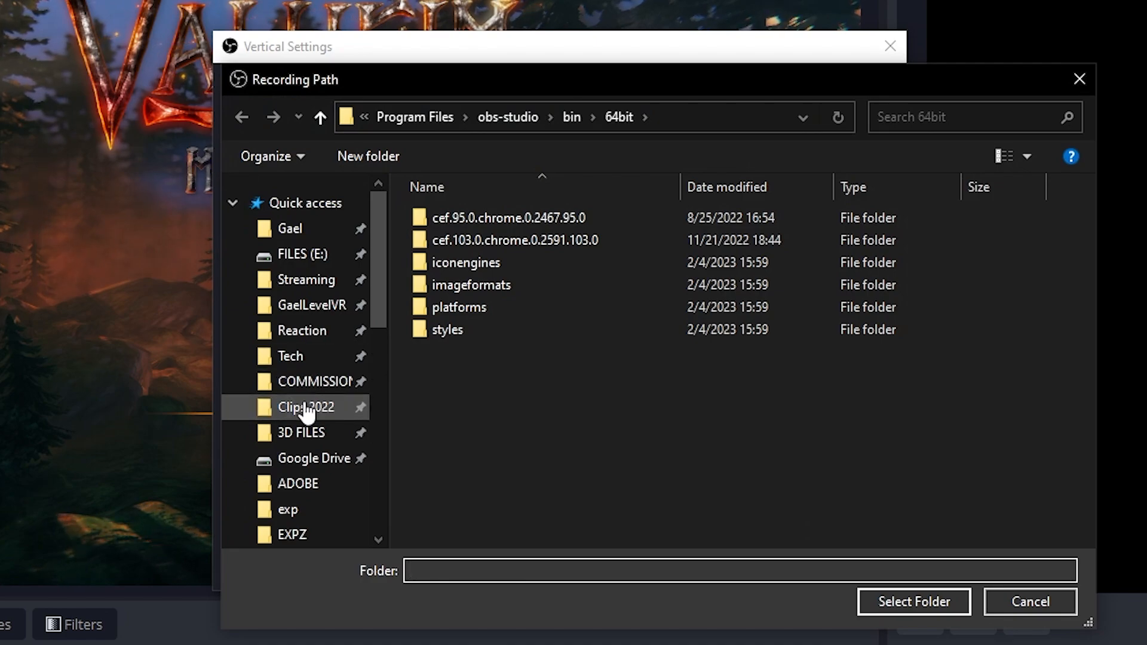
left_click(306, 413)
left_click(564, 116)
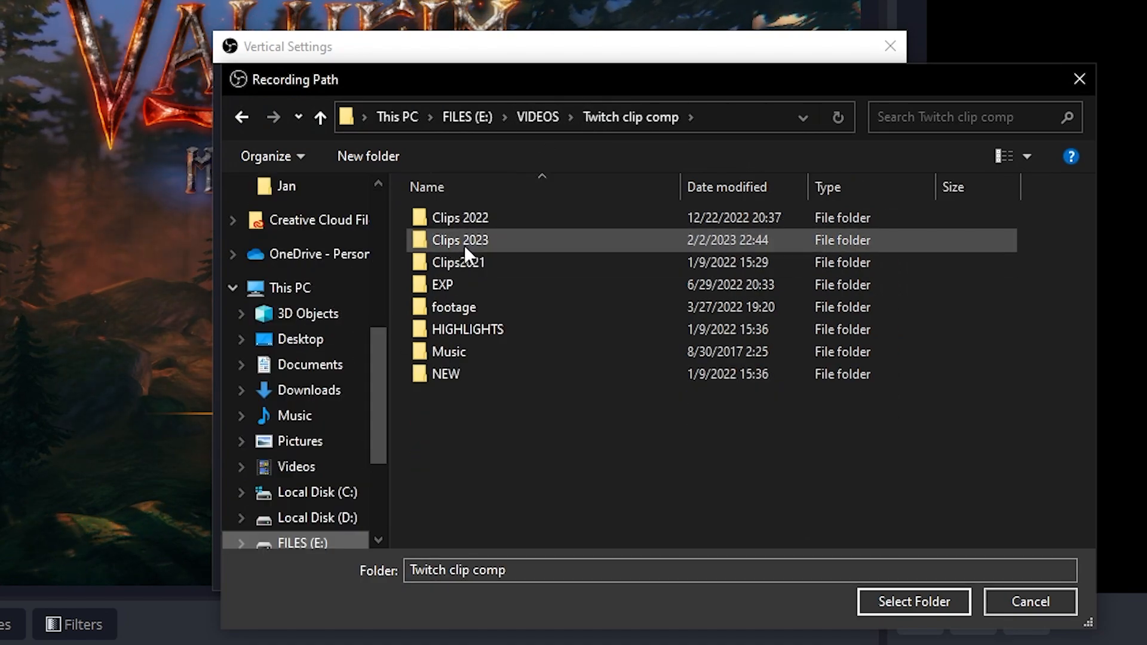
double_click(466, 243)
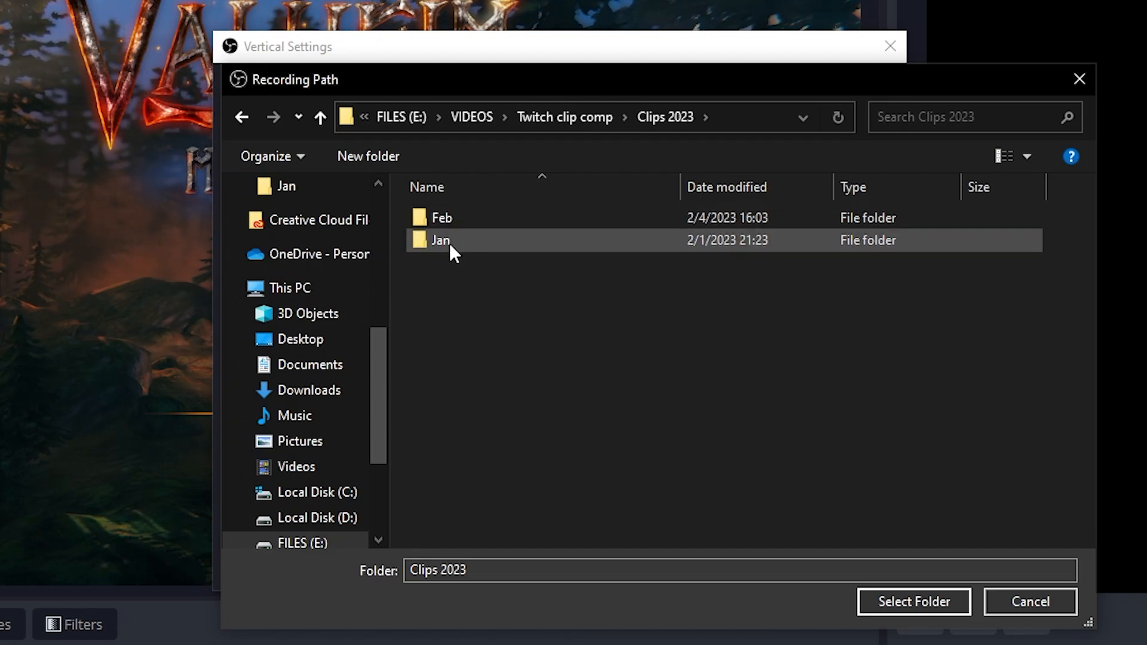
double_click(450, 239)
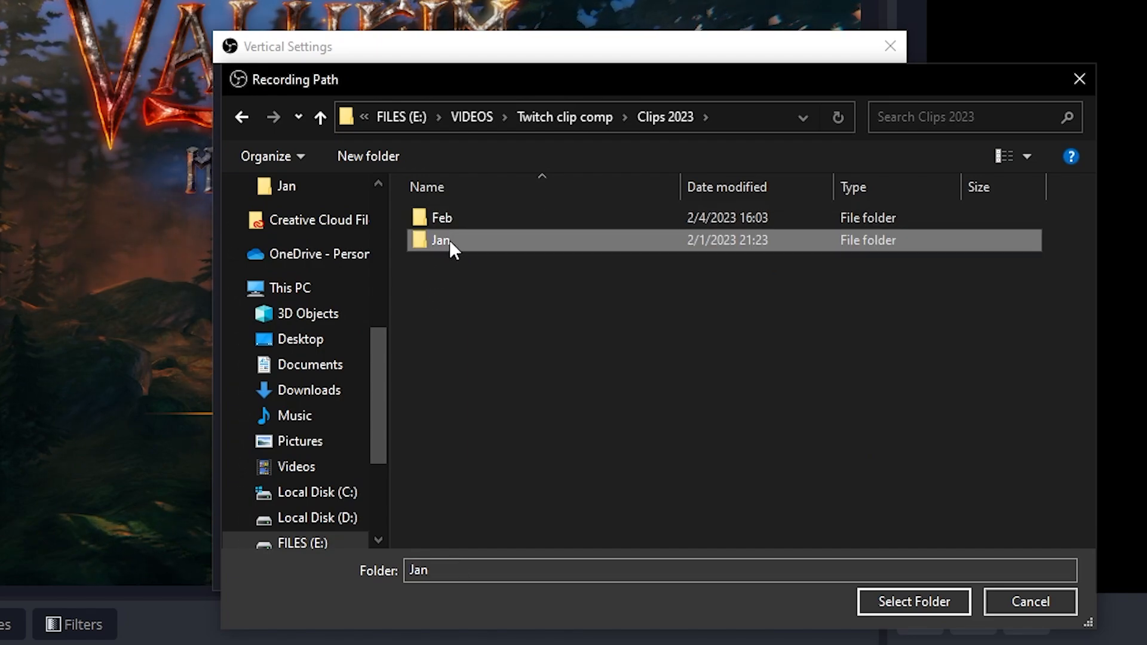
left_click(369, 160)
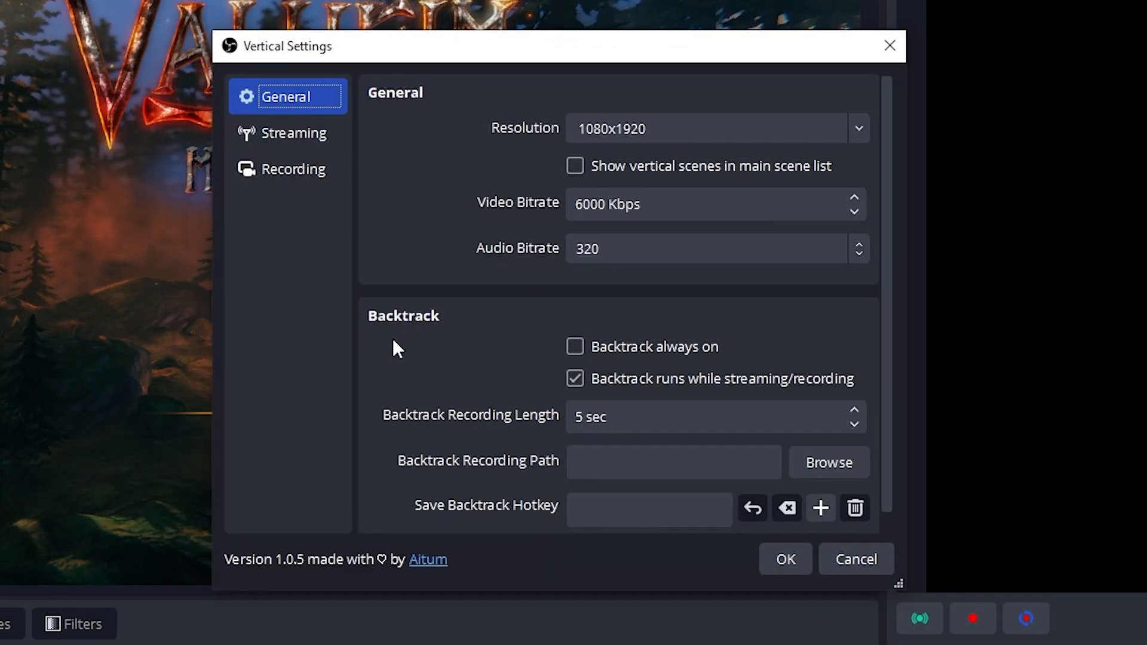
- Set the Backtrack recording length to 30 sec and its recording path to the Clips 2023/Feb/Aitum folder
scroll(393, 342, "down", 1)
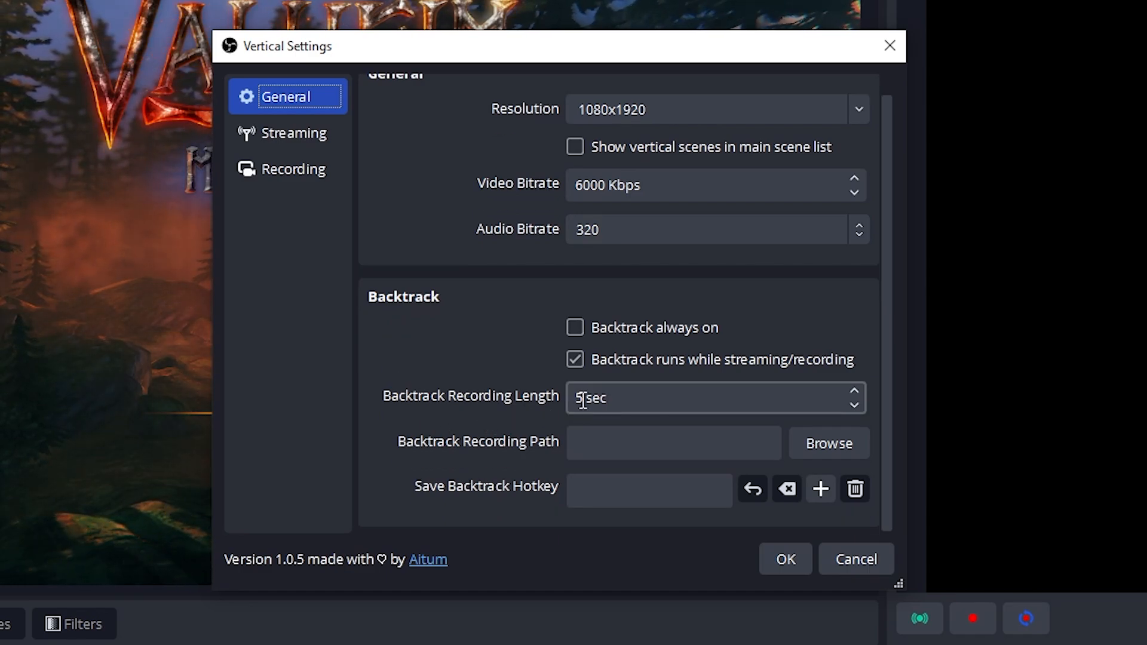
left_click_drag(584, 398, 572, 398)
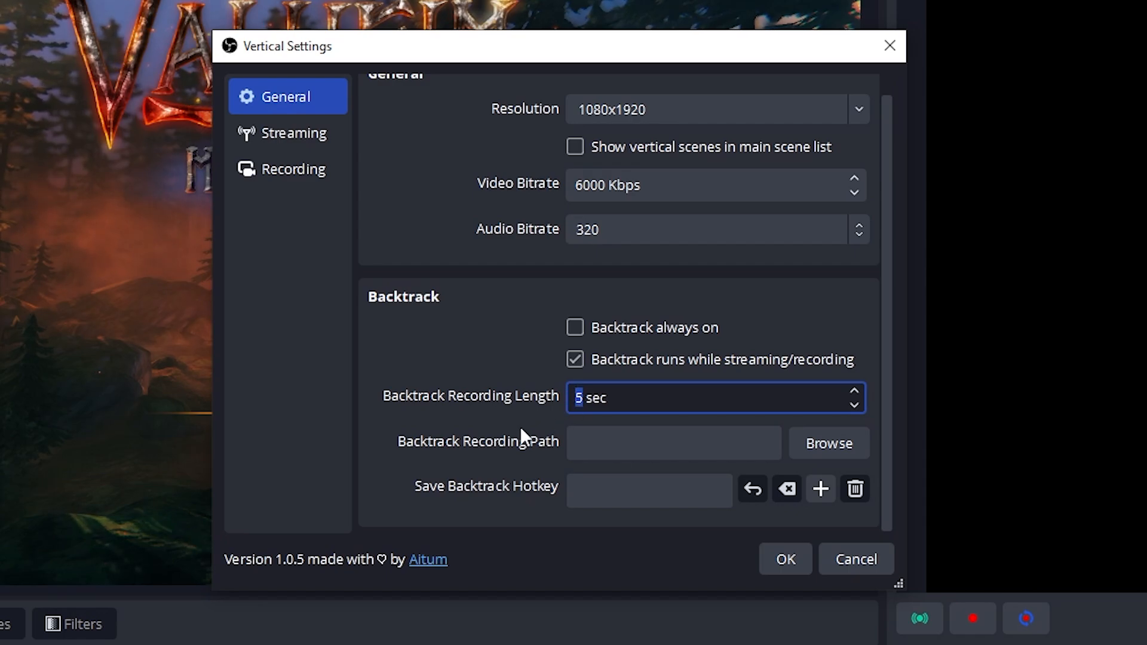
type("30")
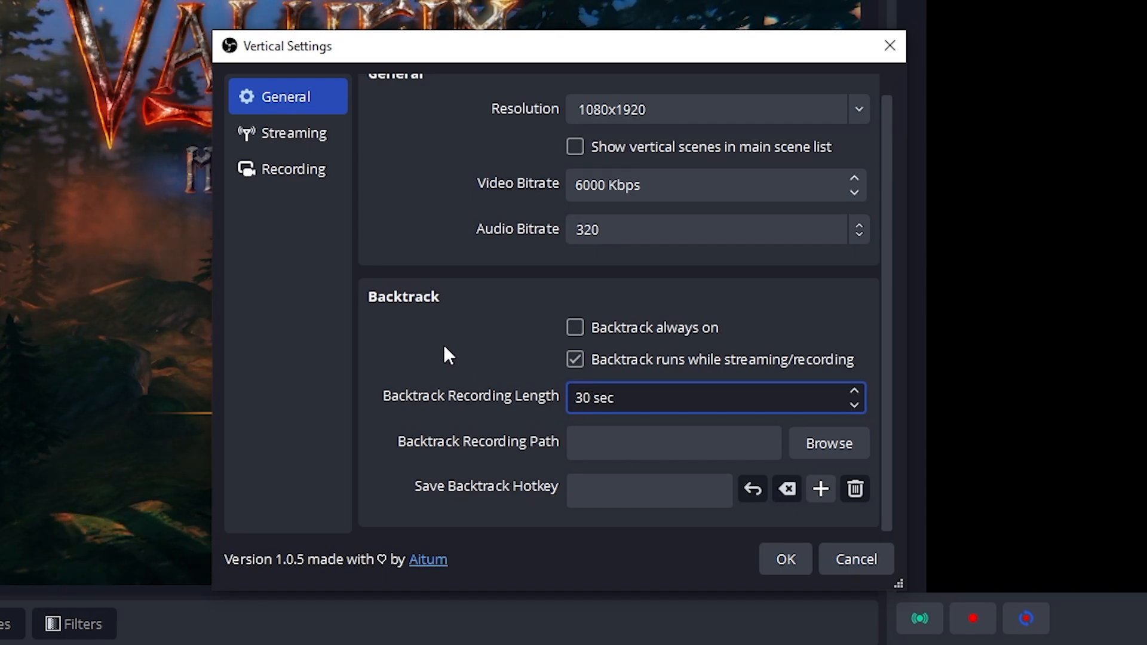
left_click(444, 346)
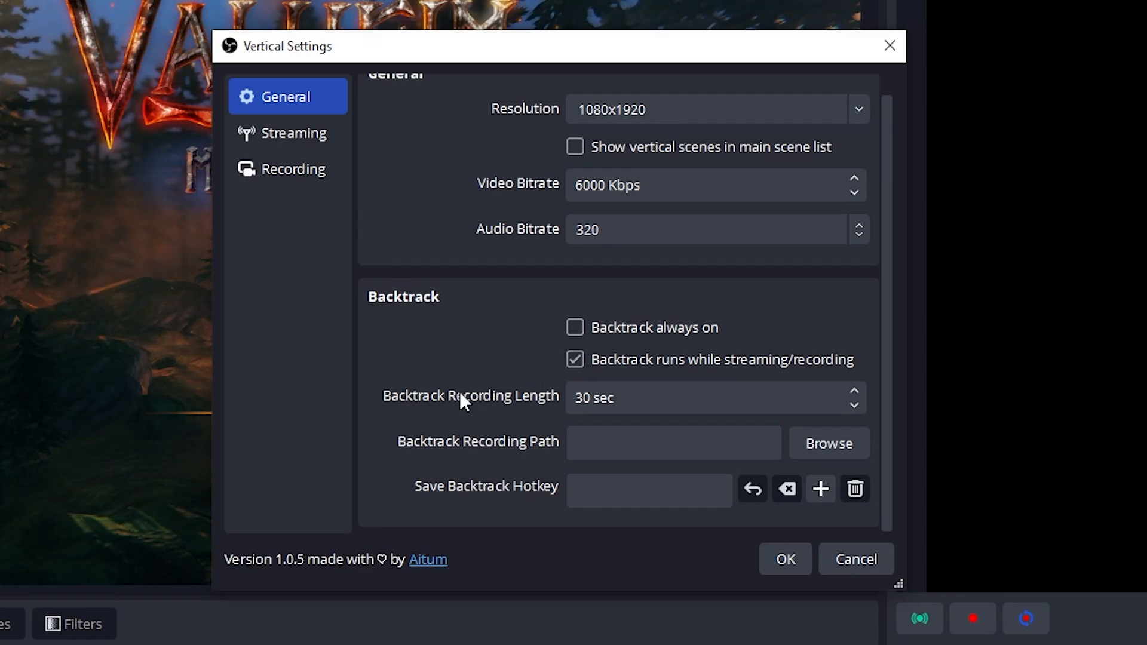
left_click(842, 443)
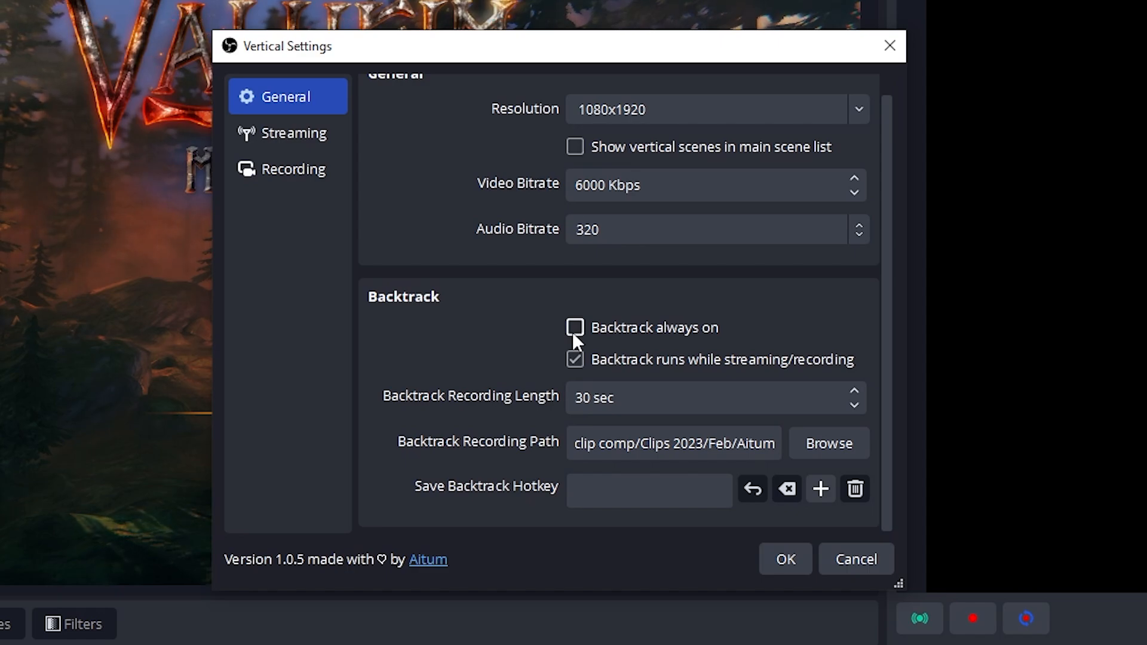
- Enable Backtrack always on and assign Ctrl+Alt+Shift+F11 as the Save Backtrack hotkey
left_click(646, 488)
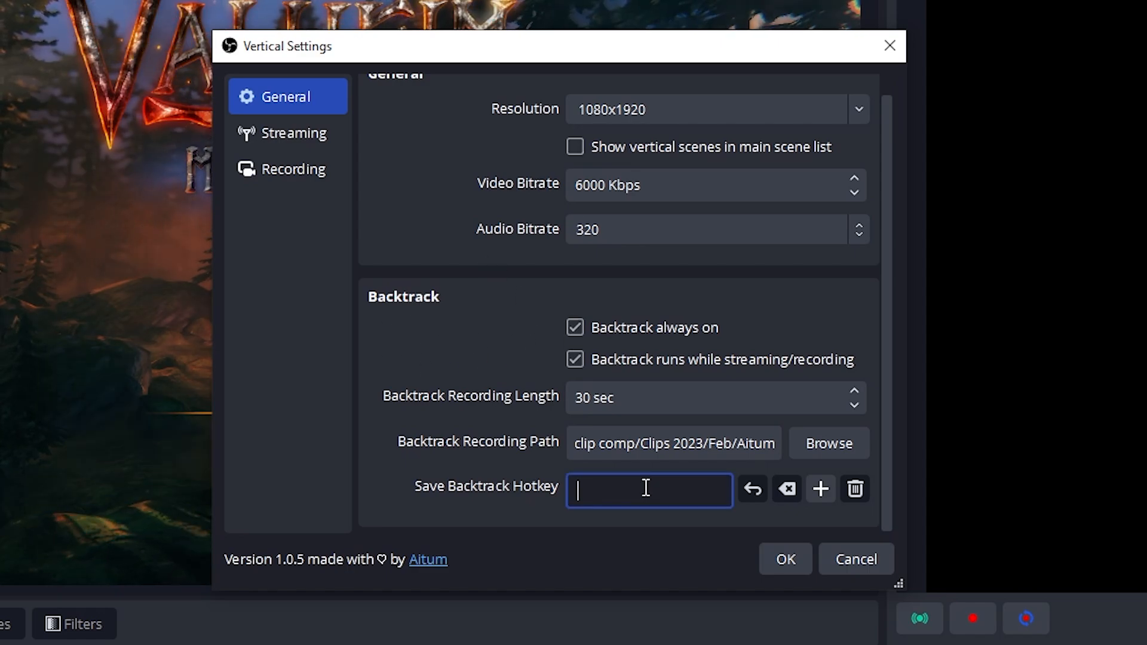
key("ctrl+alt+shift")
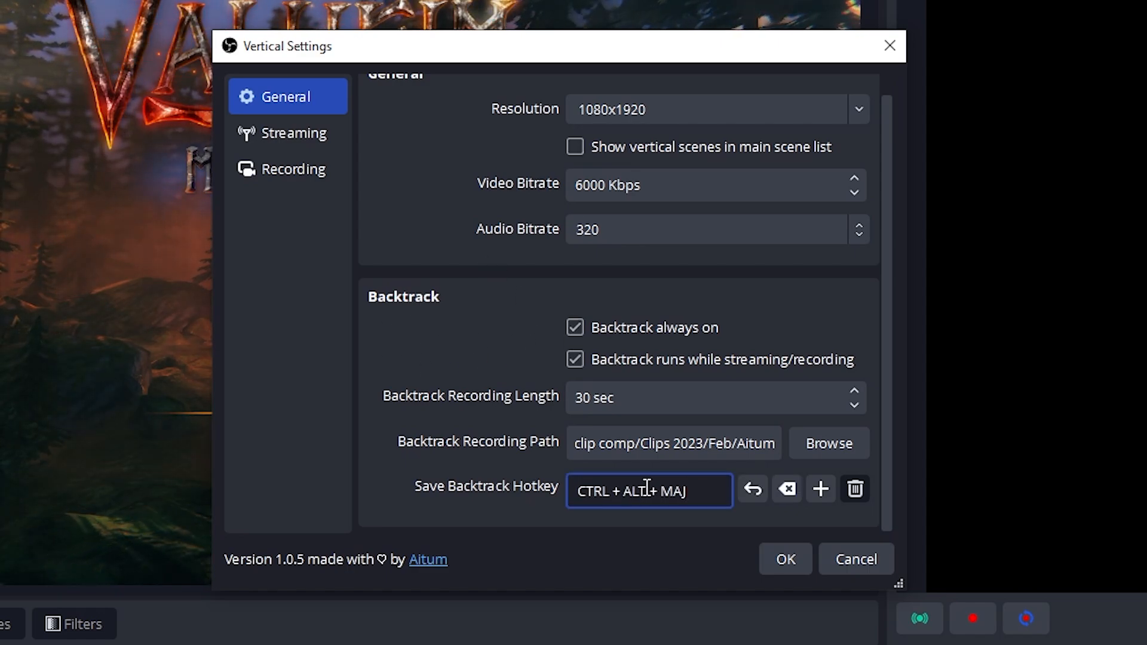
key("ctrl+alt+shift+F11")
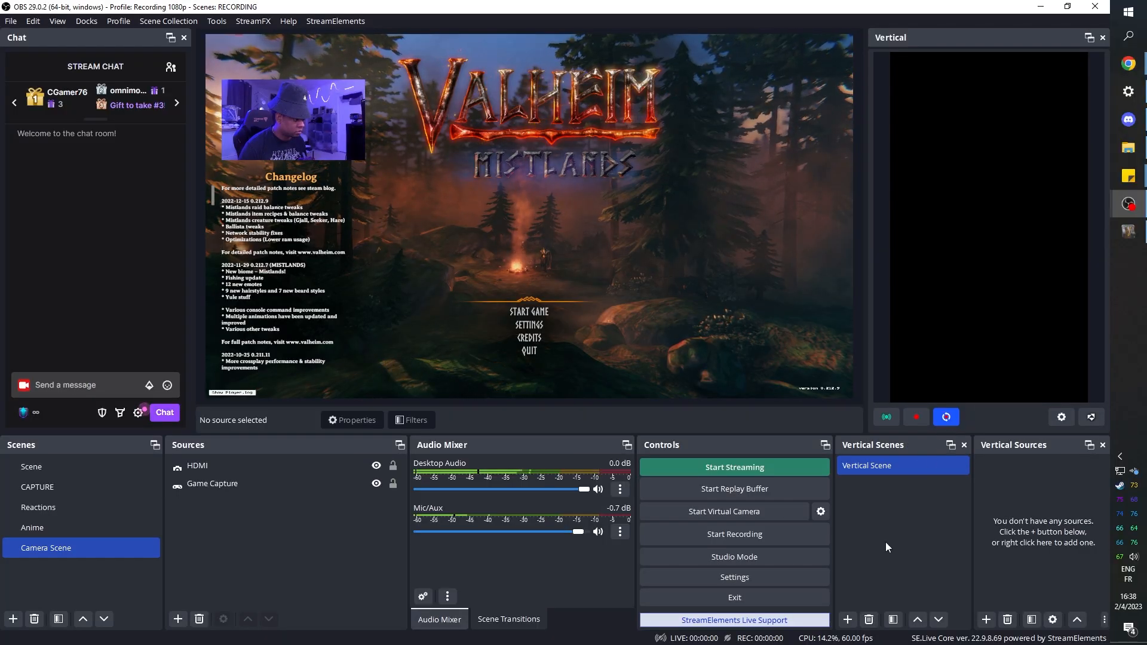
- Rename the existing vertical scene as Gameplay
right_click(866, 468)
left_click(879, 368)
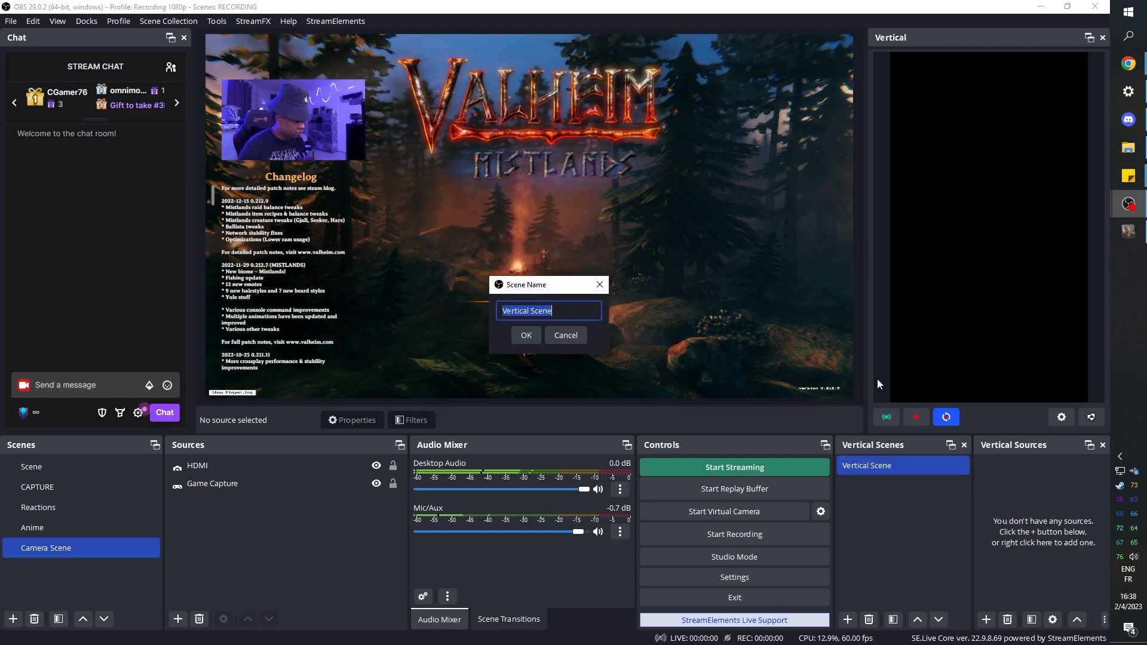
type("Game")
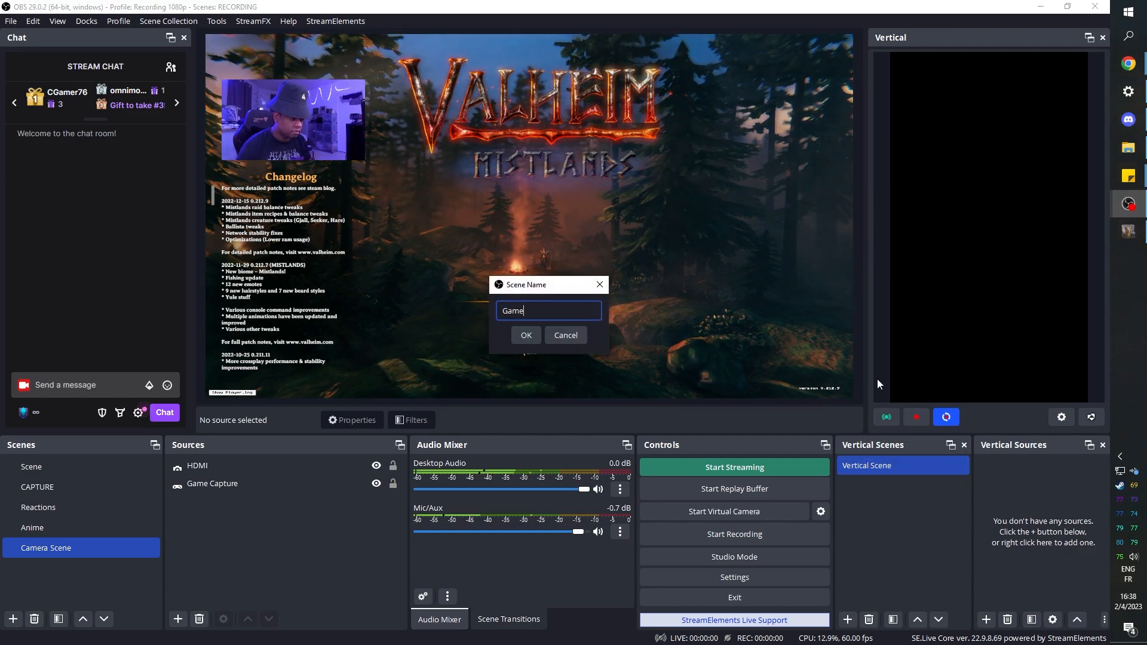
type("play")
key("Return")
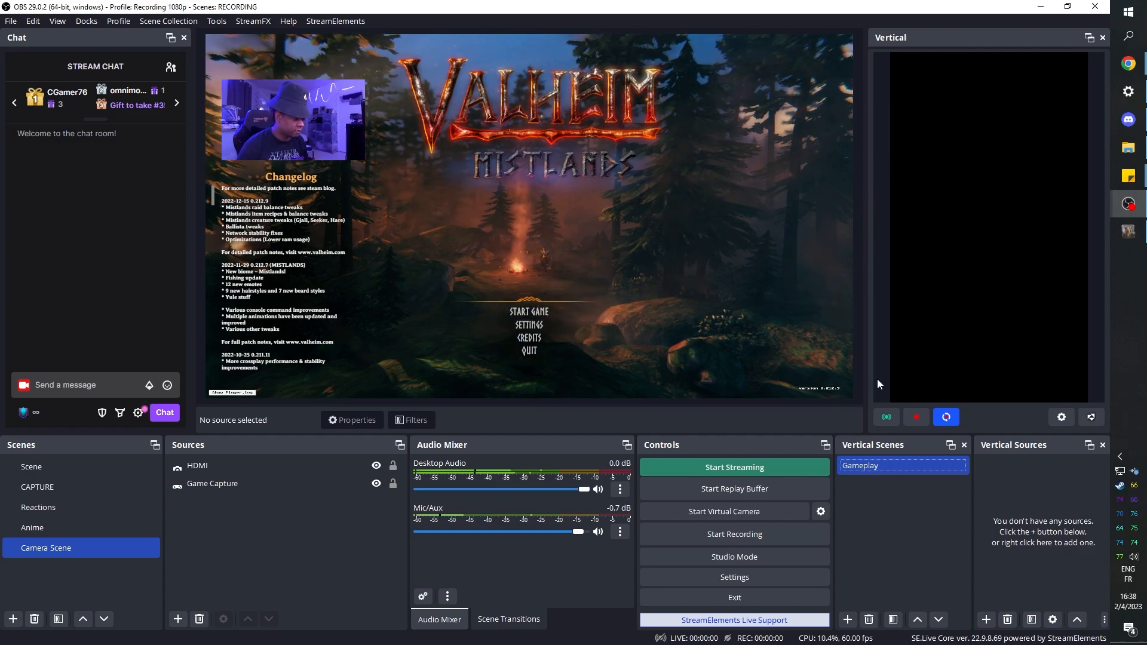
- Copy the Game Capture source from the main Camera Scene
right_click(1021, 468)
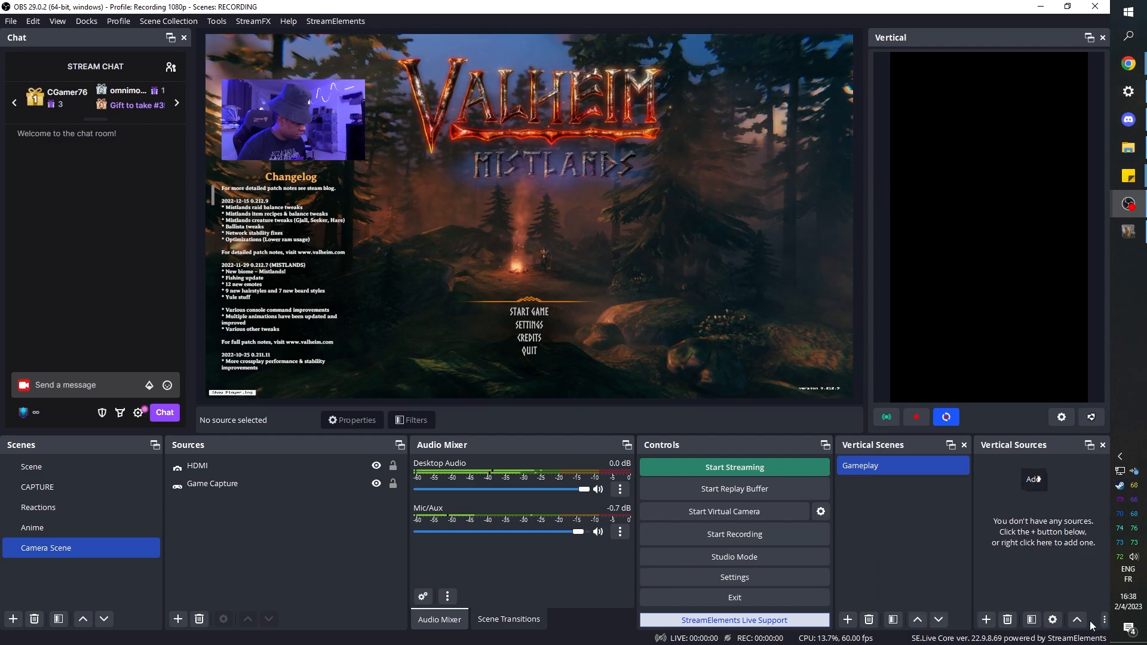
left_click(200, 489)
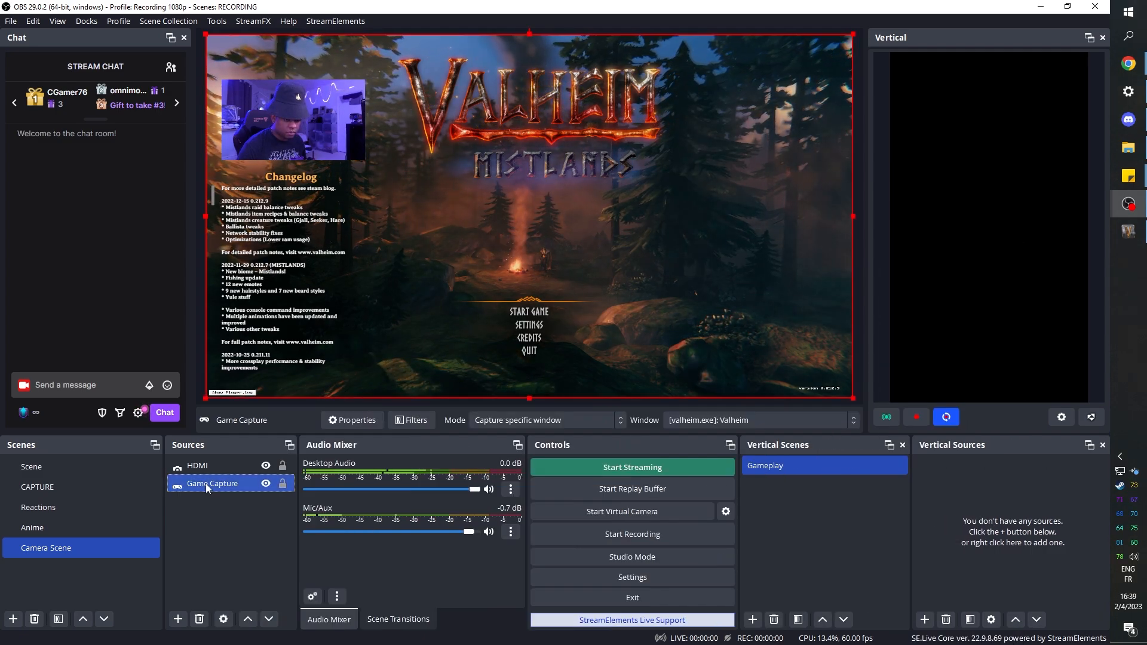
right_click(205, 484)
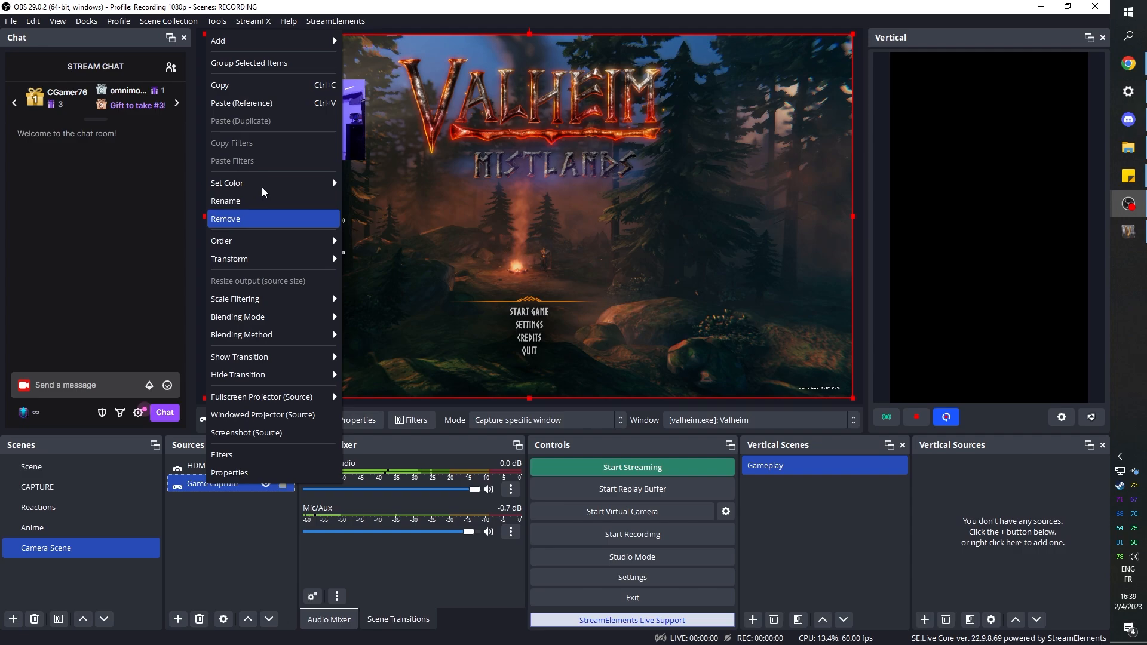
left_click(252, 88)
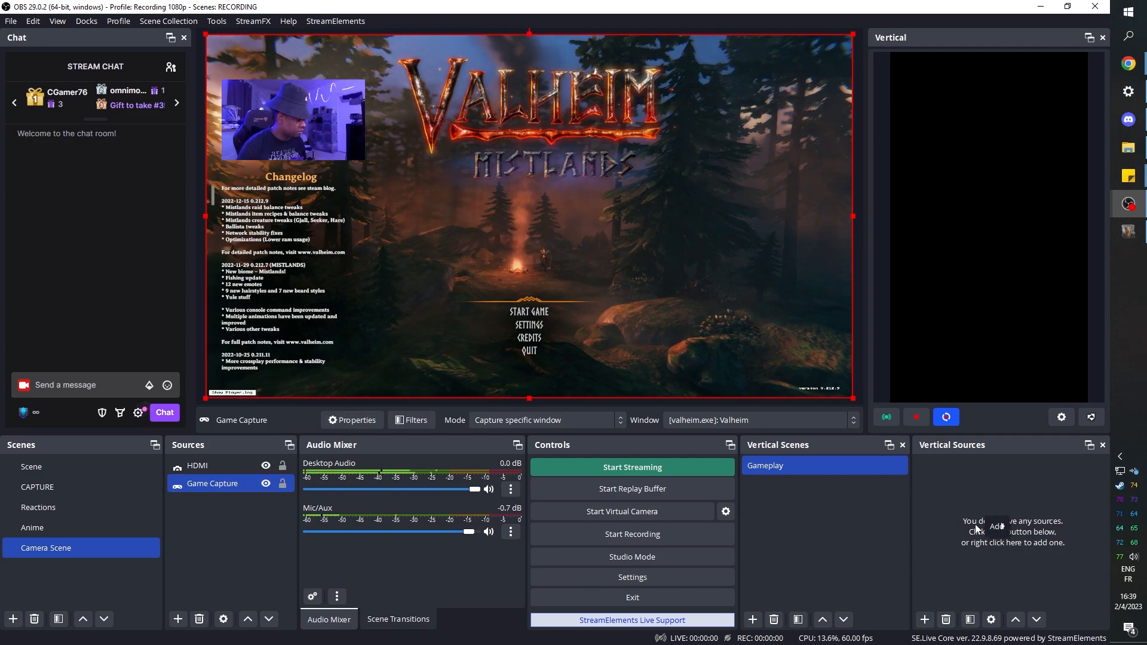
- Add the existing Game Capture source to the Gameplay vertical scene and move it to about the middle of the vertical canvas
right_click(987, 529)
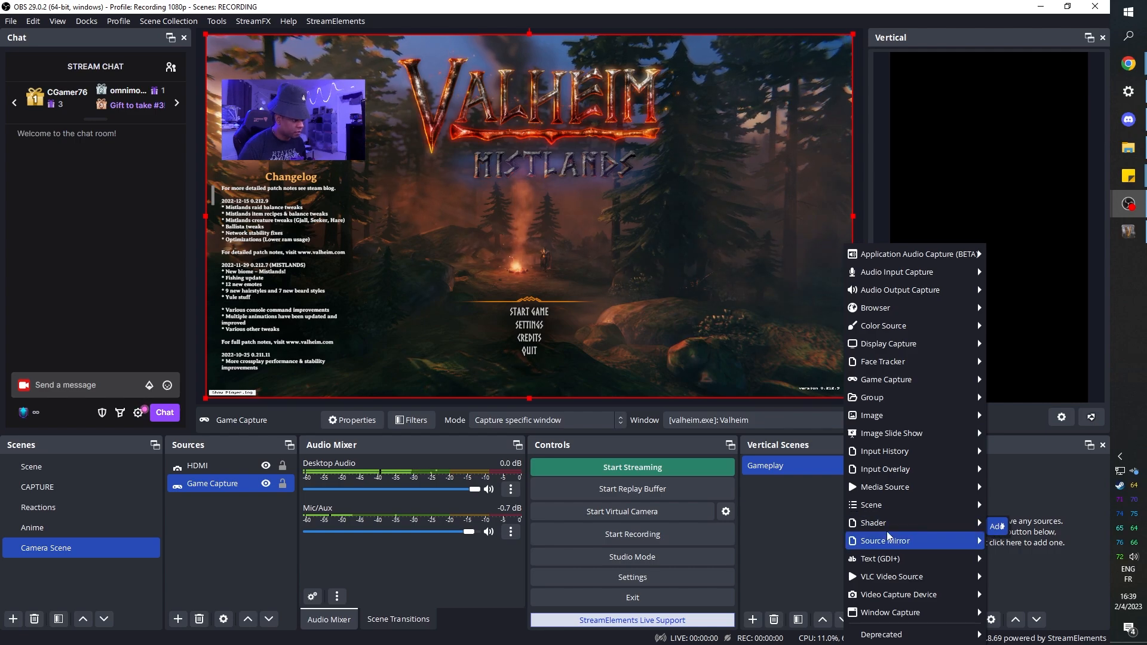
mouse_move(891, 384)
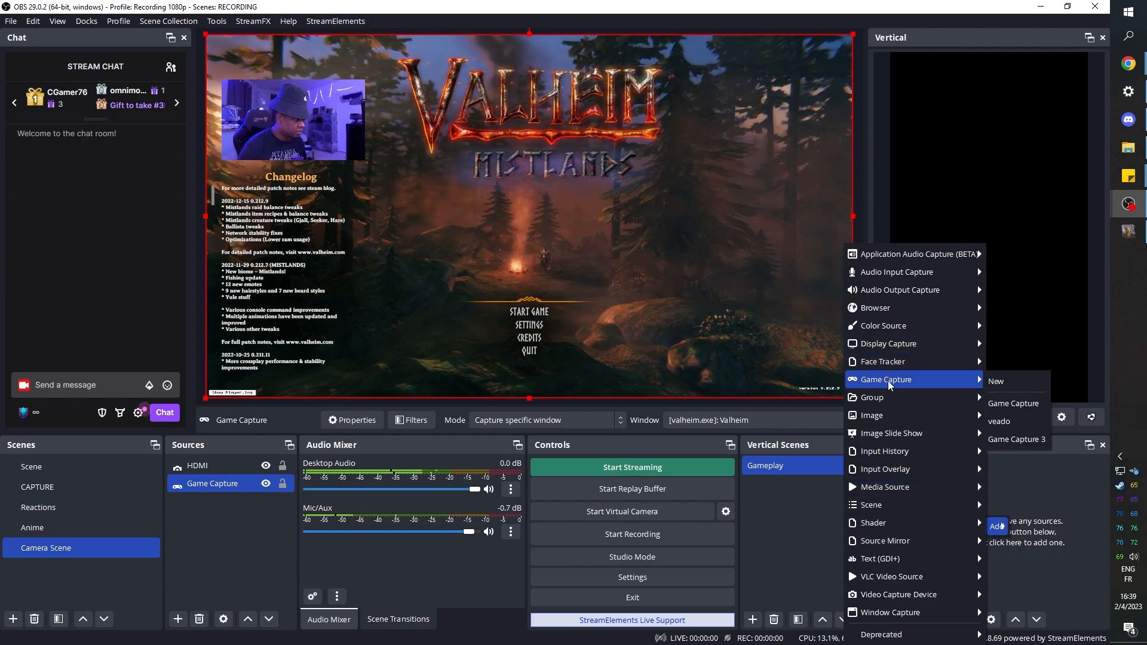
left_click(1018, 405)
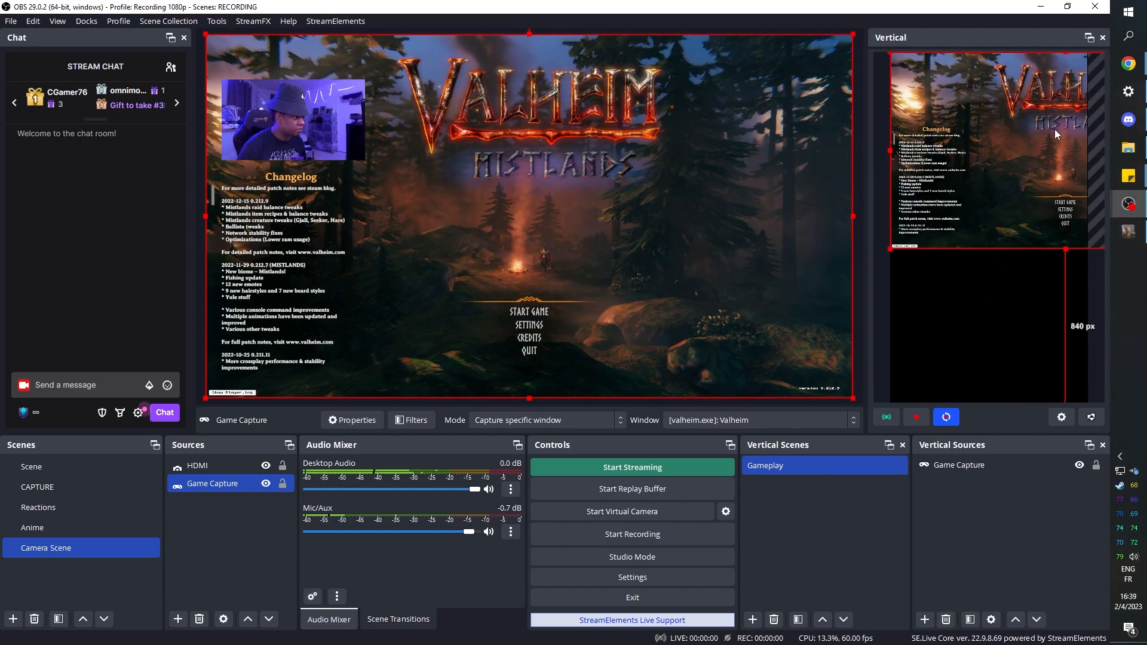
left_click_drag(1060, 142, 986, 228)
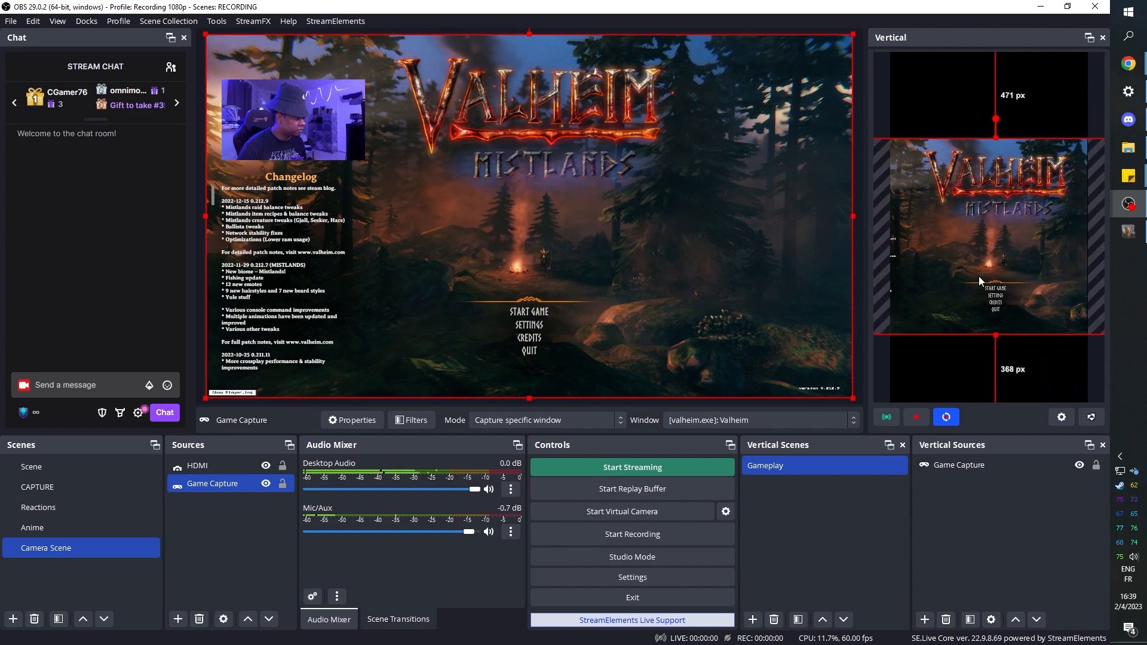
right_click(980, 467)
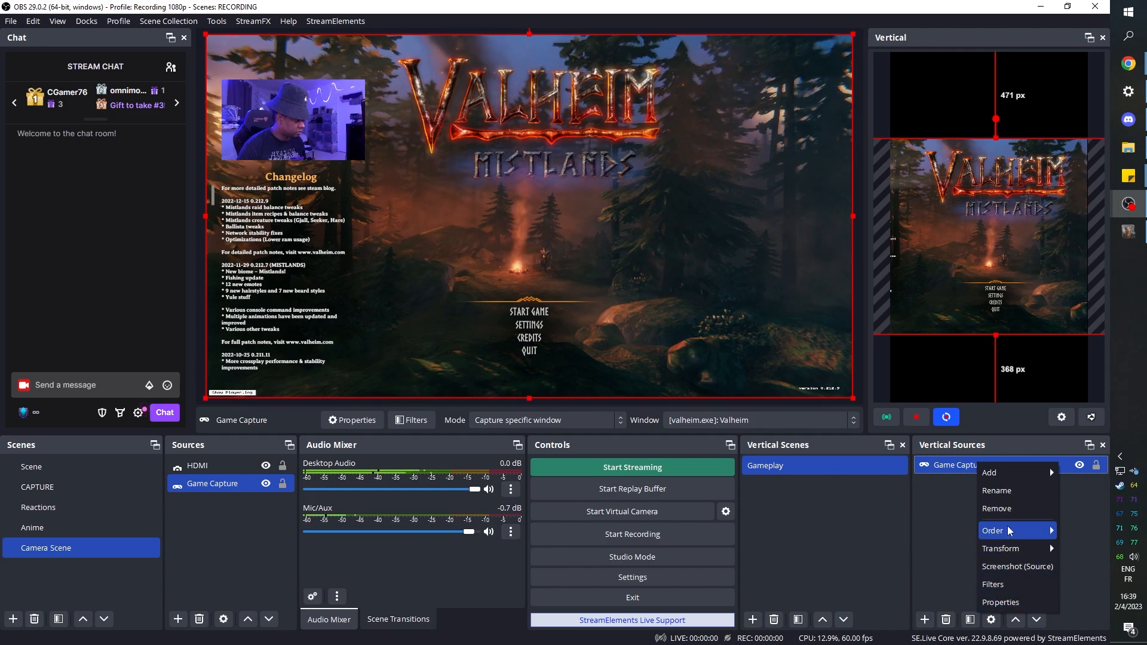
mouse_move(1009, 473)
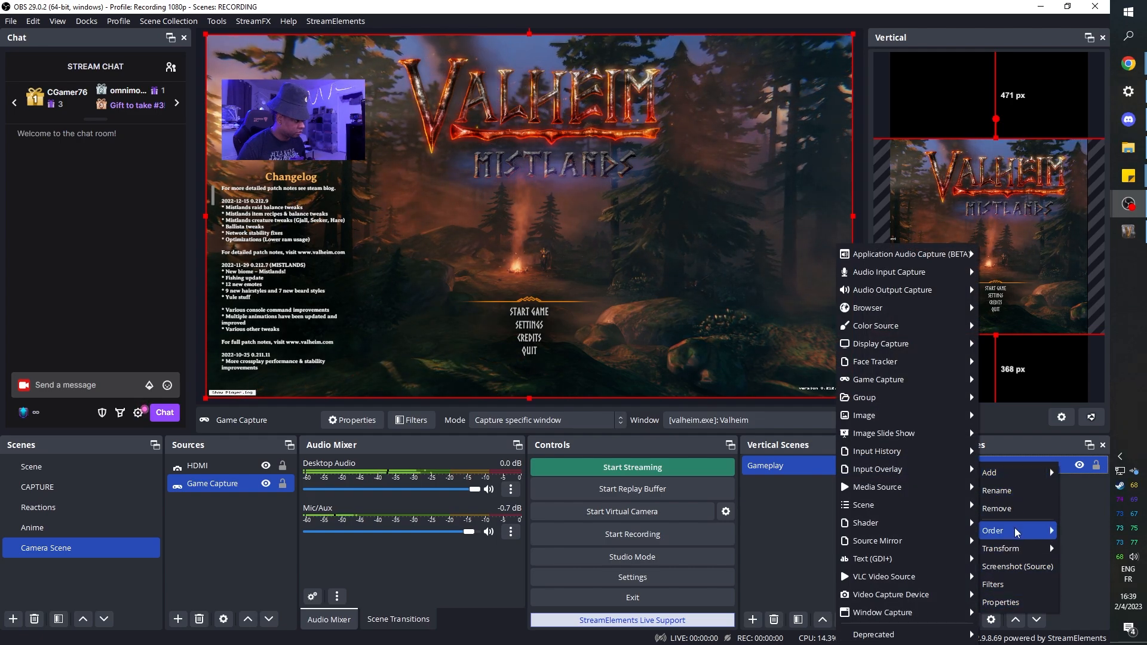
mouse_move(1017, 536)
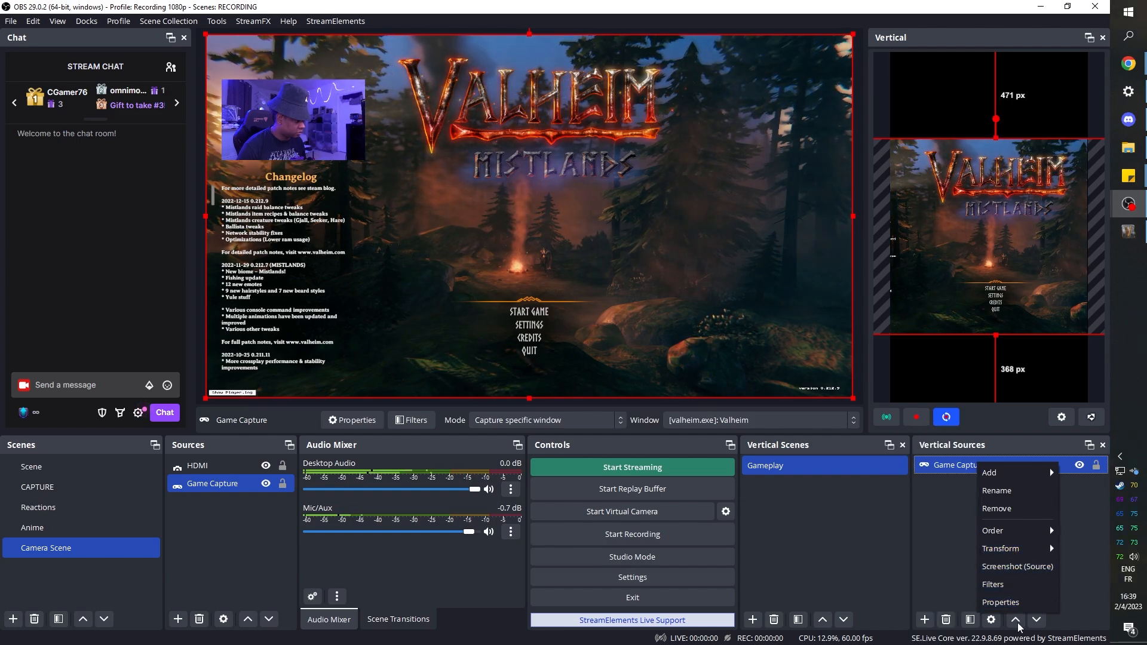
left_click(931, 522)
left_click(987, 210)
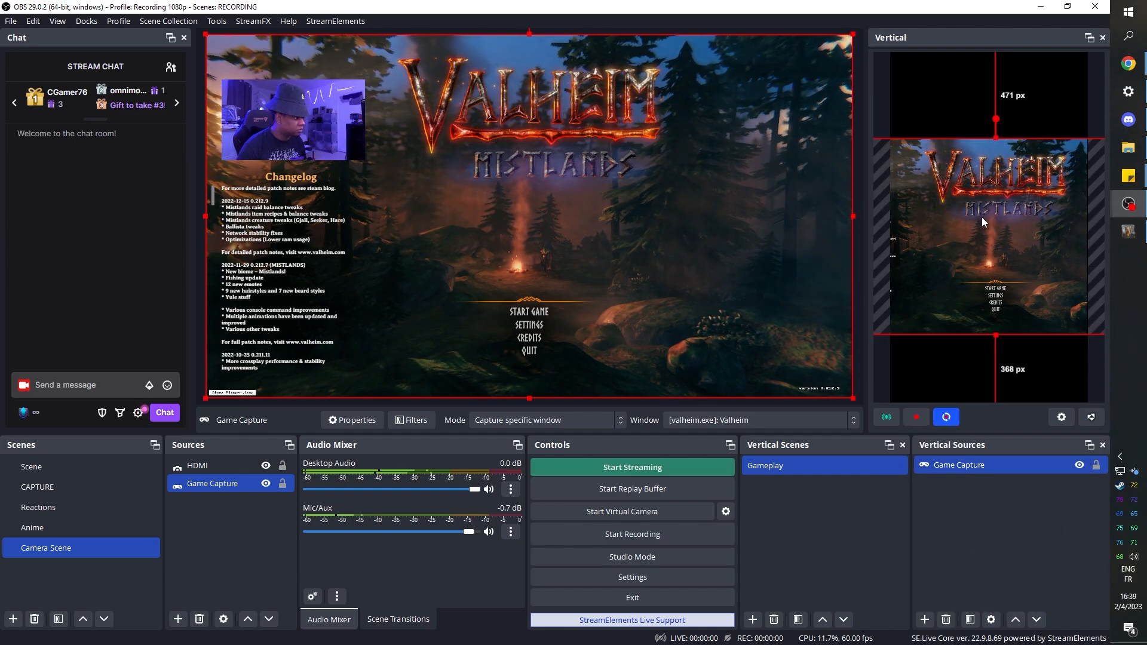
- Enlarge the Game Capture source to fill the vertical canvas's full height and shift it so the game menu is roughly centred
left_click_drag(923, 349, 1000, 213)
left_click_drag(887, 248, 777, 406)
left_click_drag(881, 292, 966, 285)
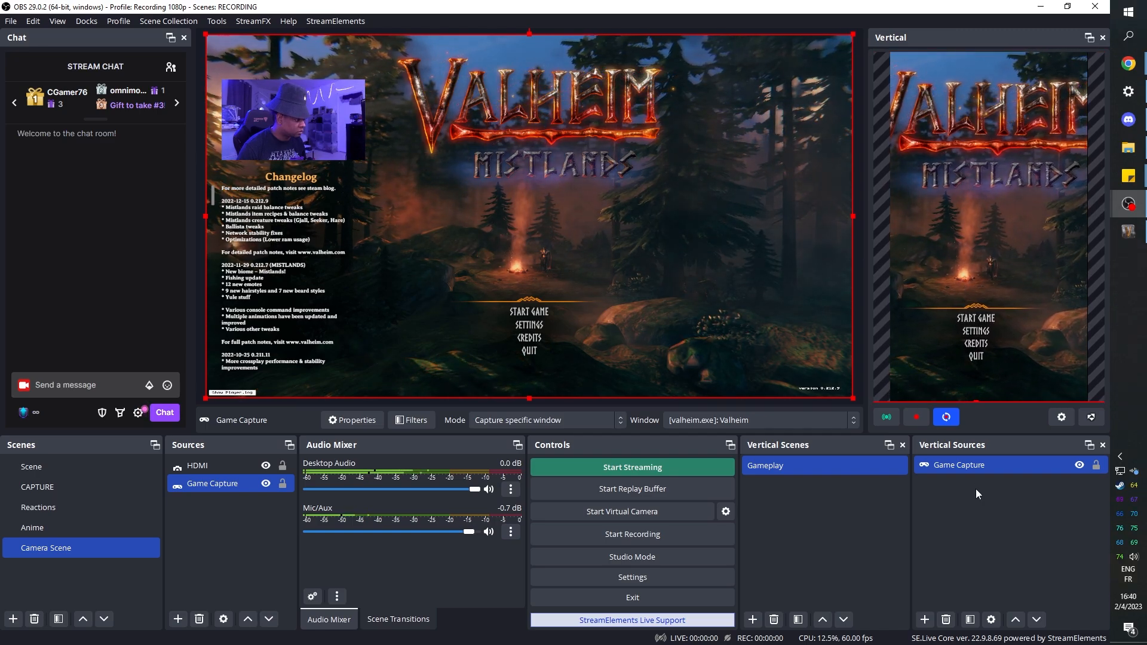
- Add a Blur filter to the vertical Game Capture source and set its size to 12
right_click(981, 468)
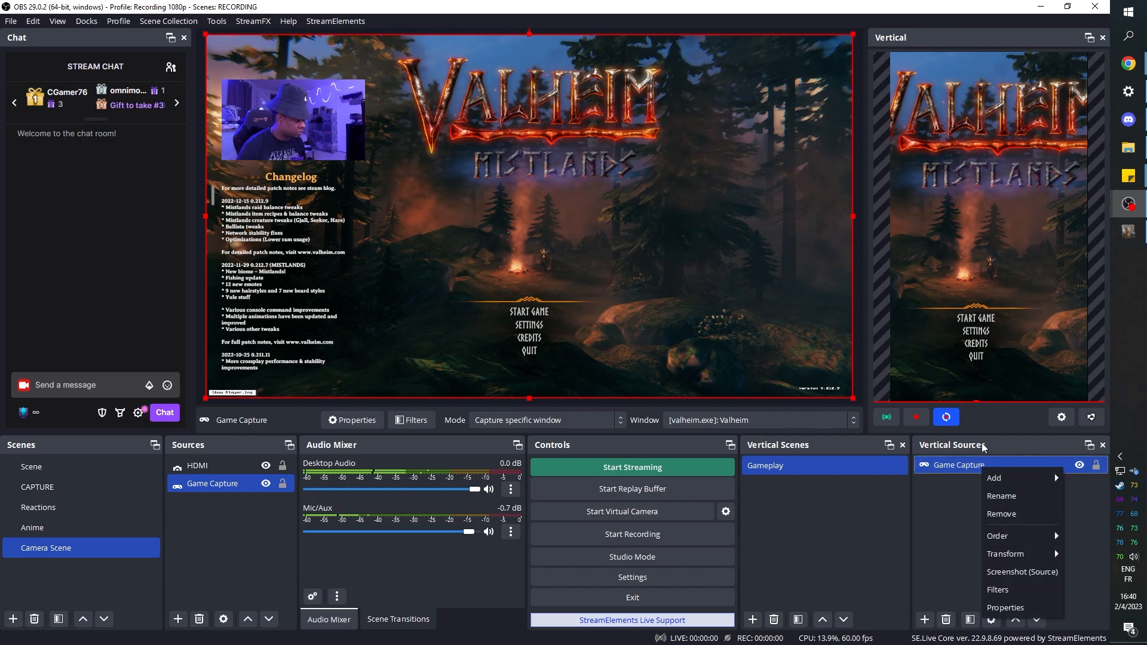
left_click(999, 591)
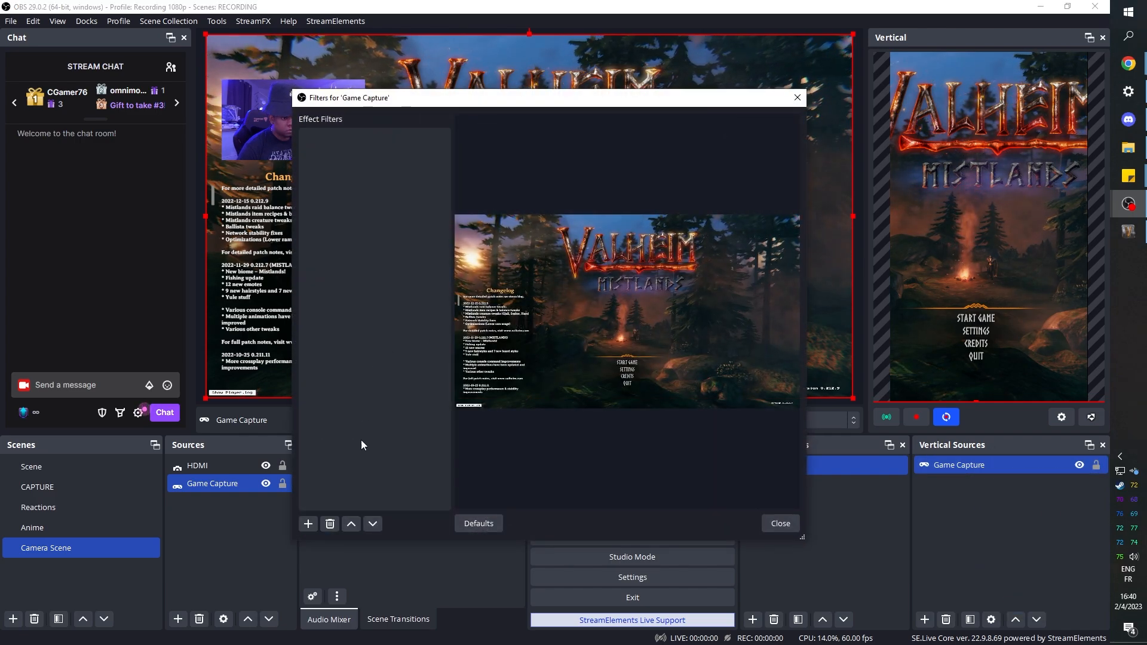
left_click(309, 524)
left_click(355, 136)
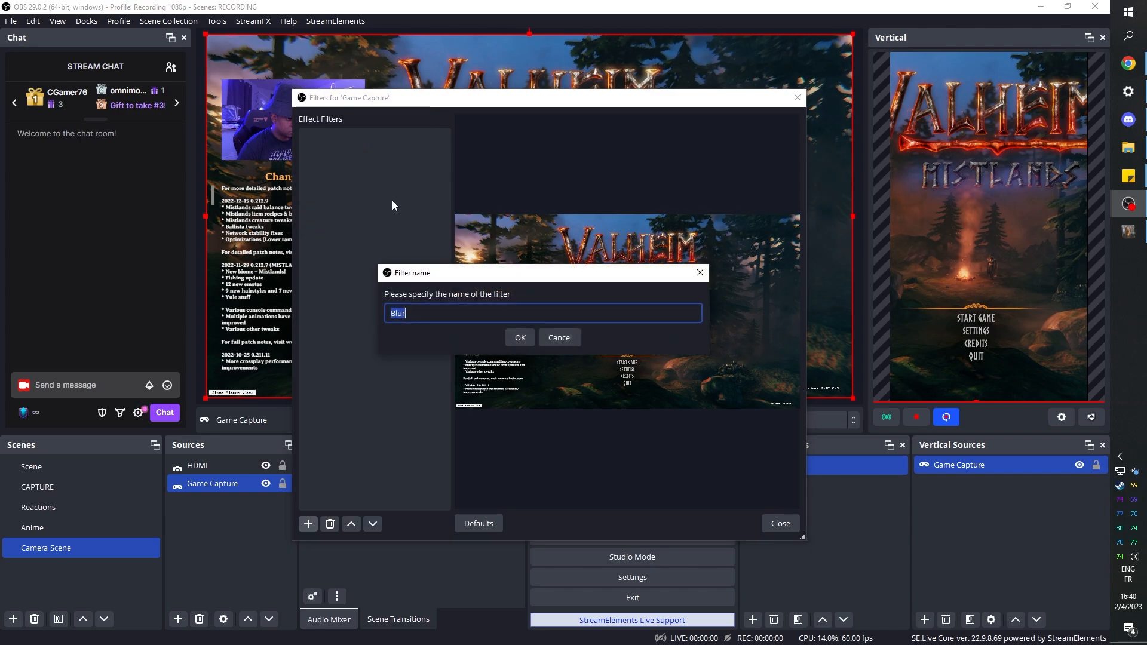
left_click(515, 335)
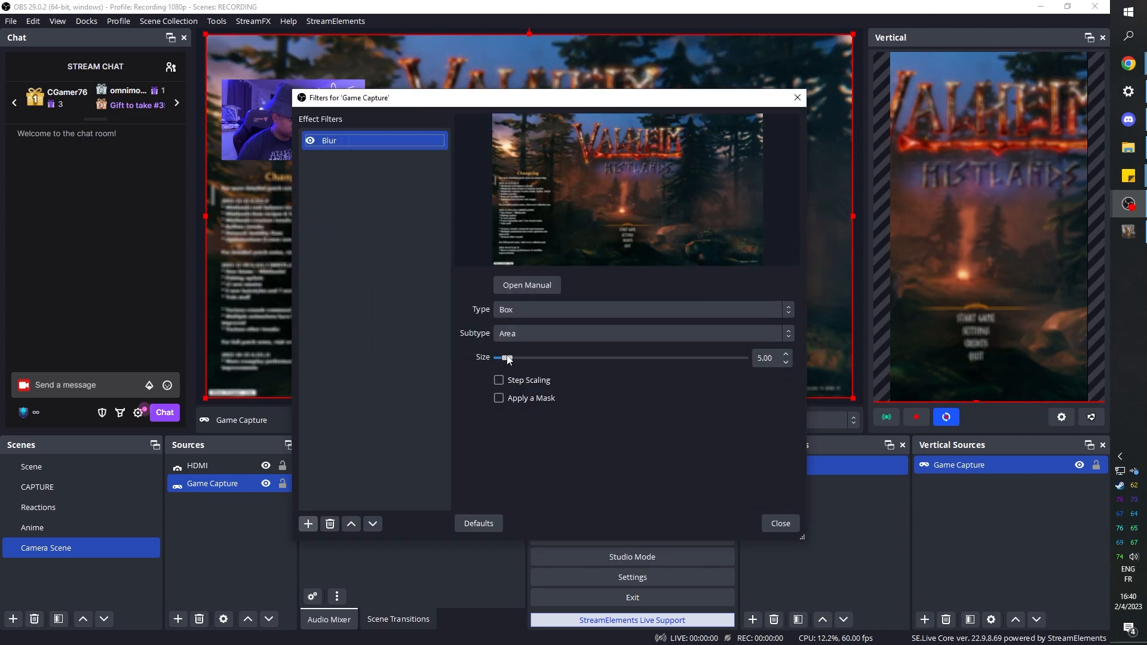
left_click_drag(506, 357, 521, 362)
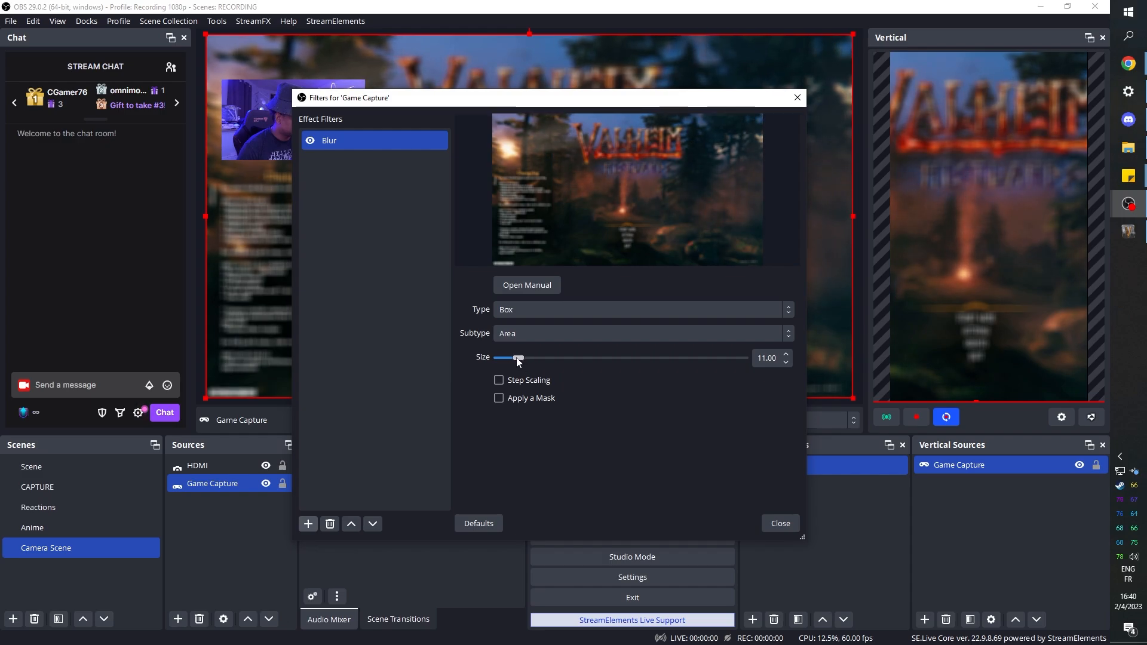
left_click_drag(518, 358, 521, 359)
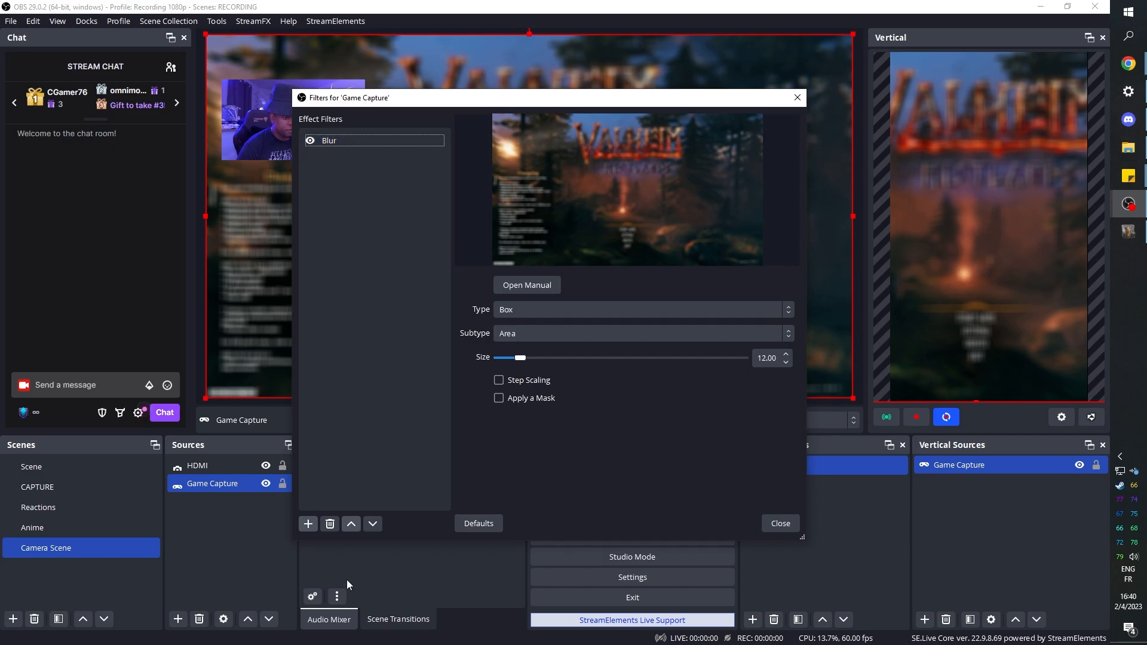
- Add a Color Correction filter to the Game Capture source under its default name
left_click(308, 524)
left_click(341, 173)
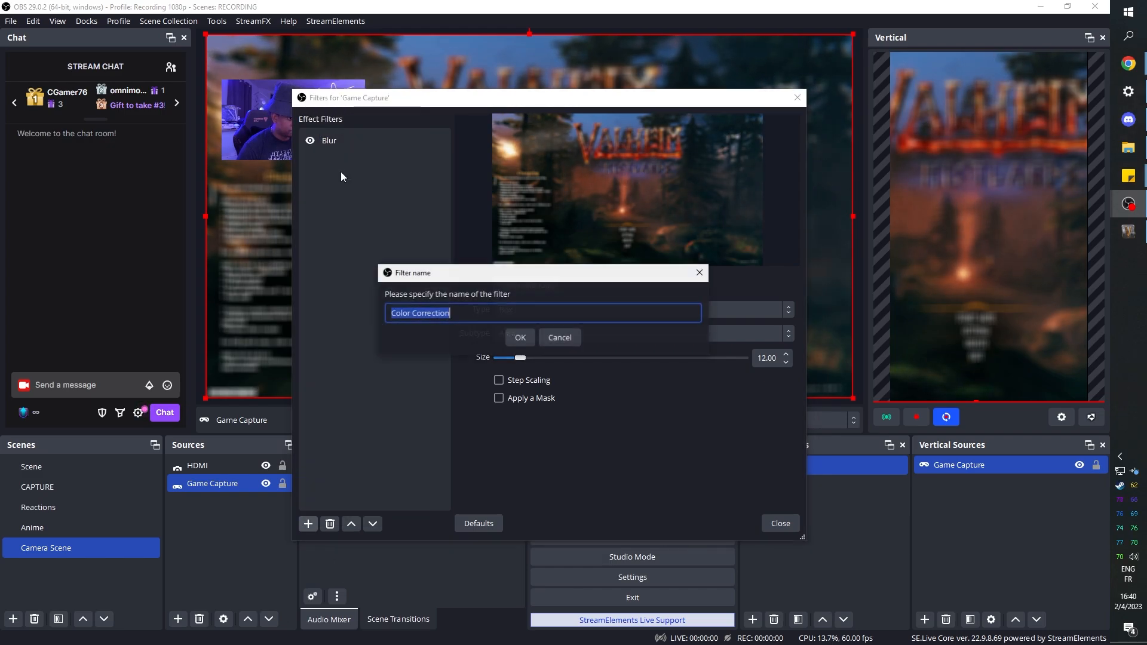
left_click(520, 335)
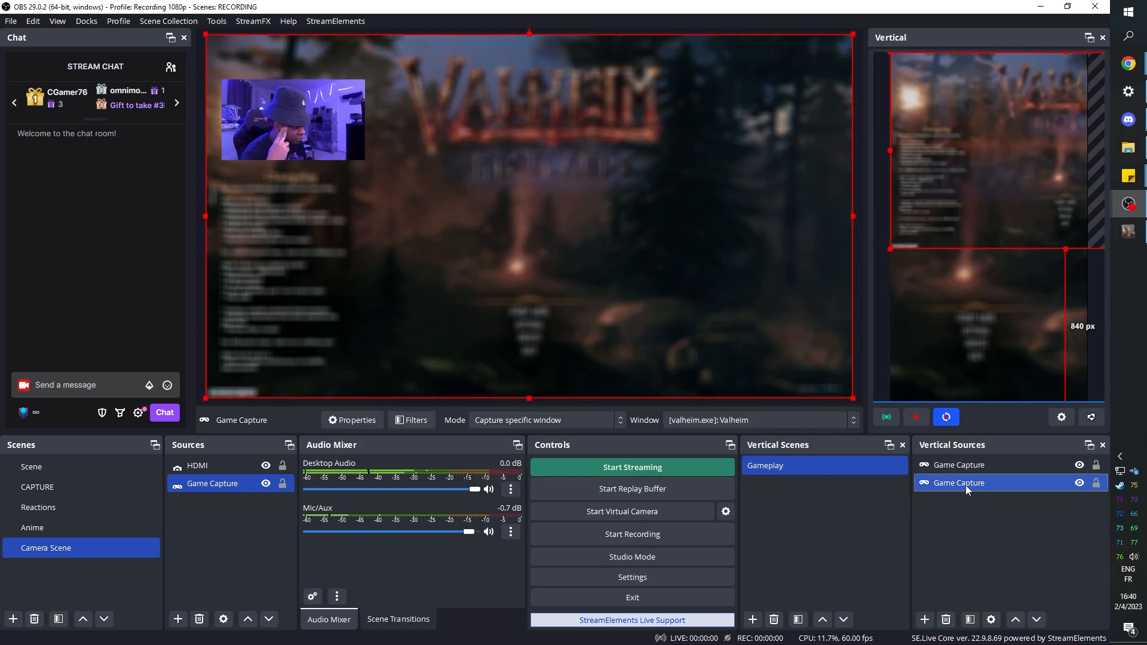
- Add the existing HDMI video capture device to the Gameplay vertical scene
left_click(963, 466)
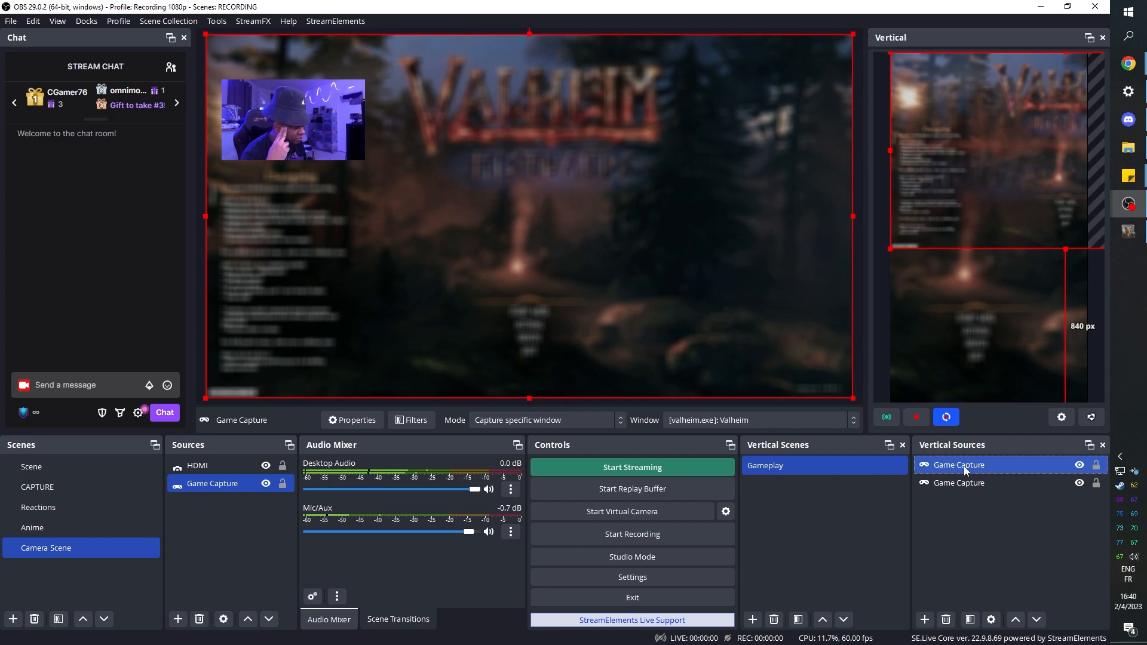
right_click(964, 466)
mouse_move(983, 478)
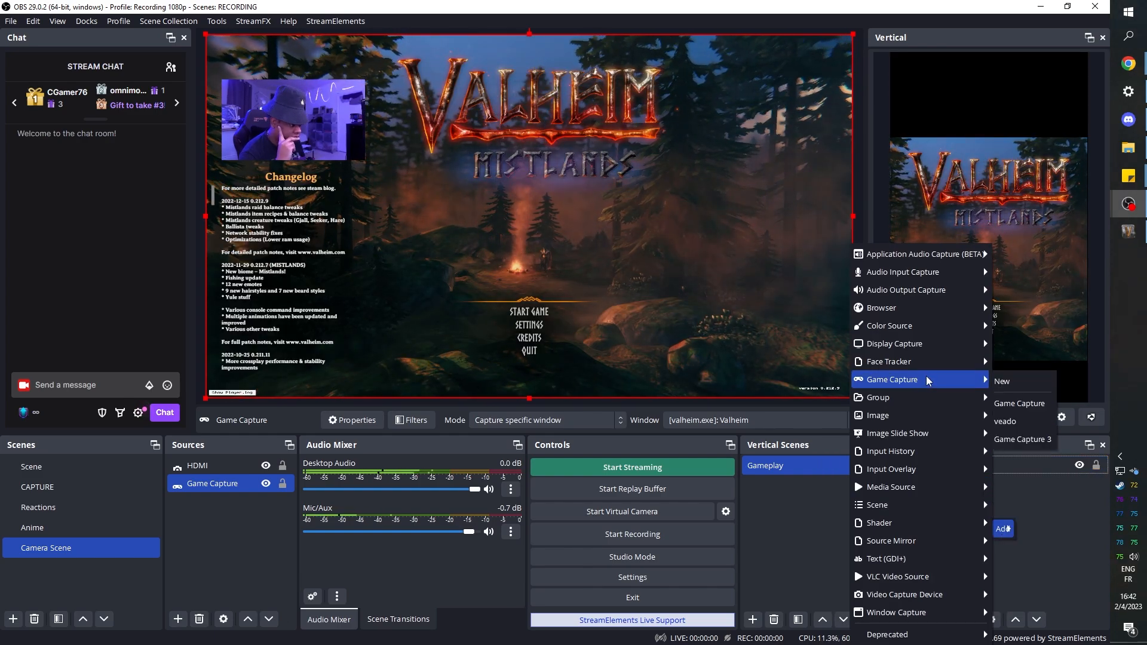
mouse_move(951, 597)
left_click(1005, 599)
- Crop both sides of the HDMI camera, then shrink and place it about 330 px from the canvas's left edge and 95 px below its top
left_click_drag(891, 151, 989, 149)
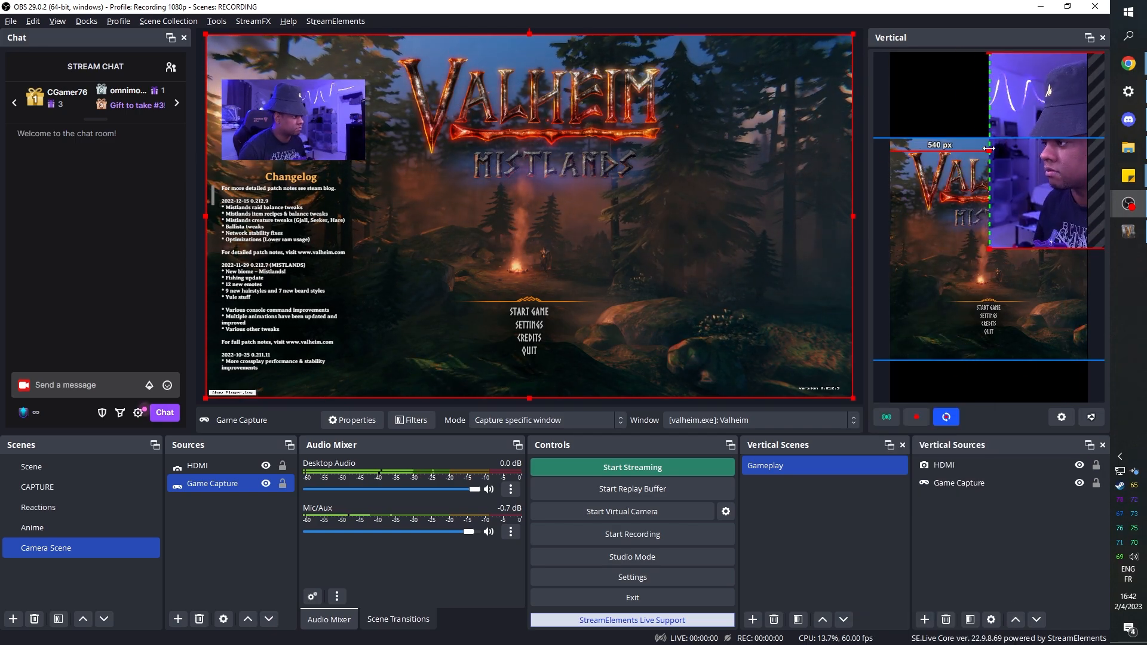
left_click_drag(1058, 177, 898, 184)
left_click_drag(1007, 182, 989, 144)
left_click_drag(1062, 119, 1016, 118)
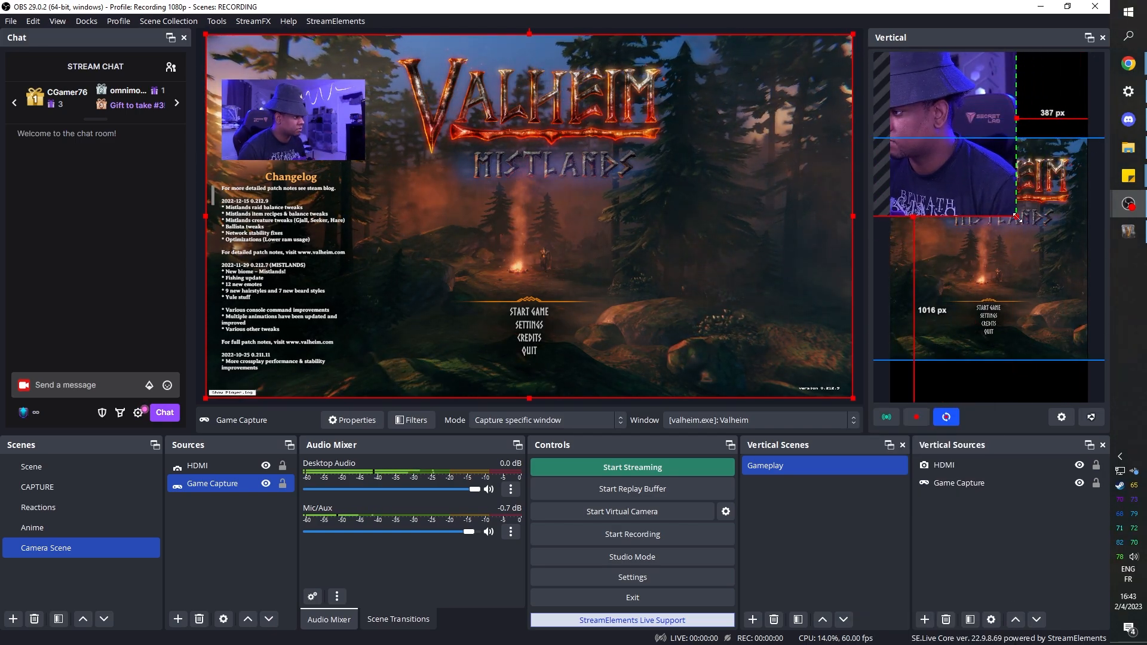
left_click_drag(1017, 216, 996, 123)
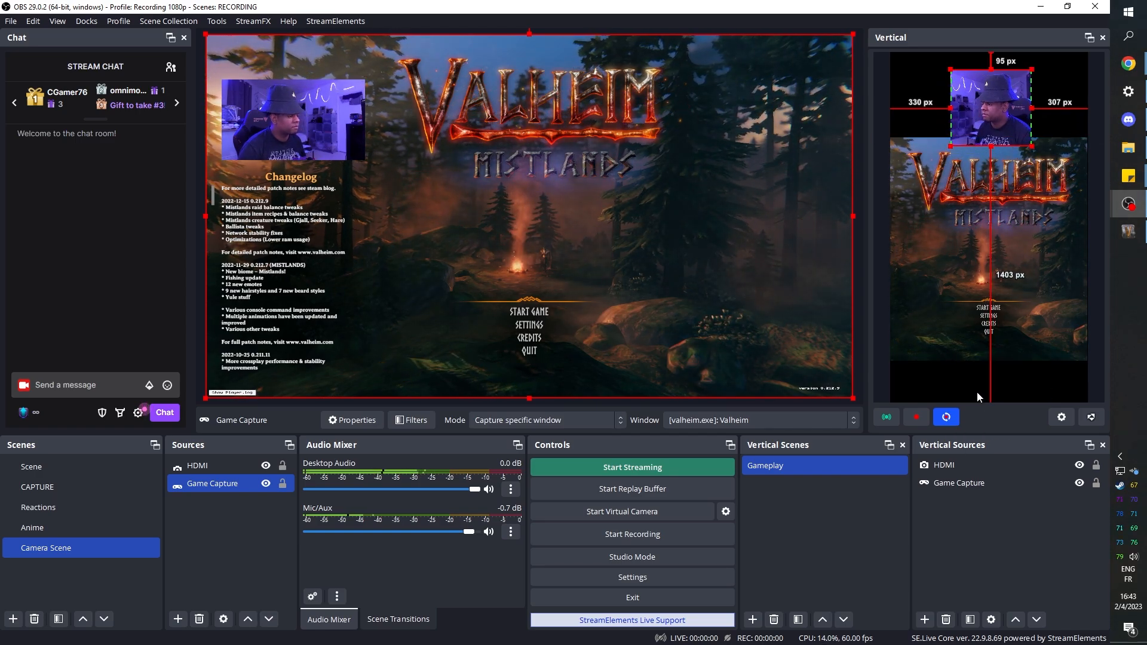
left_click(1097, 382)
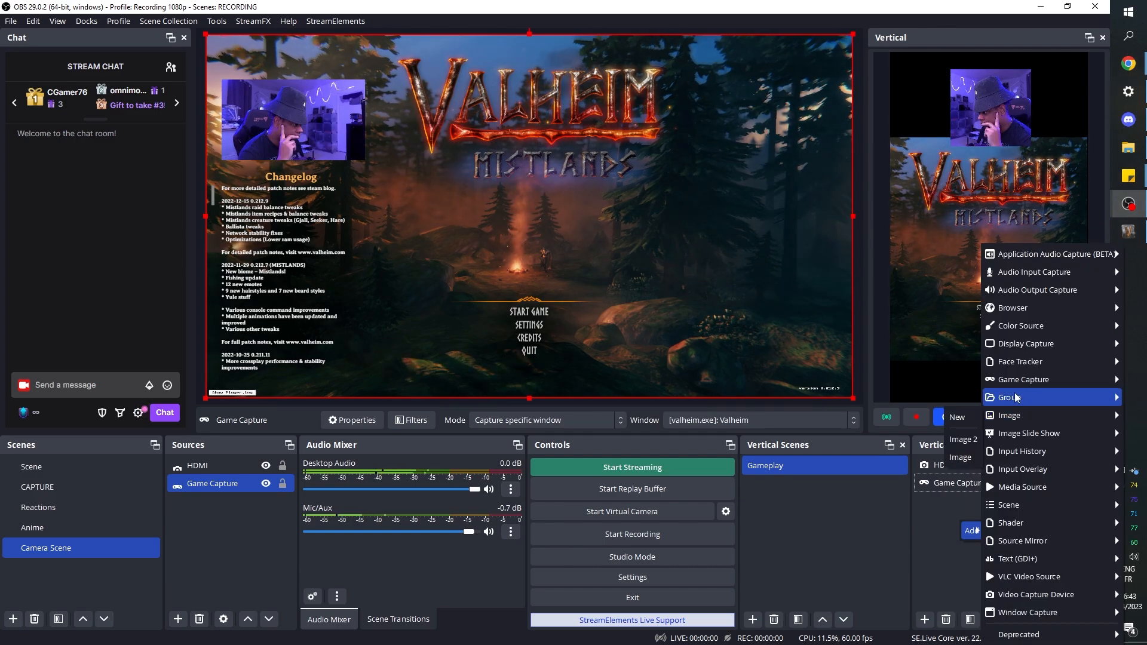
- Add a new Group to the Gameplay vertical scene and expand it
mouse_move(1016, 395)
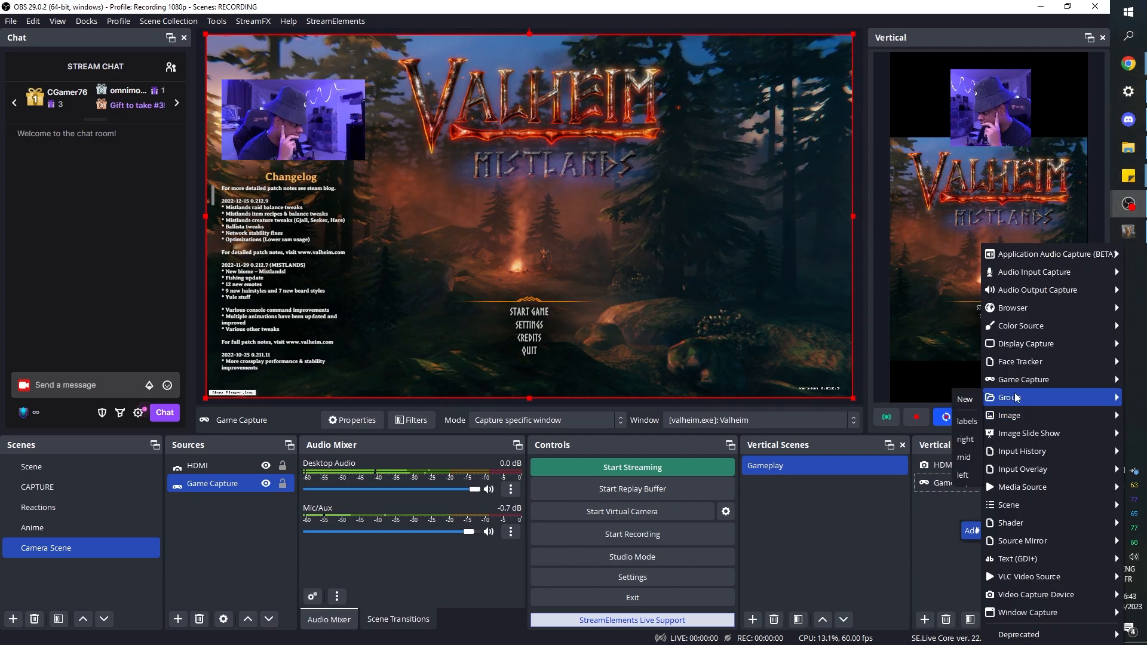
left_click(967, 397)
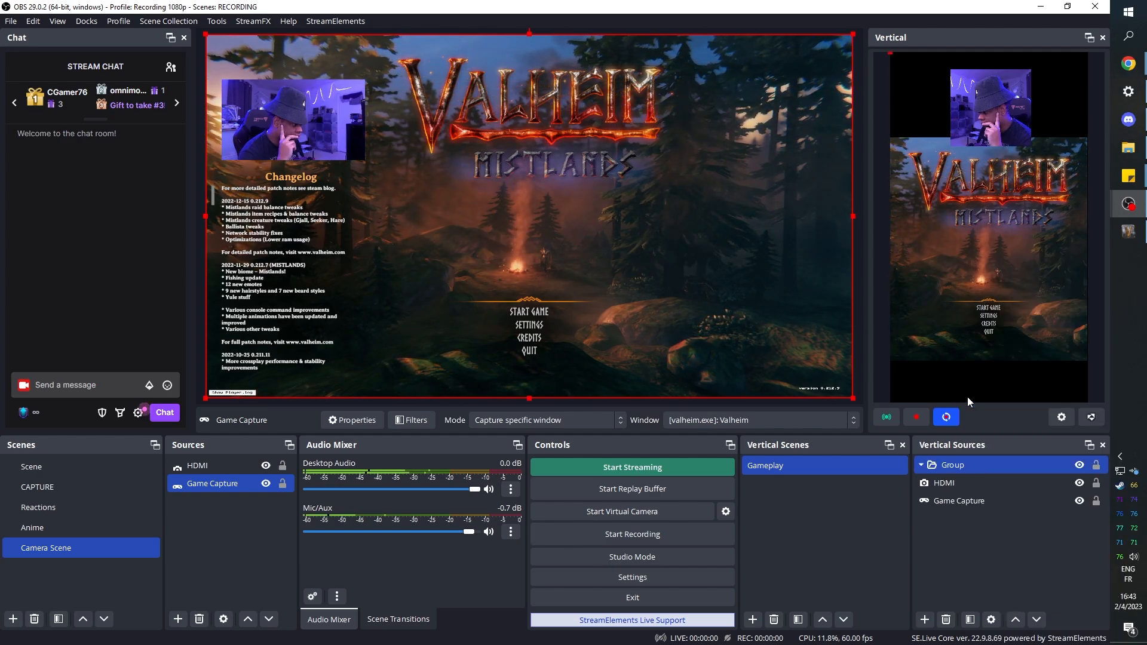
left_click(922, 468)
- Add the existing Game Capture source to the Gameplay vertical scene a second time
left_click(963, 508)
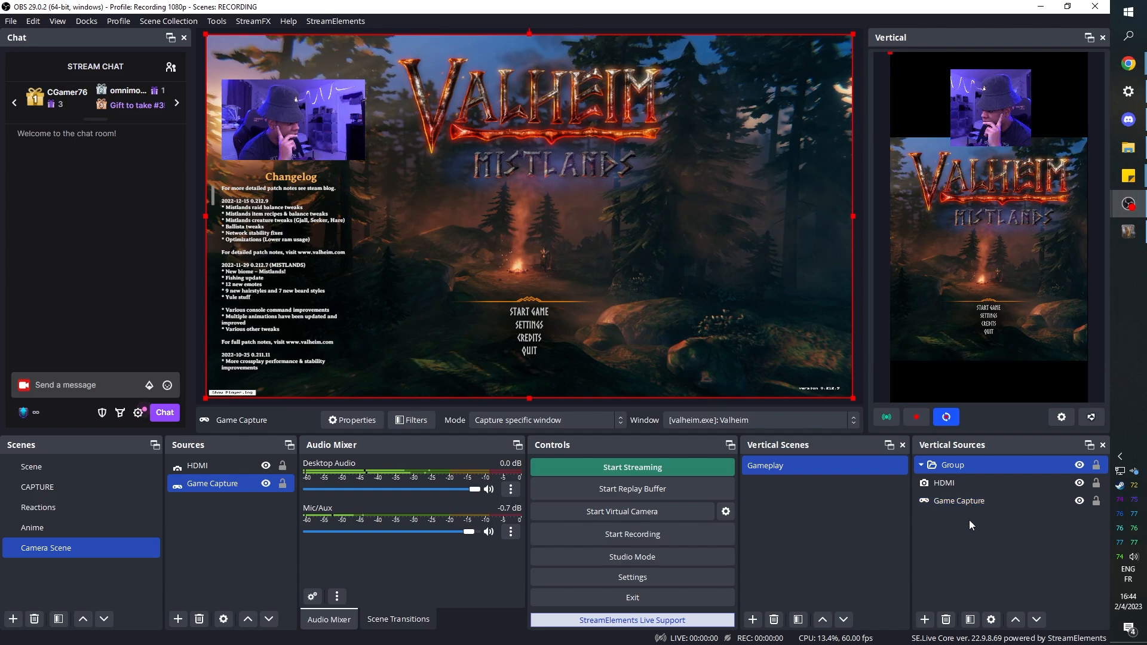
left_click(964, 524)
mouse_move(981, 531)
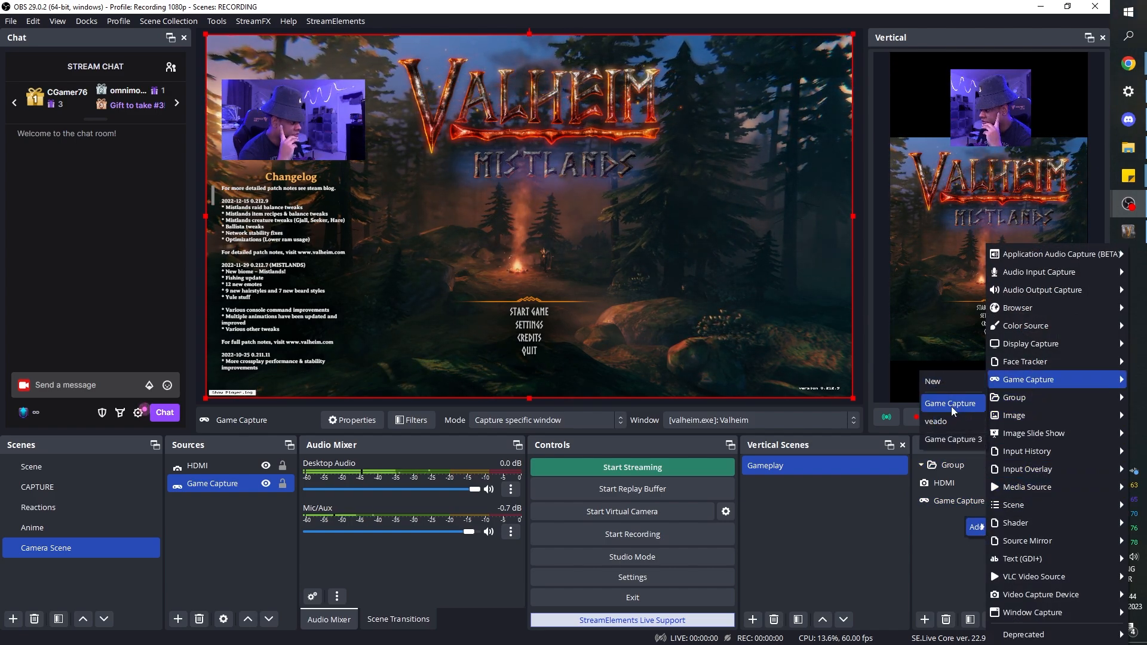
left_click(951, 406)
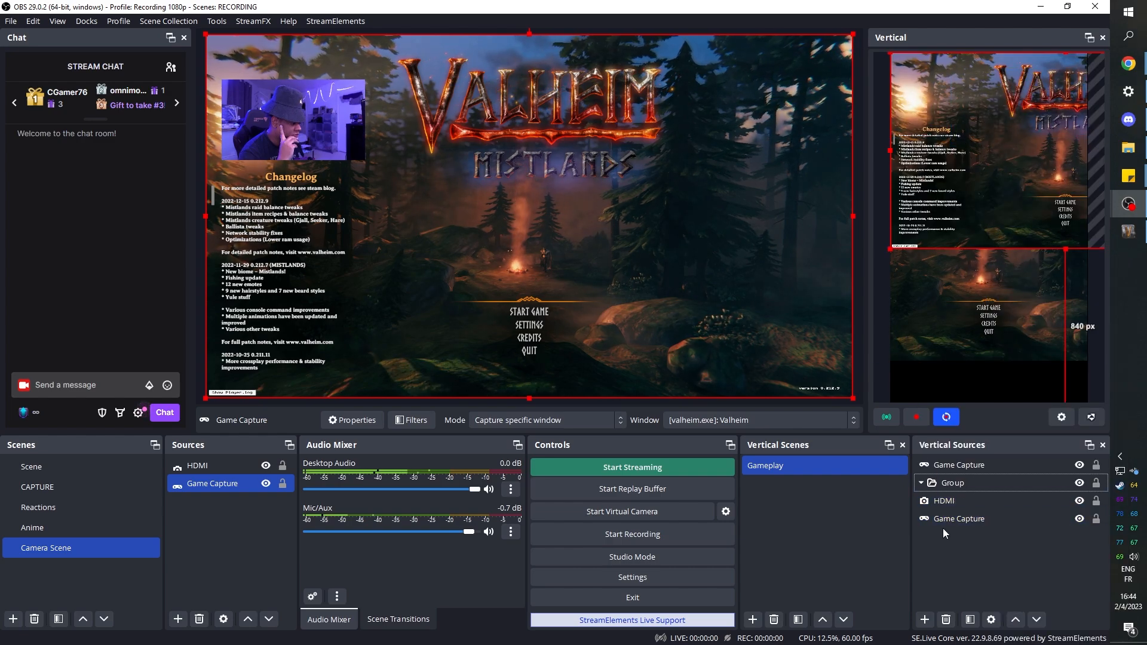
- Try to move the new Game Capture source into the Group in the vertical sources, and select the main scene's HDMI source
left_click(955, 482)
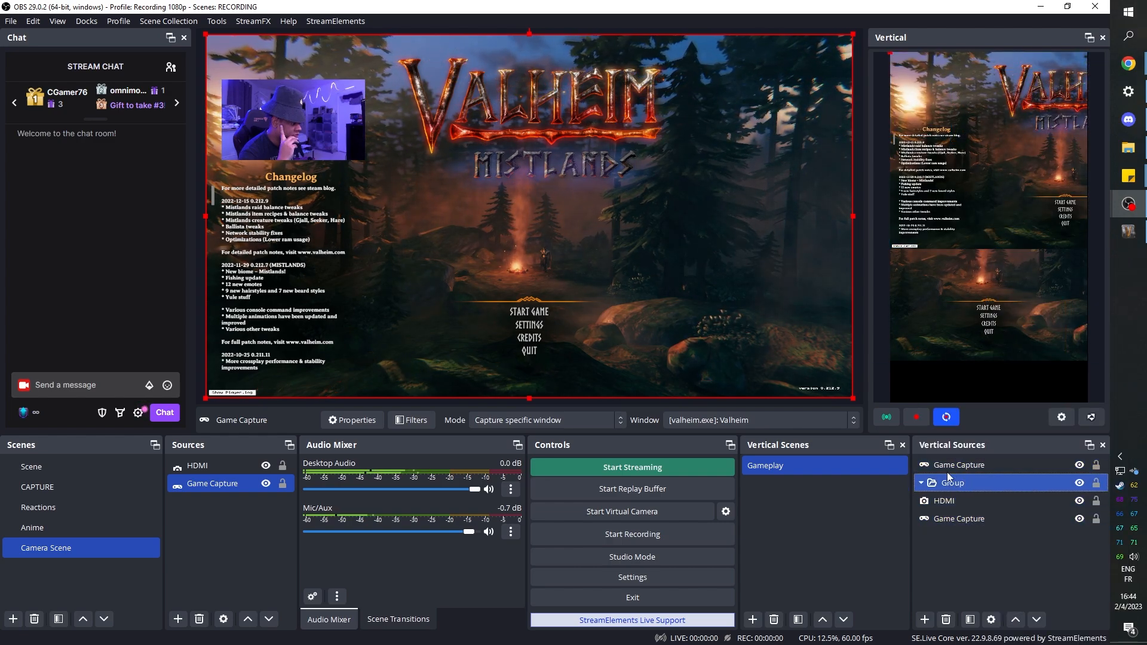
left_click(949, 472)
left_click(951, 481)
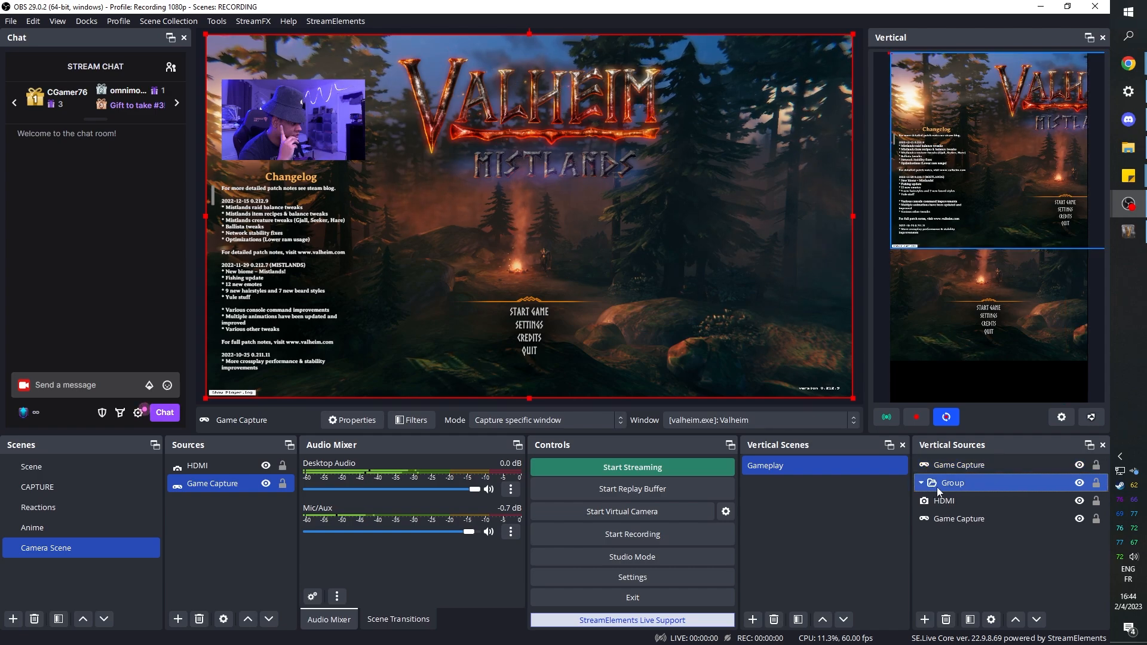
left_click(951, 465)
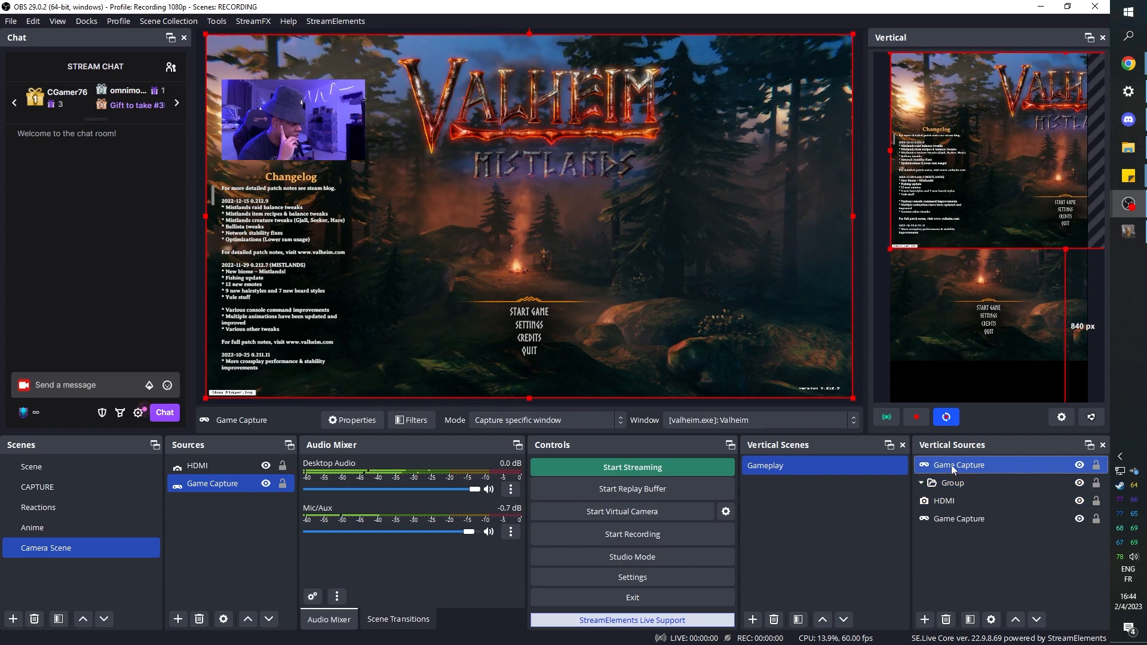
left_click(949, 485)
left_click(947, 465)
left_click(950, 482)
left_click(959, 471)
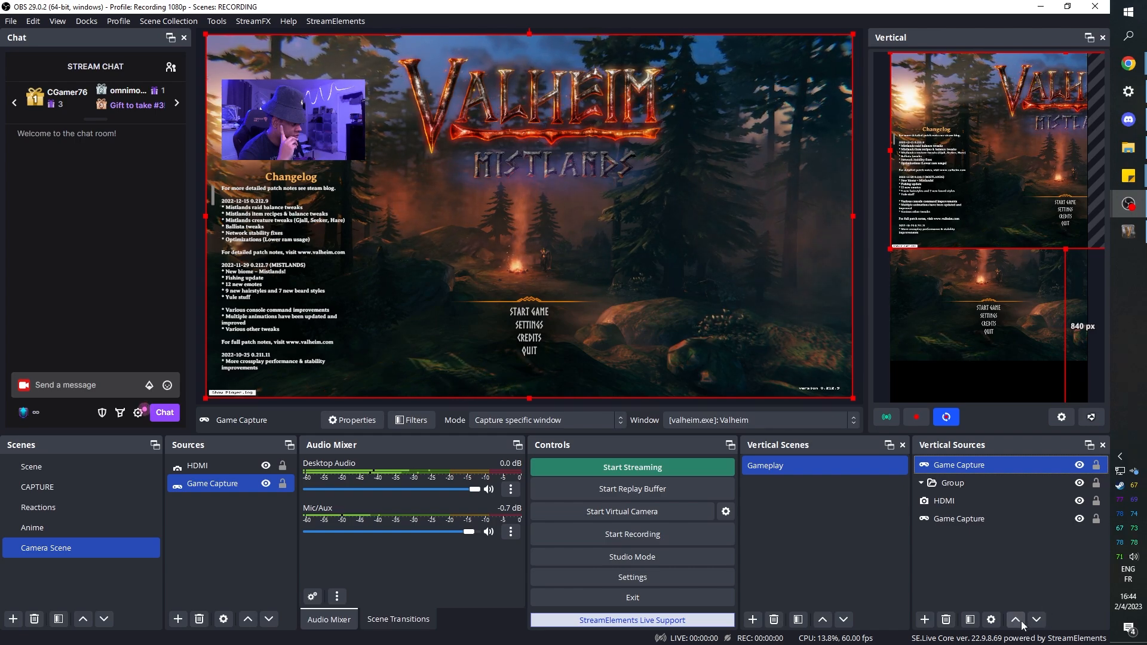
mouse_move(212, 466)
left_mouse_down()
mouse_move(206, 502)
mouse_move(221, 466)
left_mouse_up()
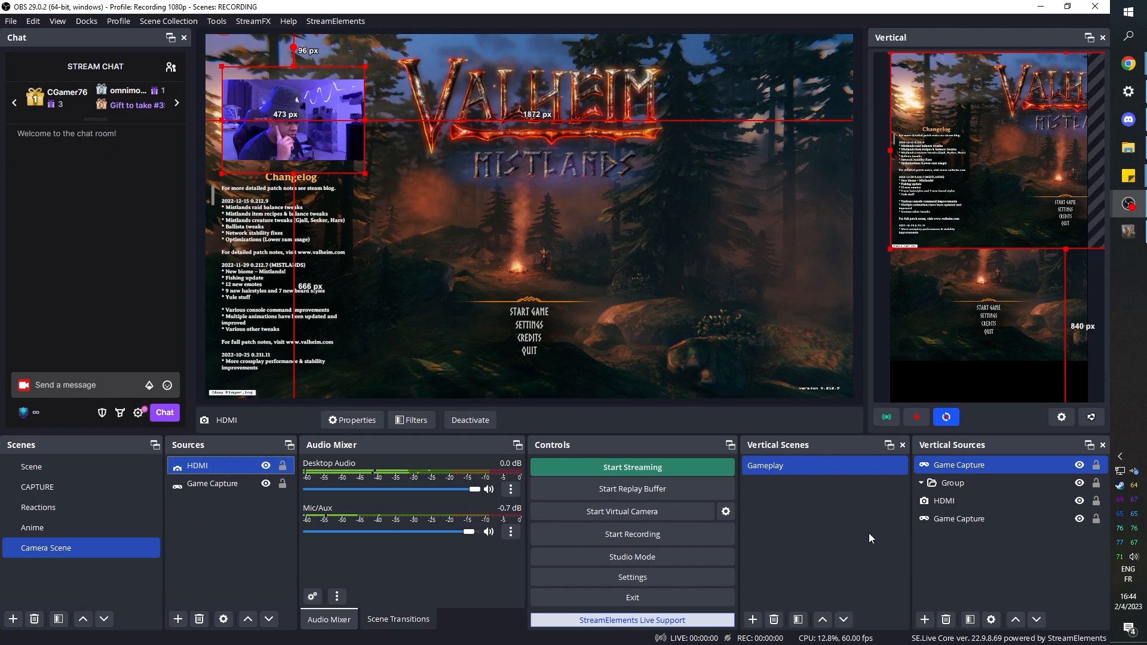
- Remove the Group from the Gameplay vertical scene and confirm the removal
left_click(941, 482)
left_click(946, 620)
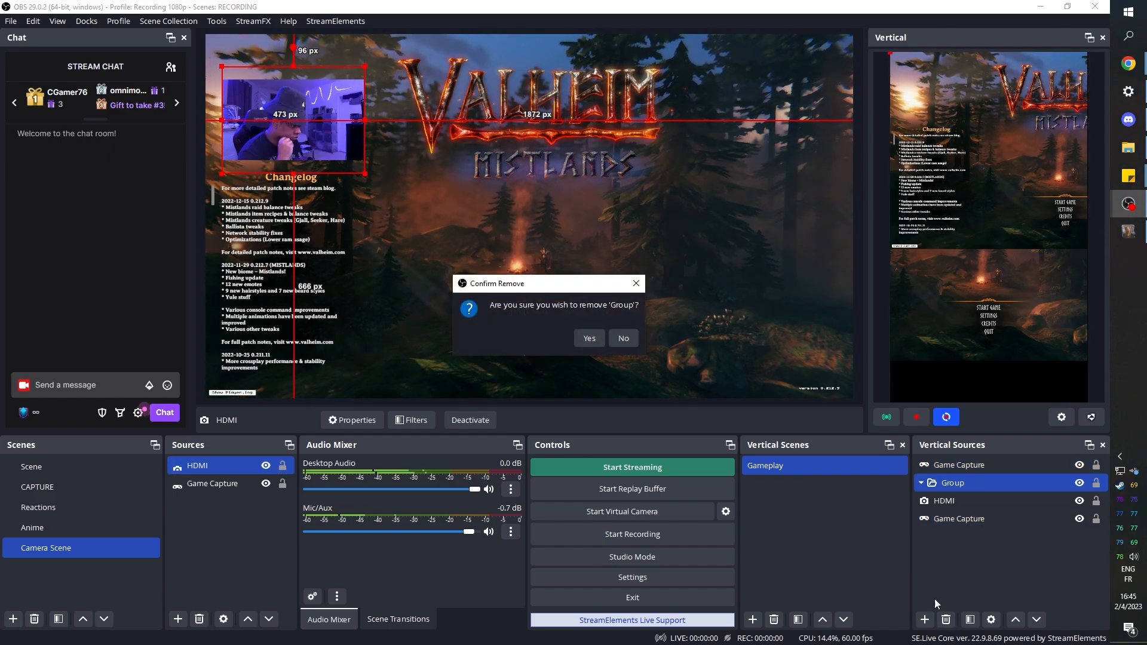
left_click(582, 339)
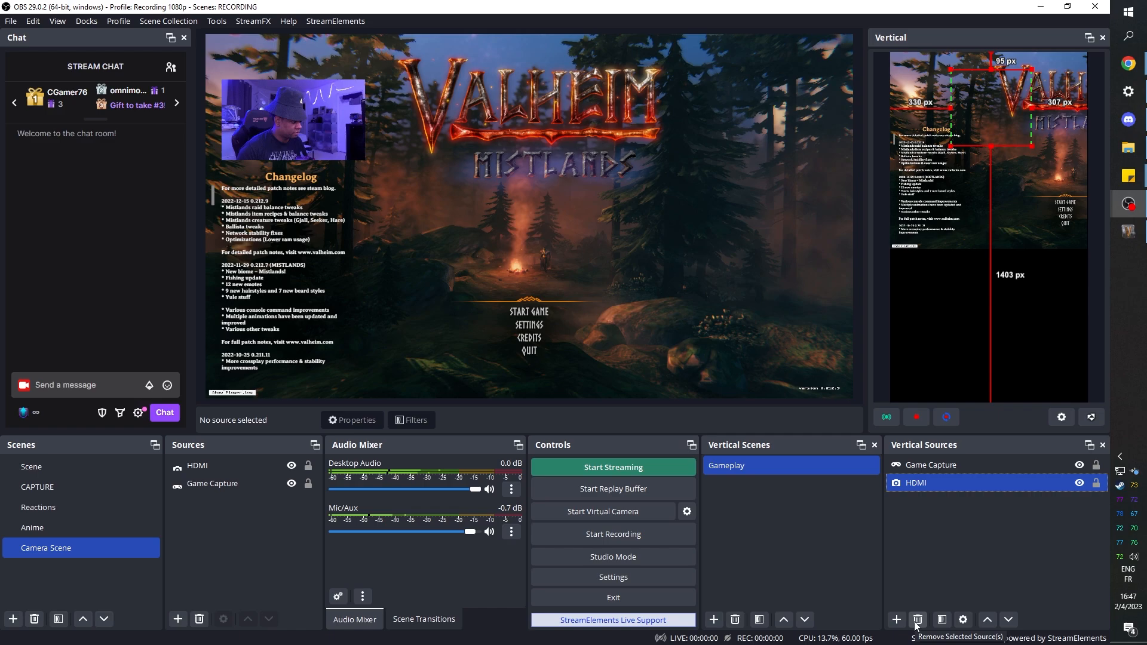
- Remove the HDMI and remaining Game Capture sources from the Gameplay vertical scene, confirming each removal
key("Delete")
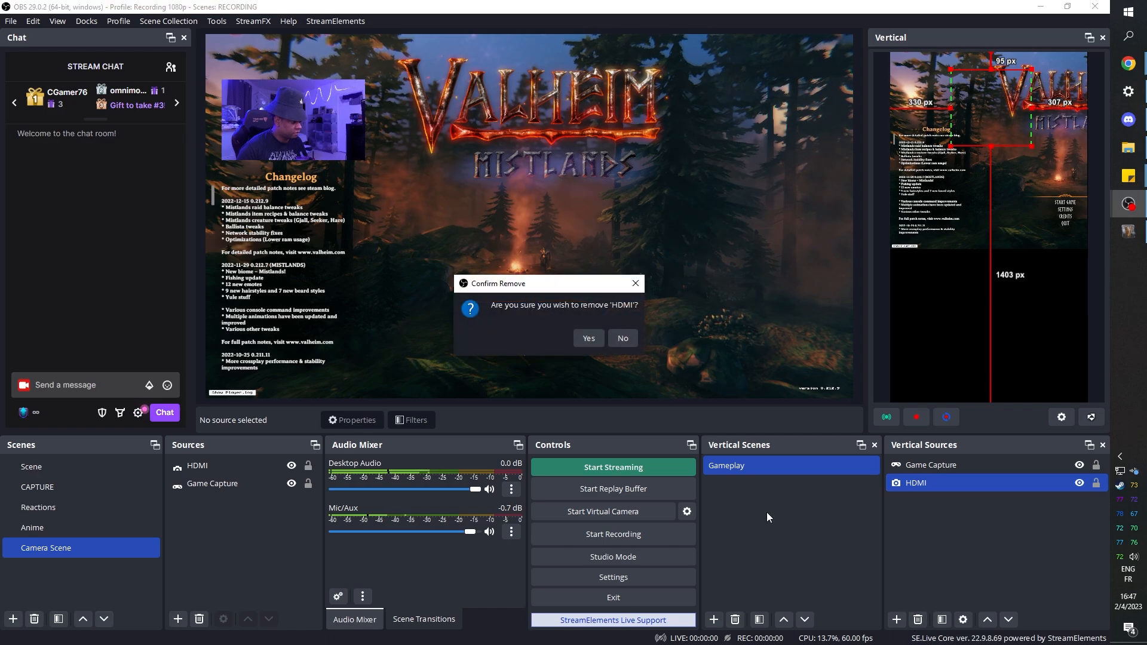
left_click(579, 337)
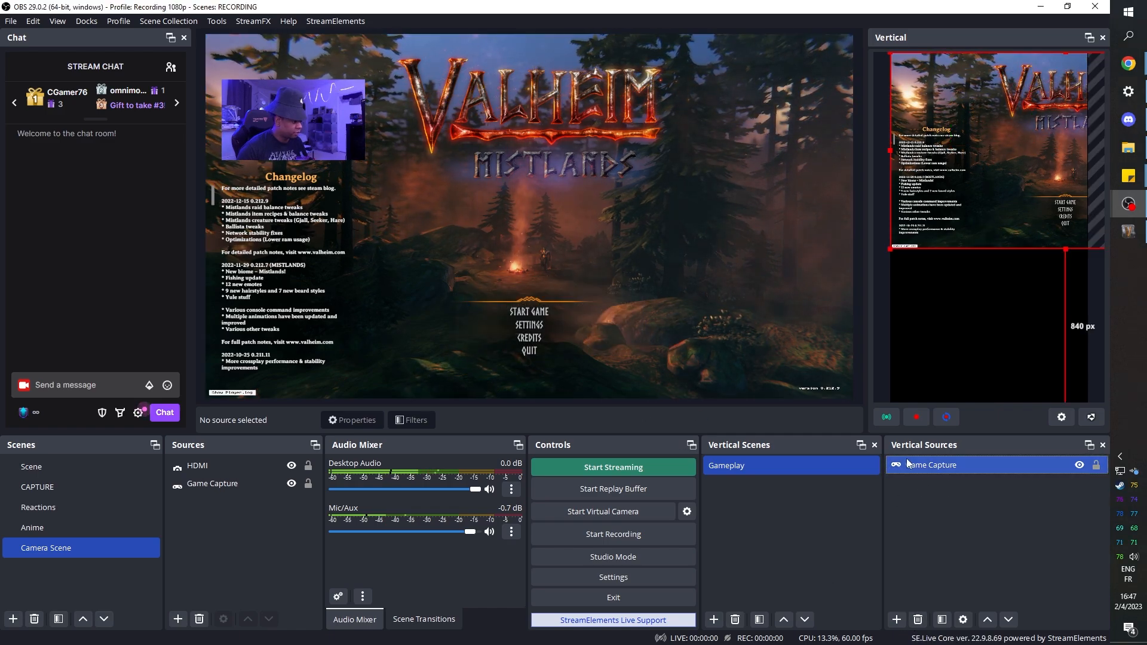
left_click(918, 620)
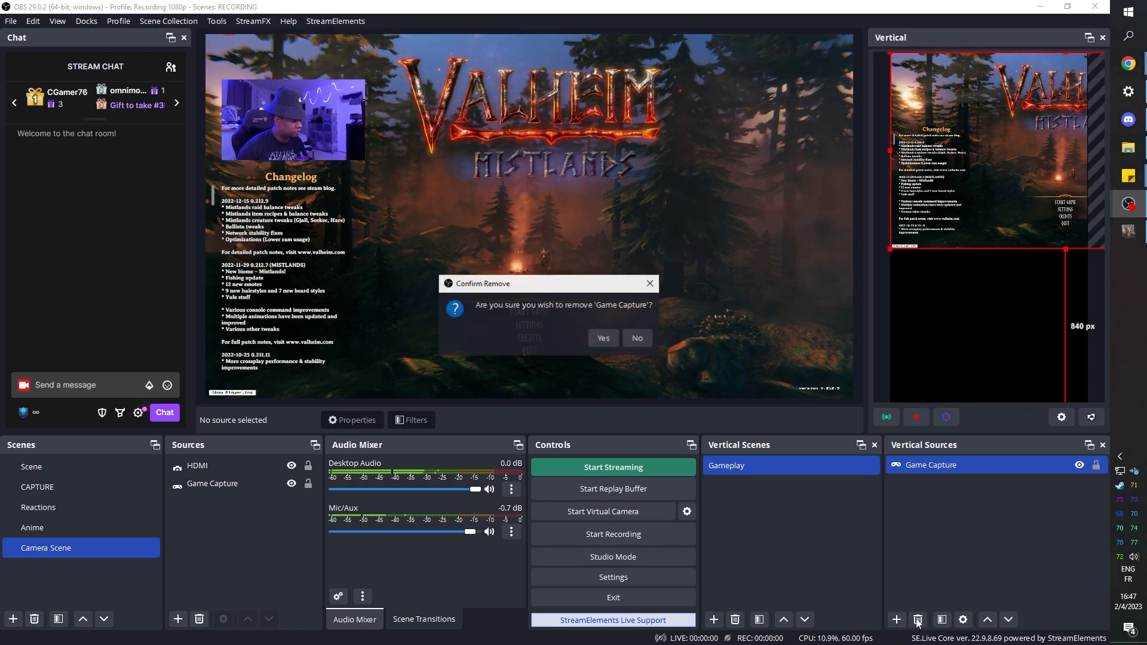
left_click(601, 339)
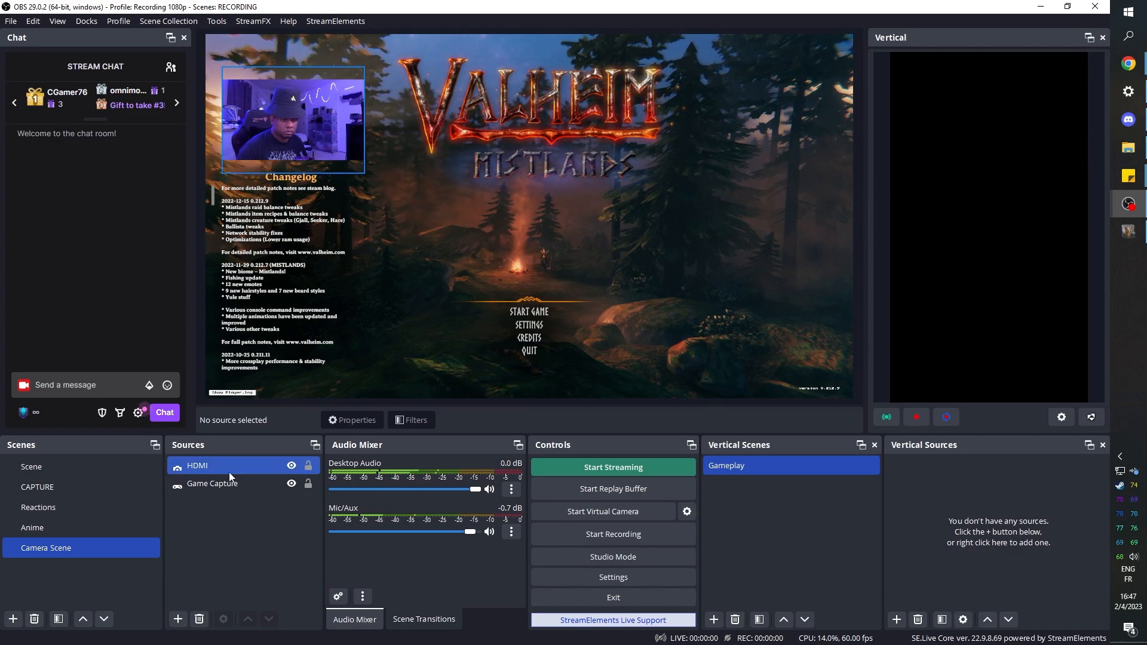
- Create a new main scene named VERTICAL
left_click(212, 485)
type("VER")
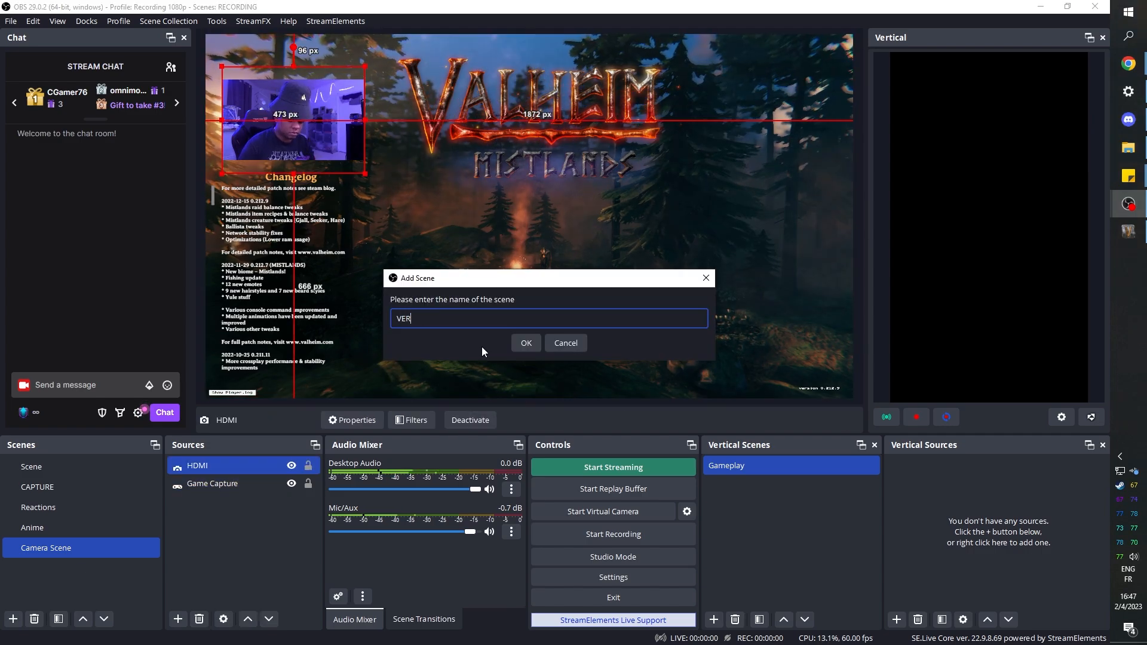
type("TICAL")
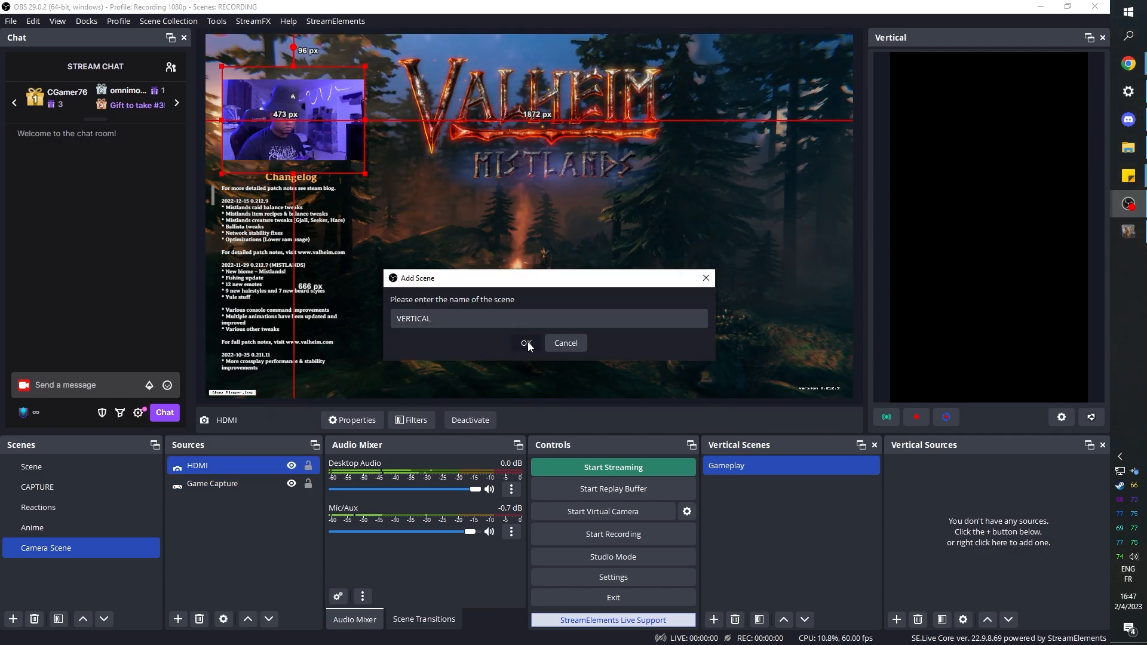
left_click(526, 343)
- Copy the HDMI and Game Capture sources from the Camera Scene
left_click(177, 619)
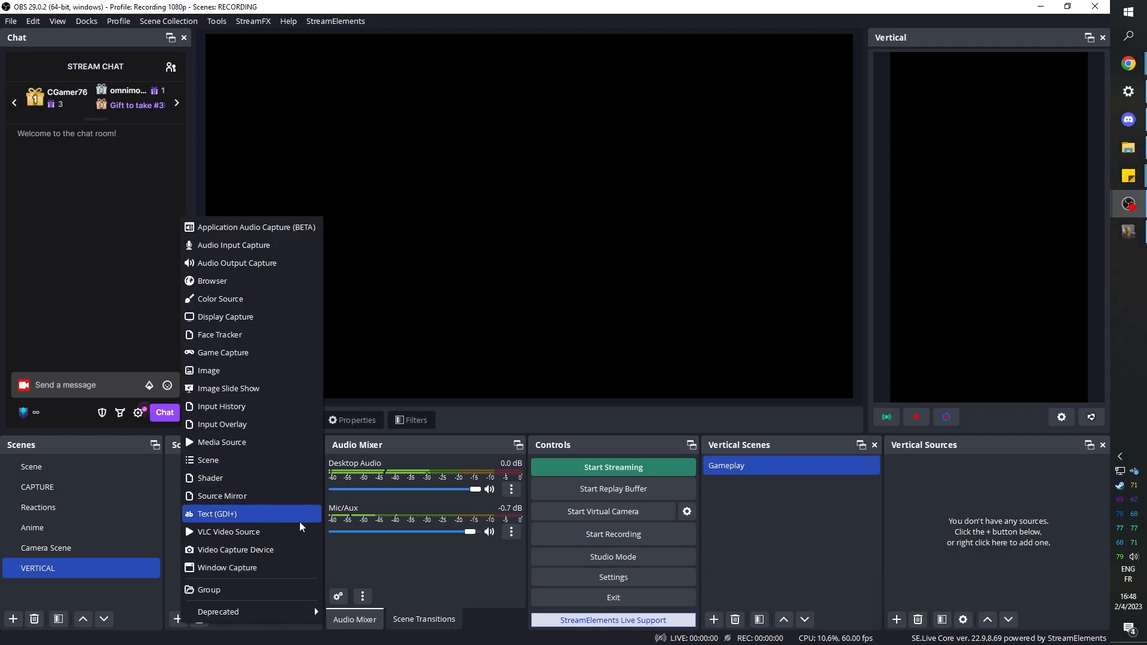
left_click(169, 483)
left_click(39, 549)
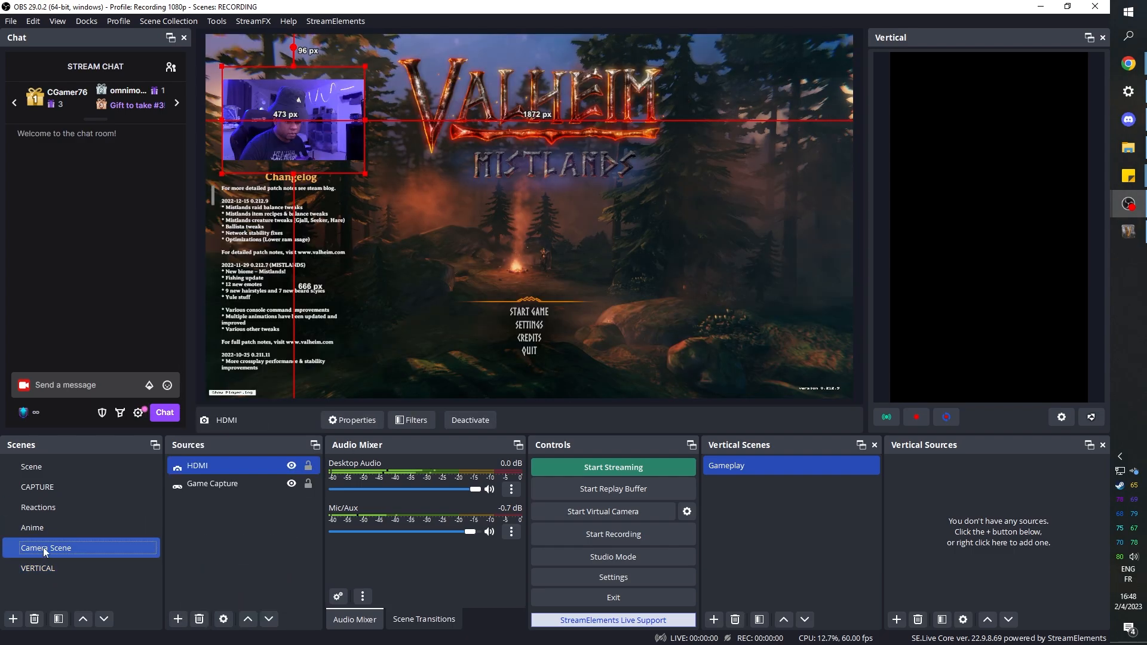
left_click(211, 484, "ctrl")
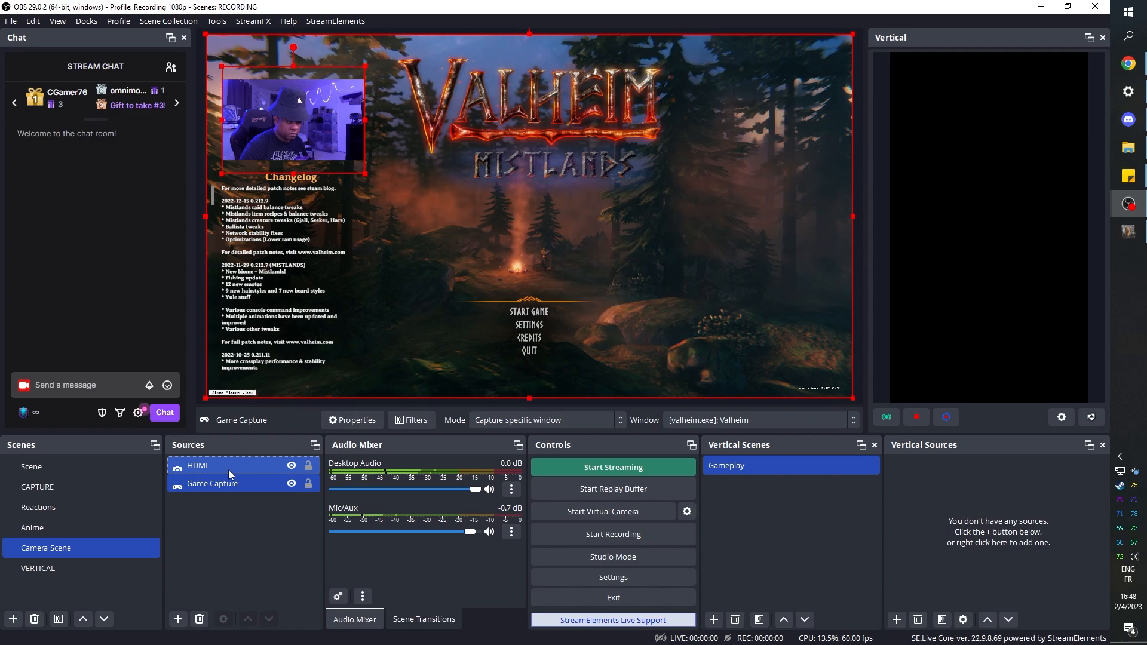
right_click(228, 472)
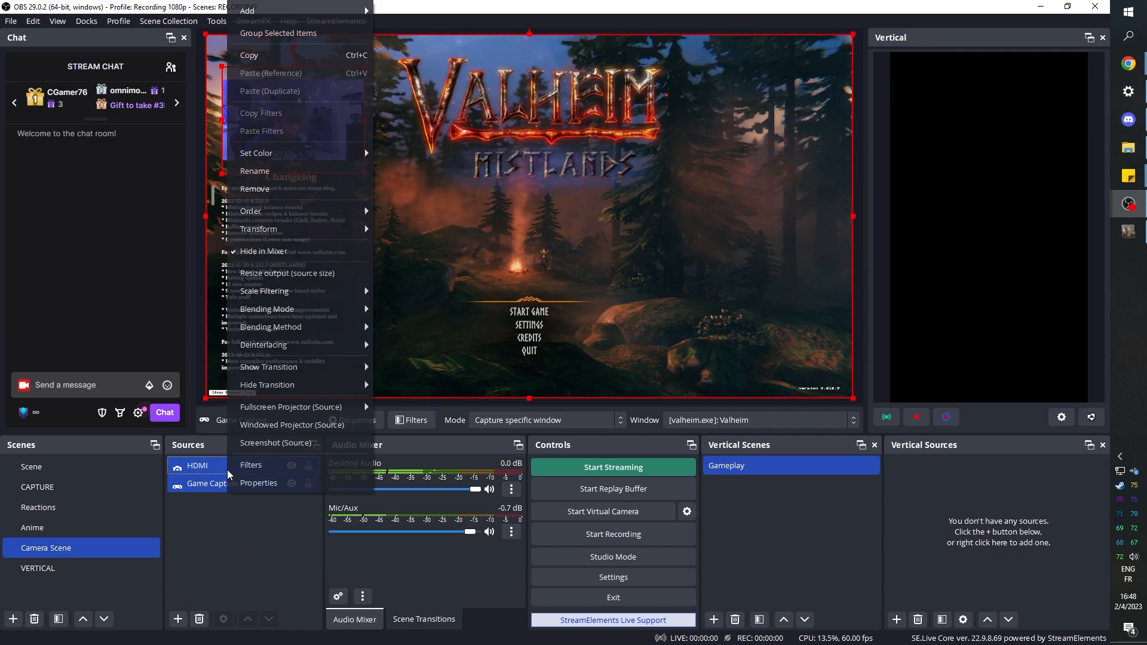
left_click(241, 55)
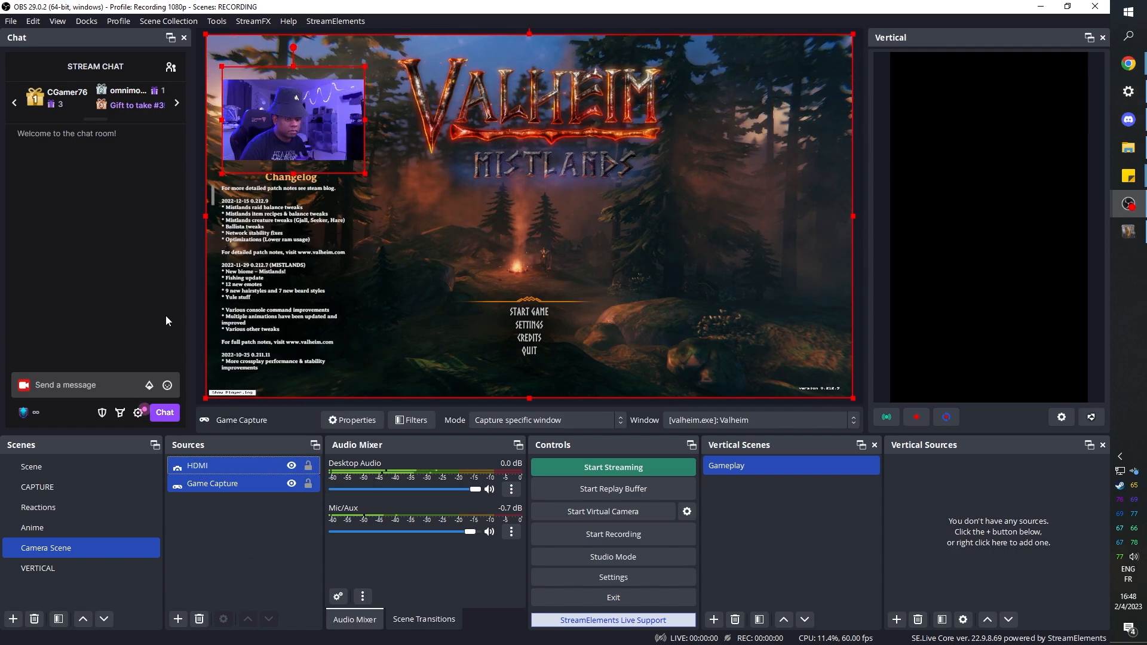
- Paste the copied HDMI and Game Capture sources into the VERTICAL scene as references
left_click(48, 568)
right_click(258, 482)
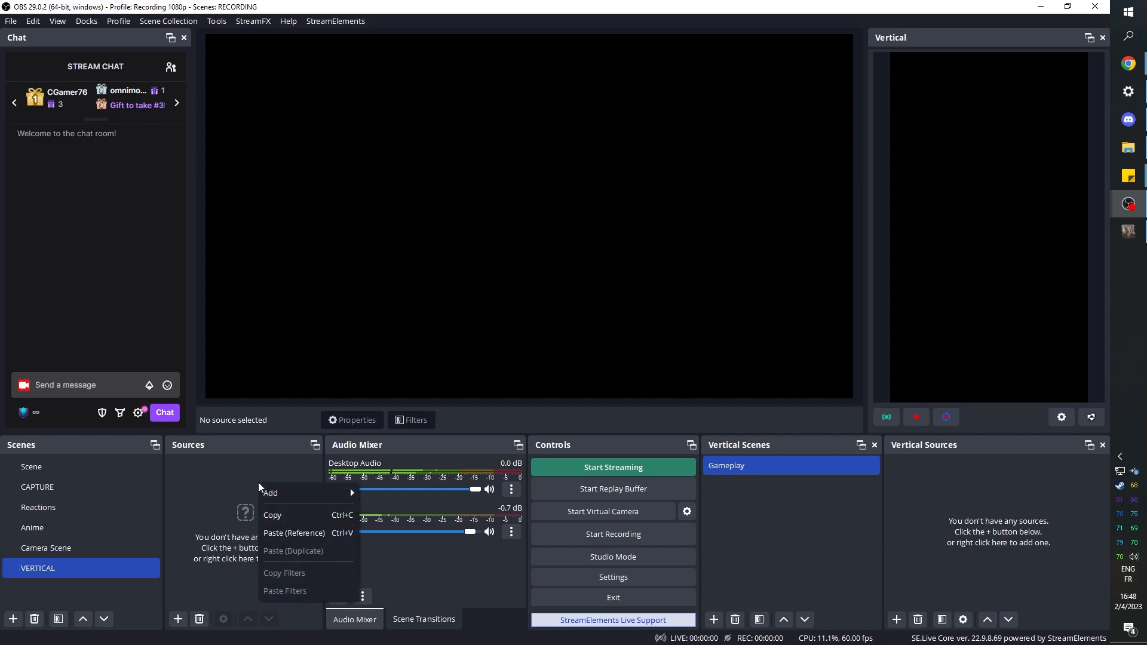
left_click(280, 533)
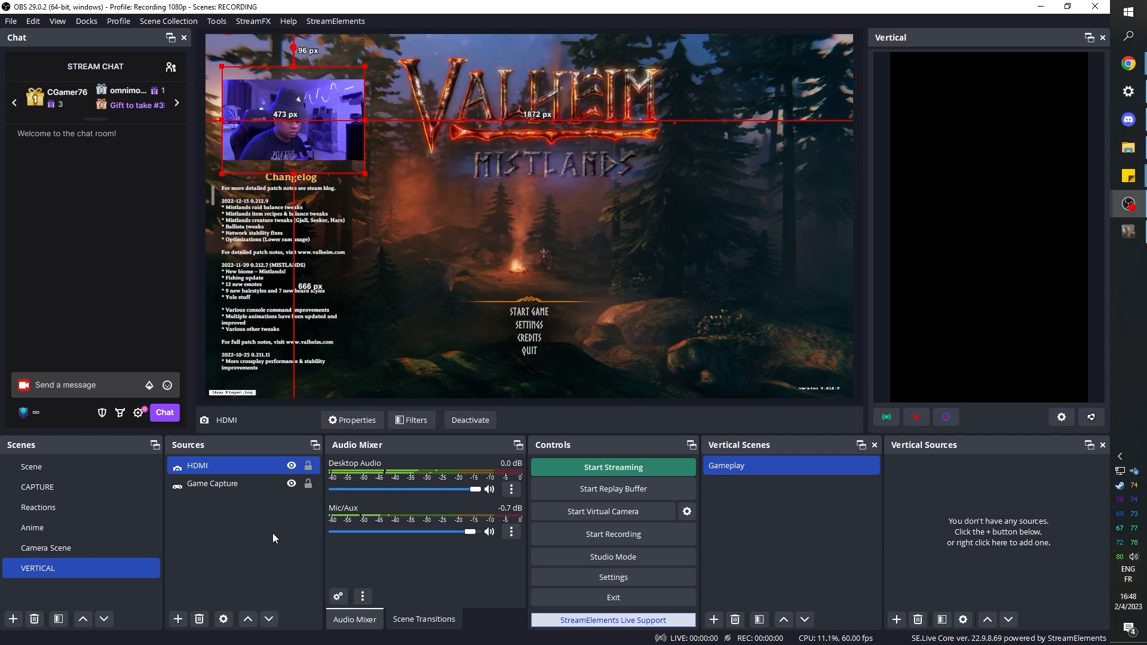
left_click(227, 525)
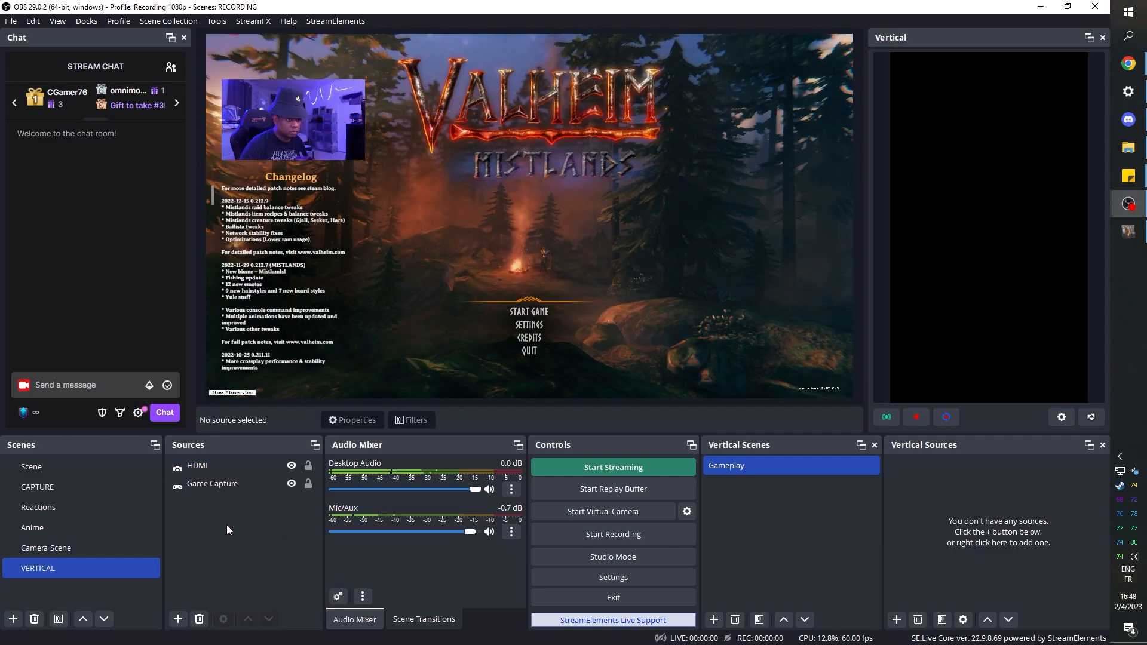
- Add the VERTICAL scene as a scene source in the Gameplay vertical scene
left_click(952, 481)
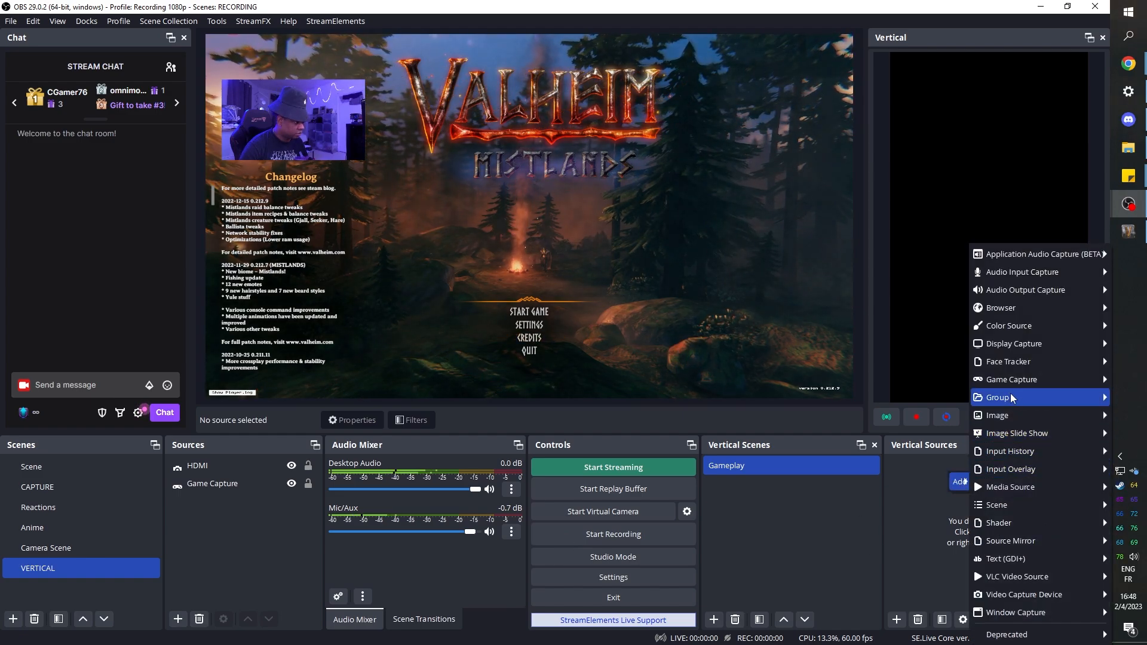
mouse_move(1004, 505)
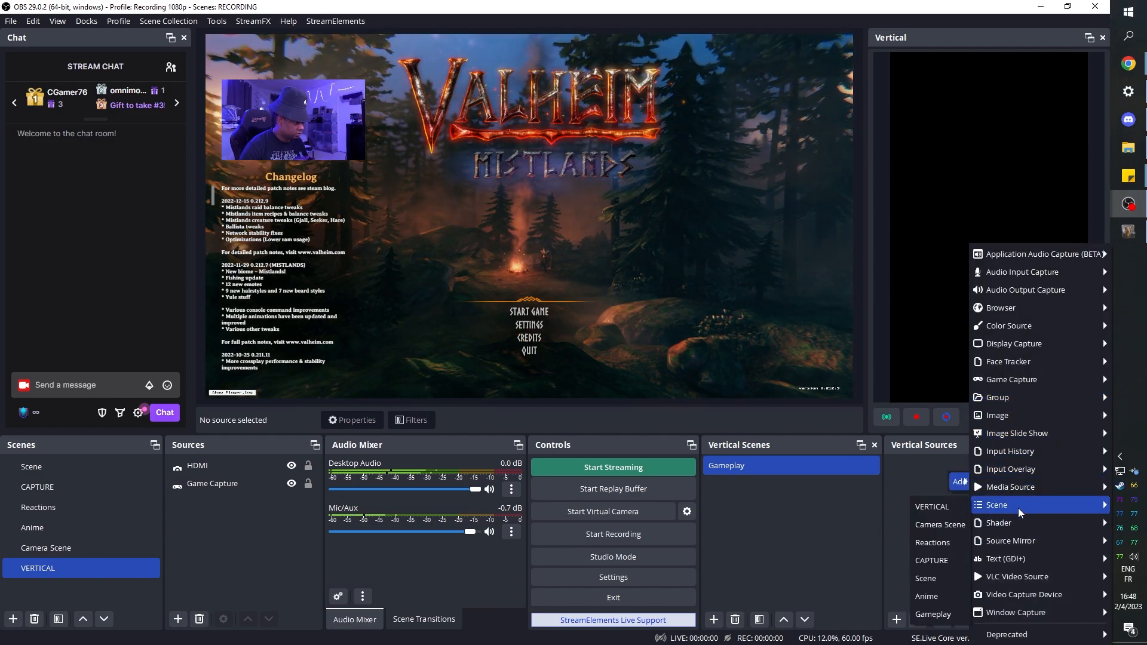
left_click(945, 507)
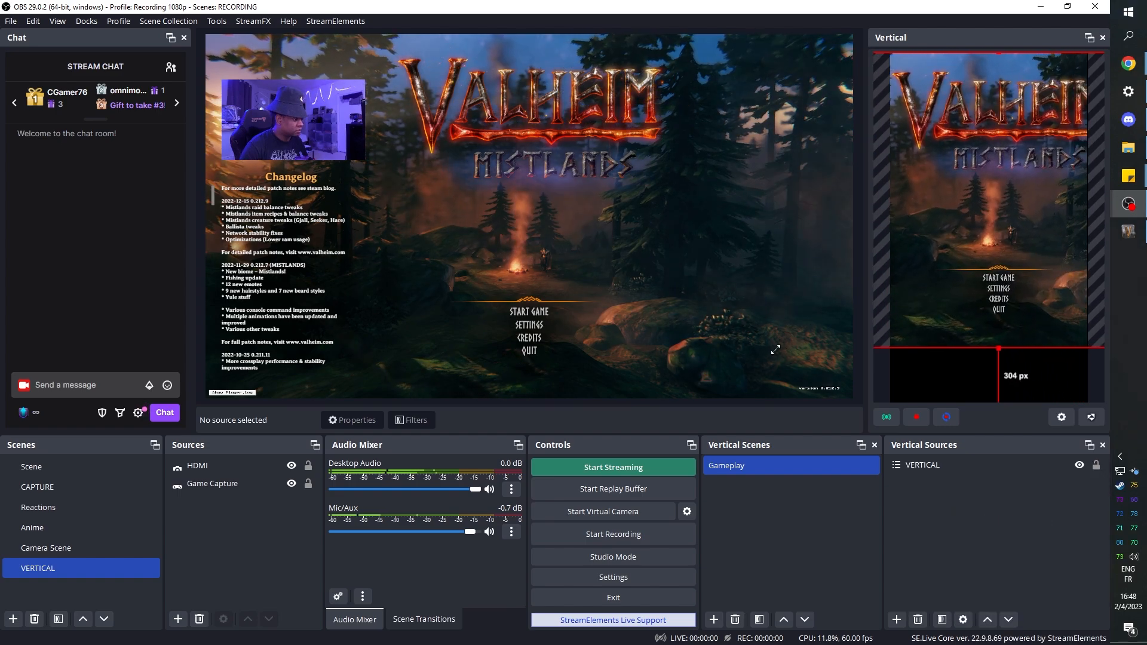
- Scale and position the VERTICAL source to fill the vertical canvas, and move the HDMI camera to the upper centre of the VERTICAL scene
left_click_drag(704, 392, 687, 403)
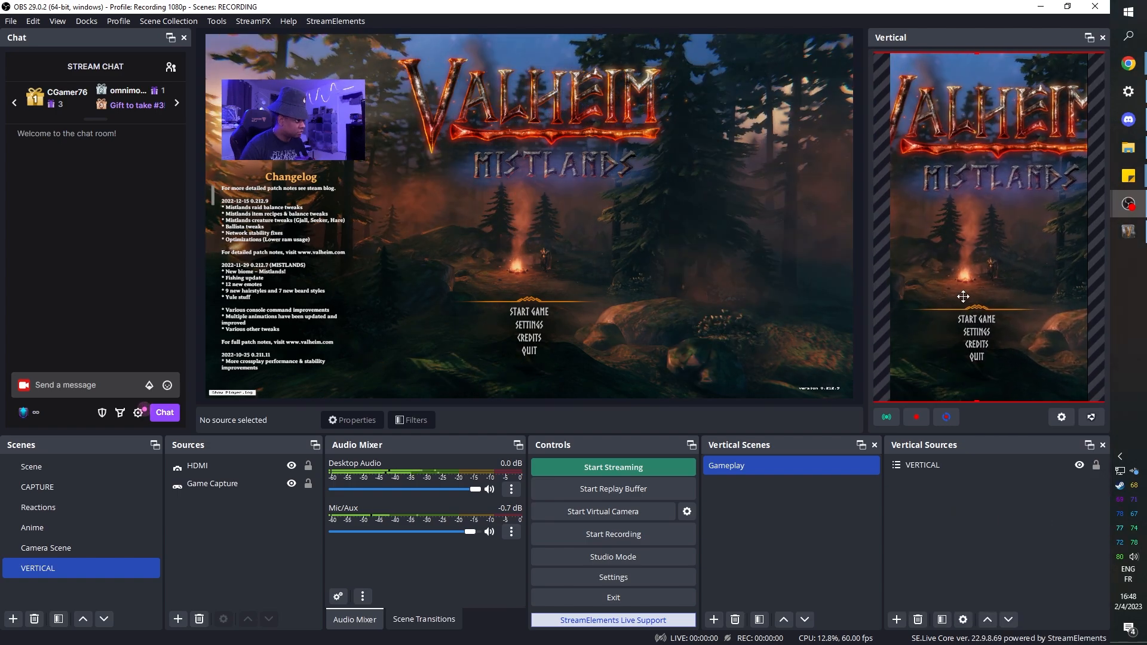
left_click_drag(963, 297, 973, 297)
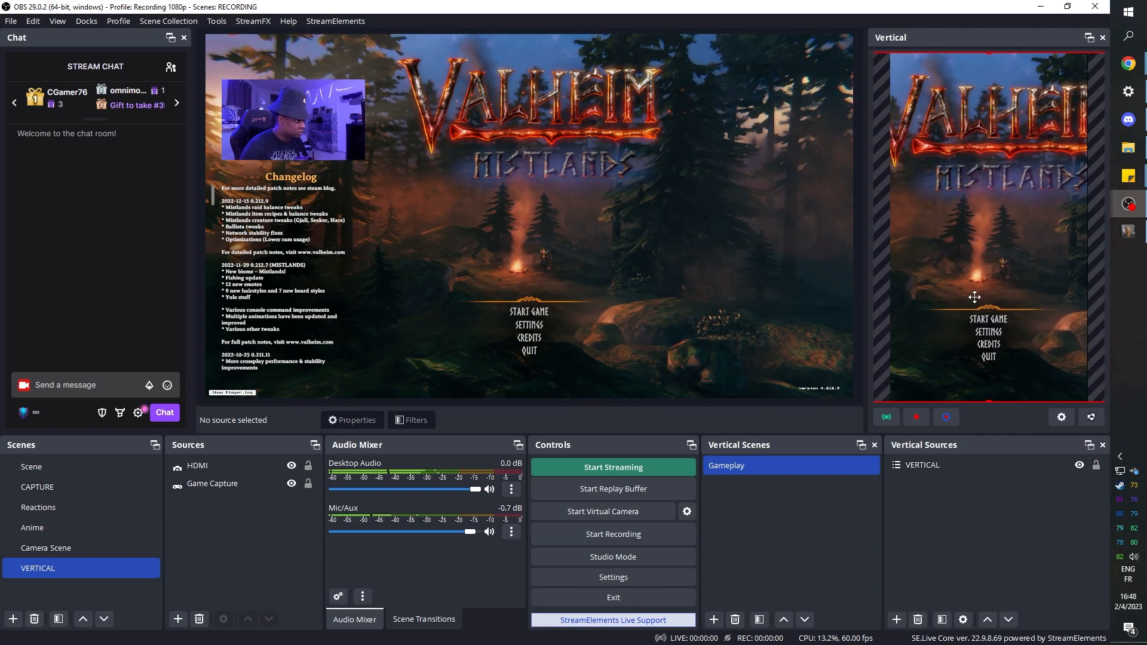
left_click_drag(310, 134, 514, 105)
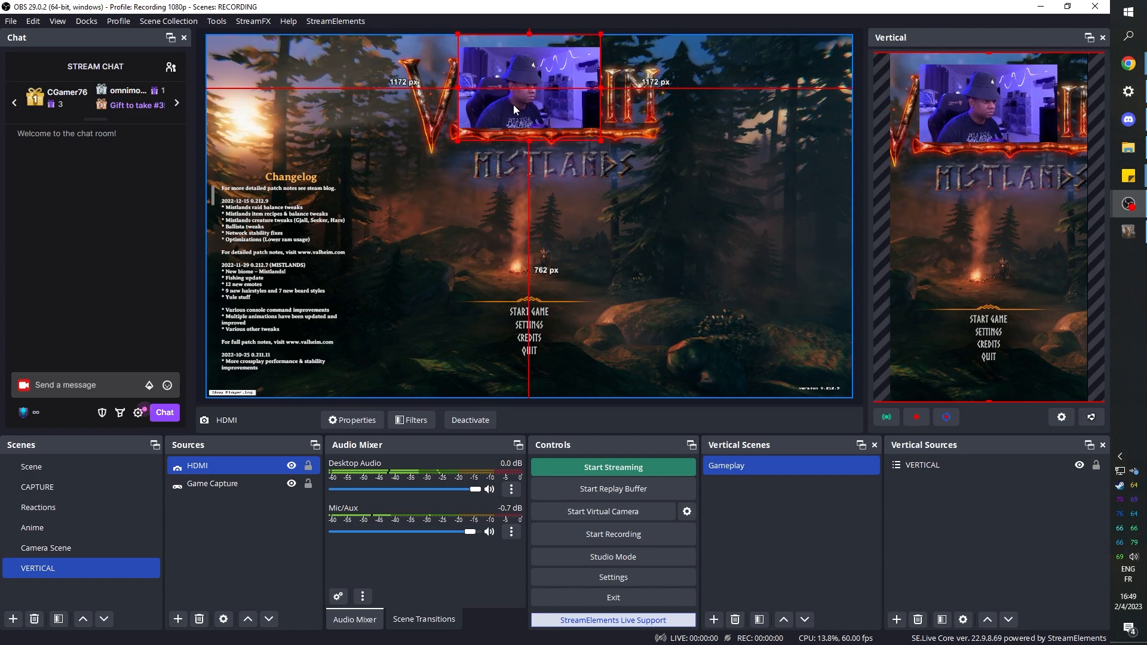
- Copy Game Capture, paste it as a reference in the VERTICAL scene, and order the copy directly below HDMI
right_click(203, 483)
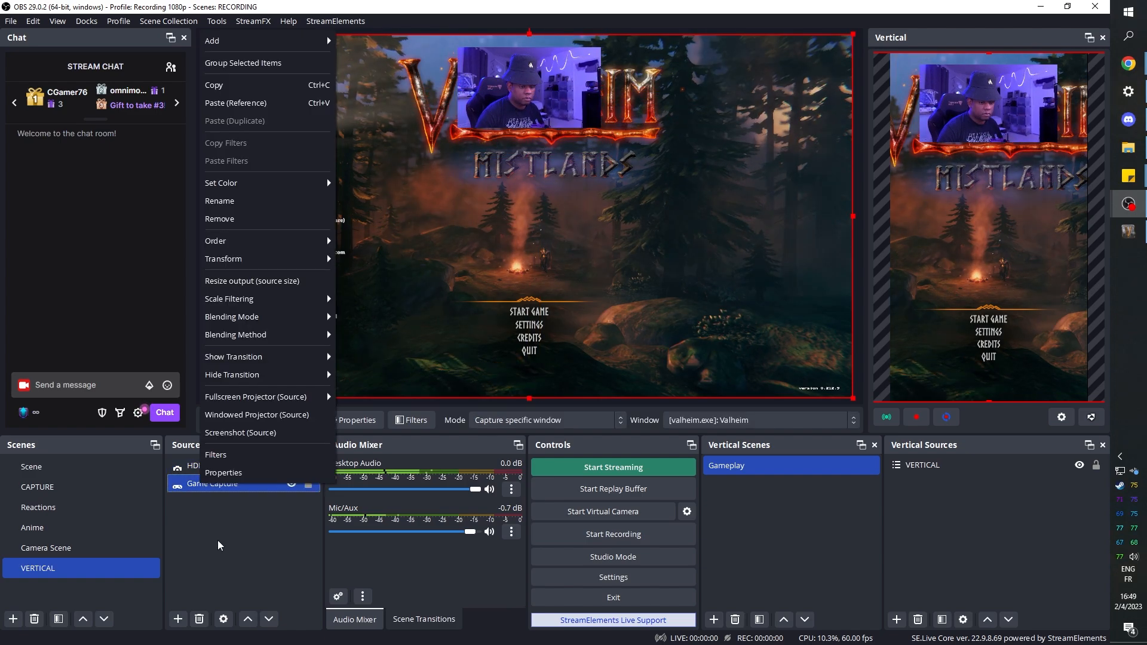
left_click(241, 93)
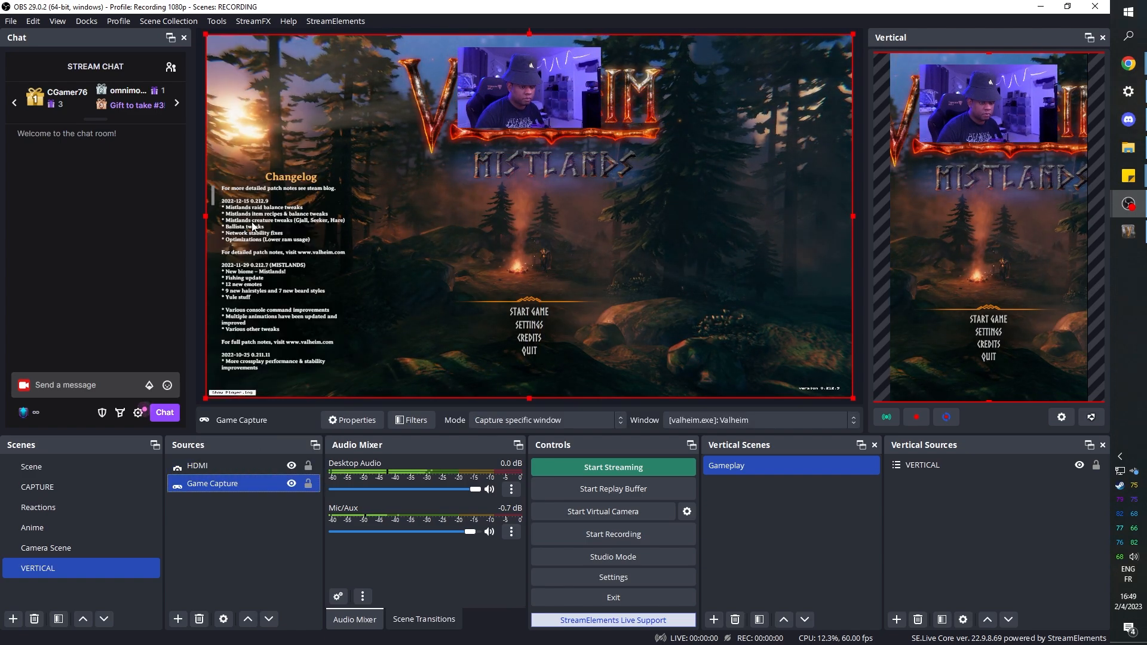
left_click(218, 511)
right_click(219, 511)
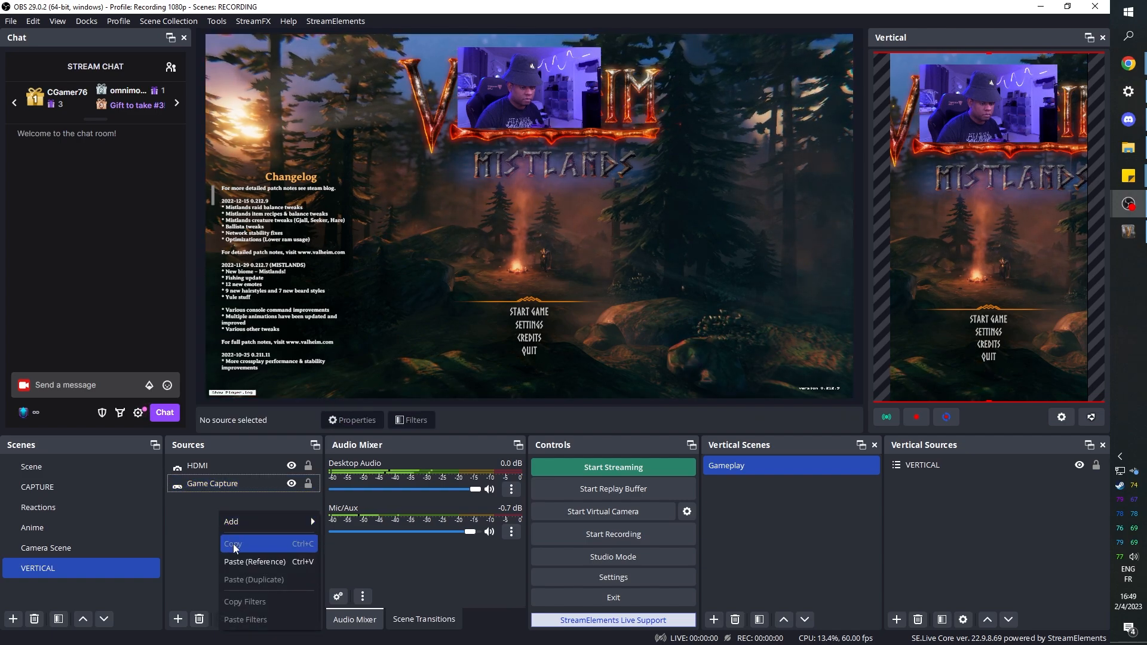
left_click(241, 560)
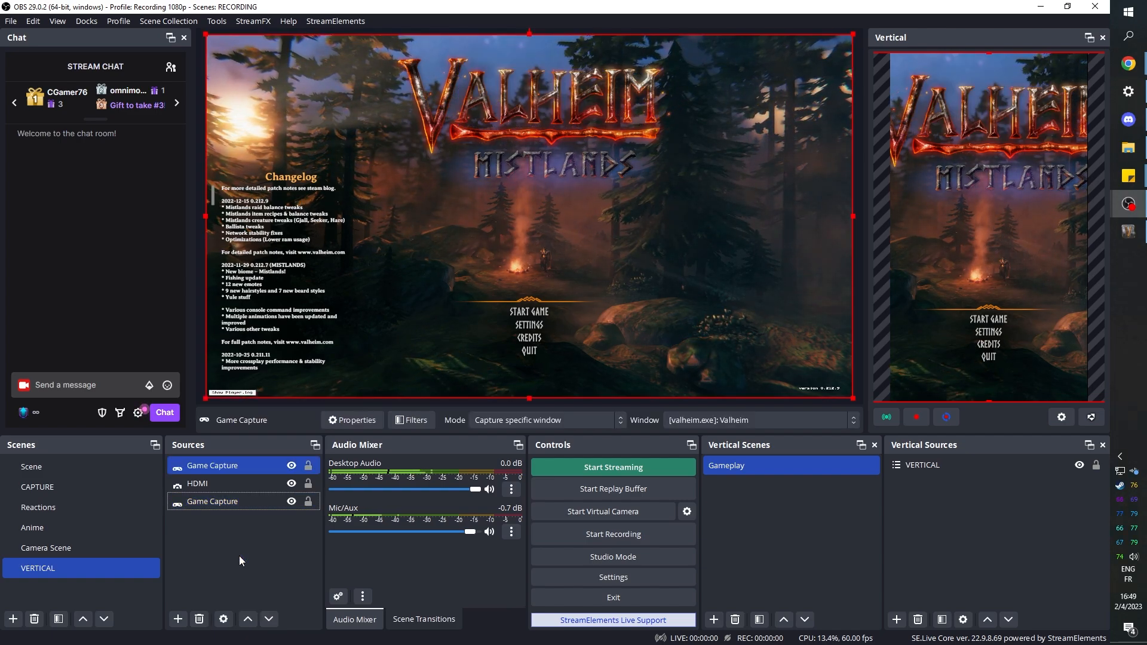
left_click_drag(215, 465, 217, 487)
left_click(223, 540)
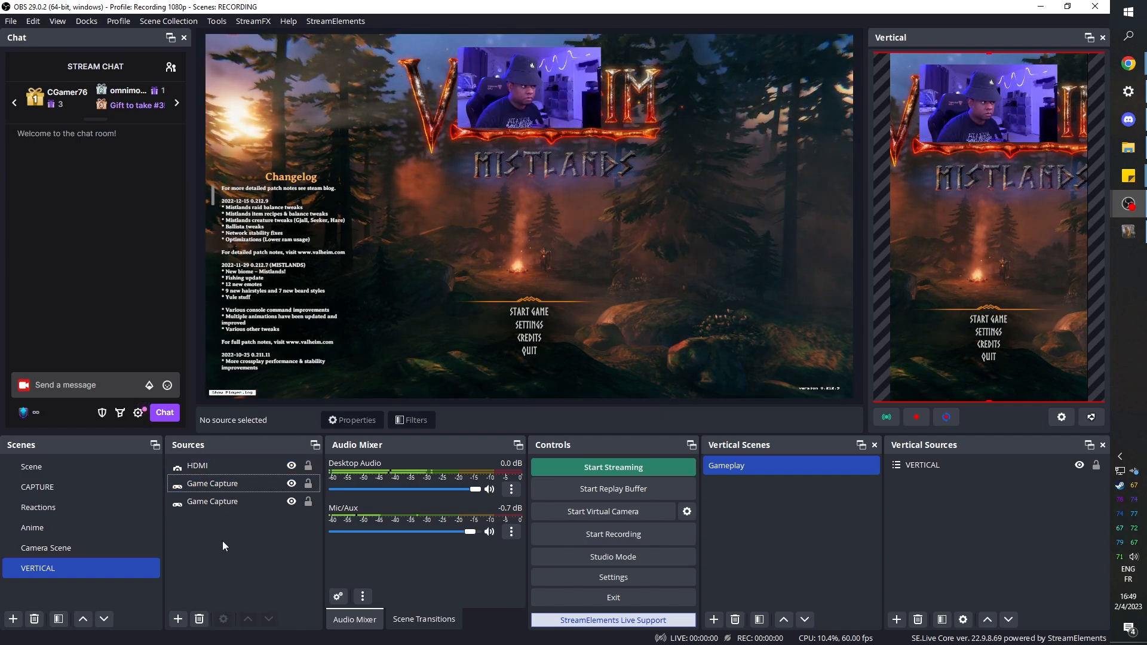
- Shrink the upper Game Capture source and centre it horizontally below the camera, over the full-size game image
left_click(225, 485)
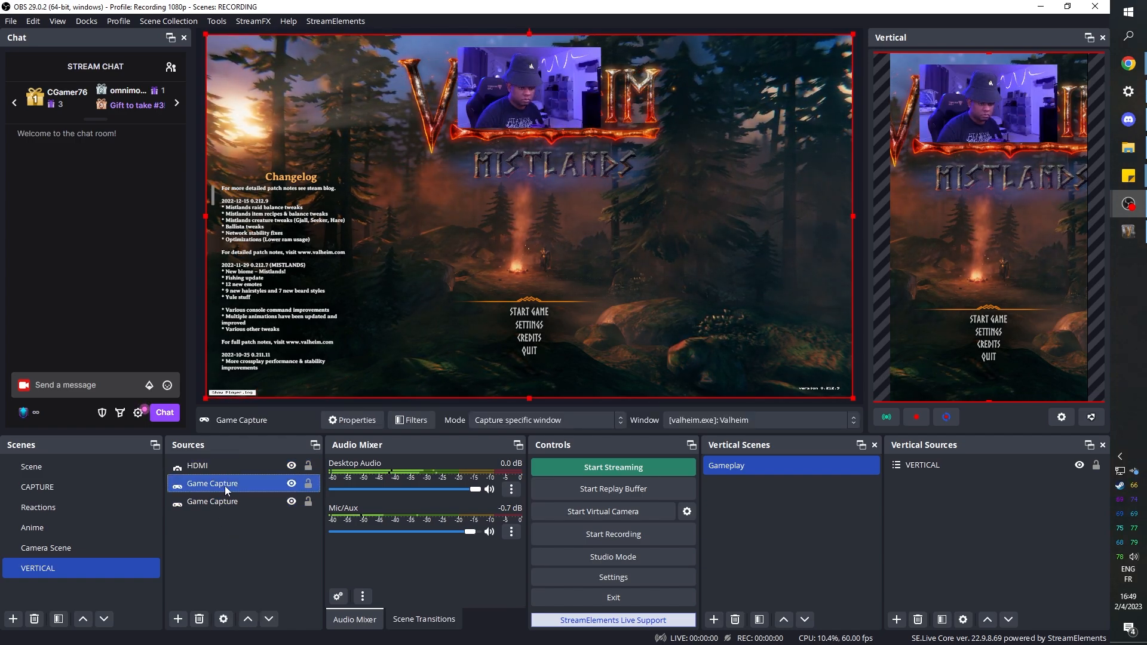
left_click_drag(200, 402, 607, 275)
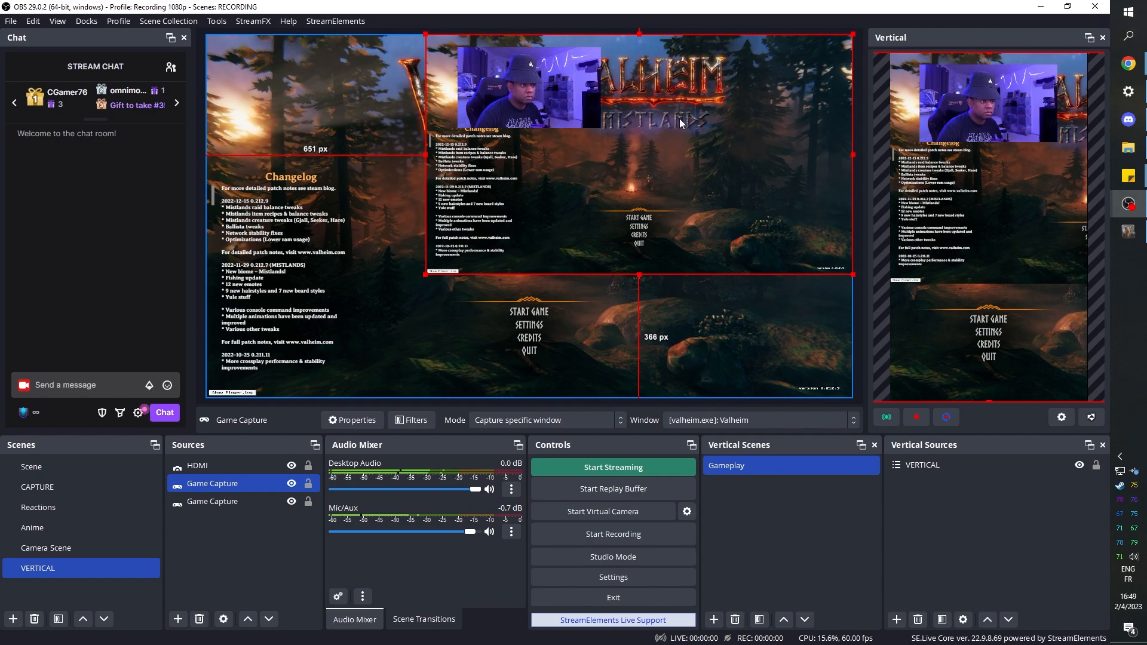
left_click_drag(731, 120, 619, 196)
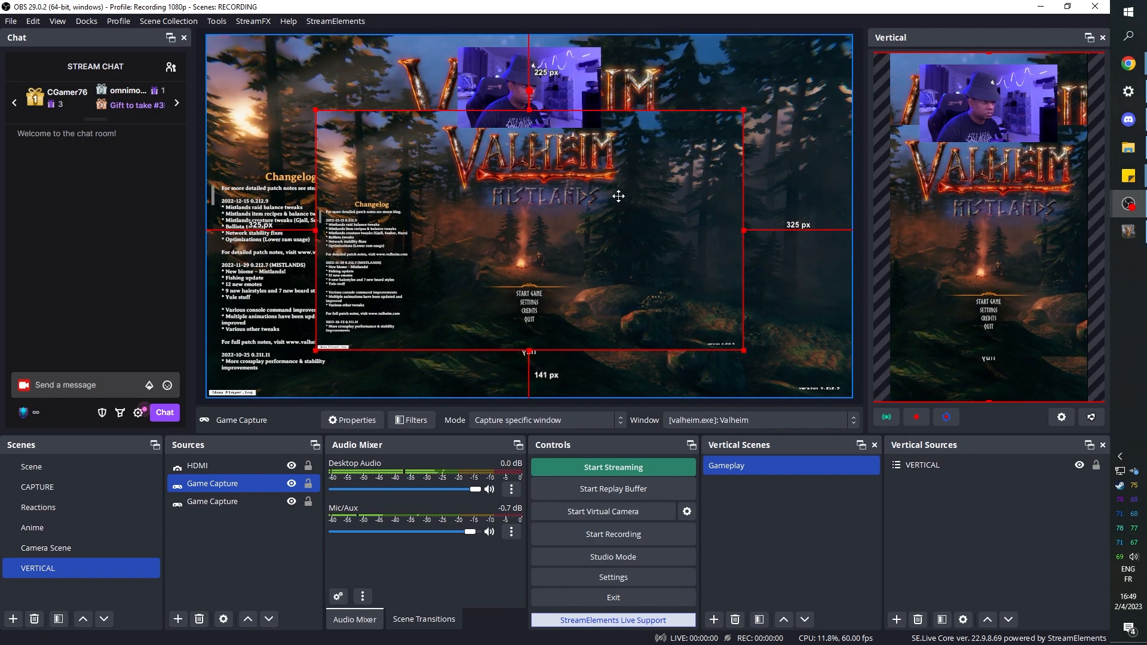
- Group the lower, full-size Game Capture source and name the group "blurry back"
right_click(212, 505)
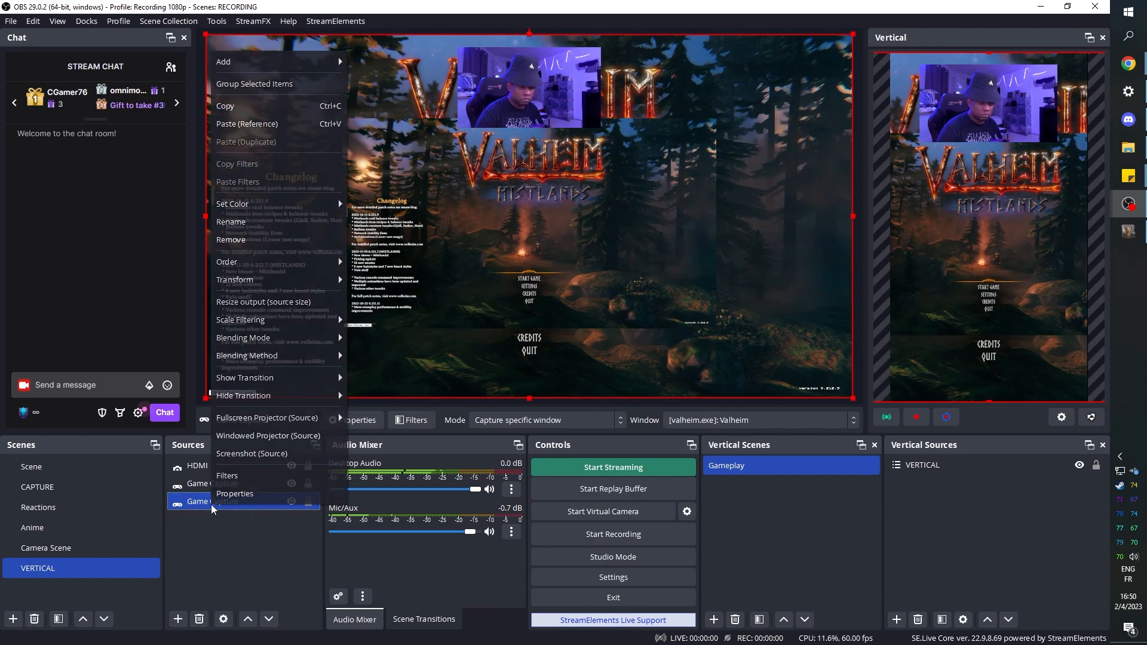
left_click(257, 84)
type("blur")
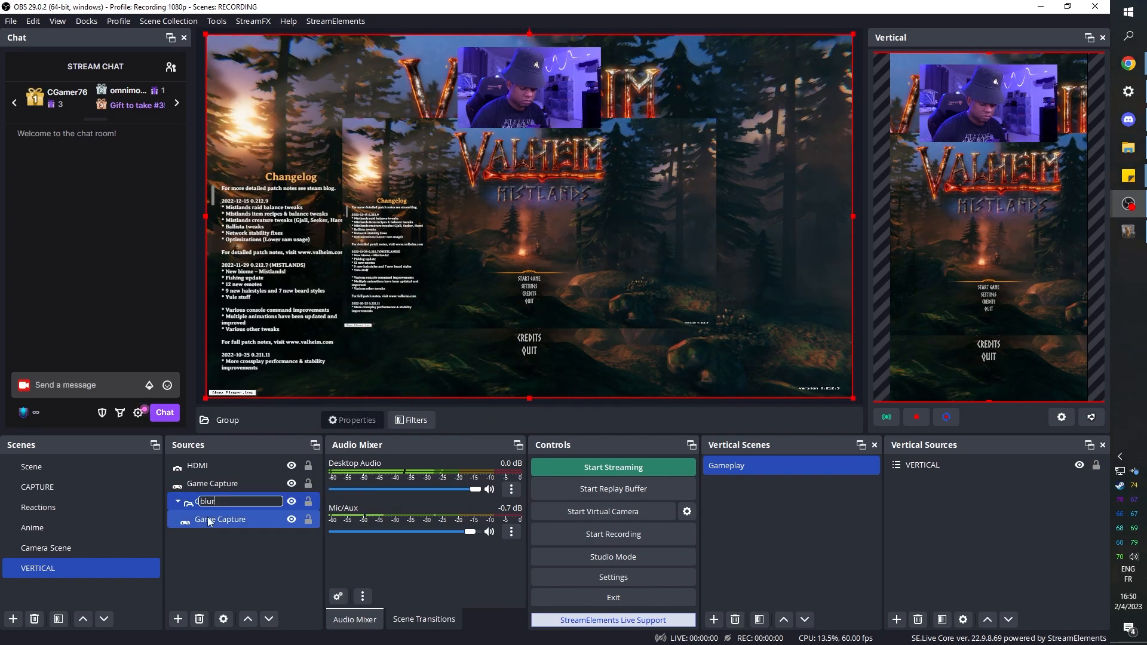
type("ry back")
key("Return")
- Add a Blur filter to the blurry back group and set its size to 10
right_click(207, 503)
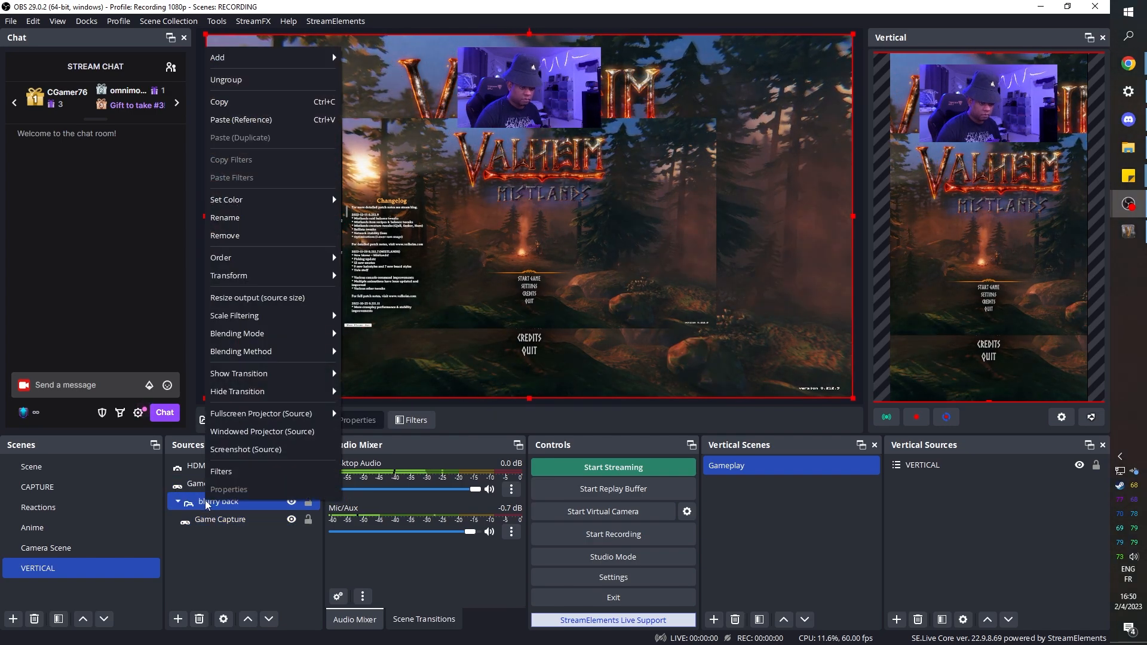
left_click(221, 471)
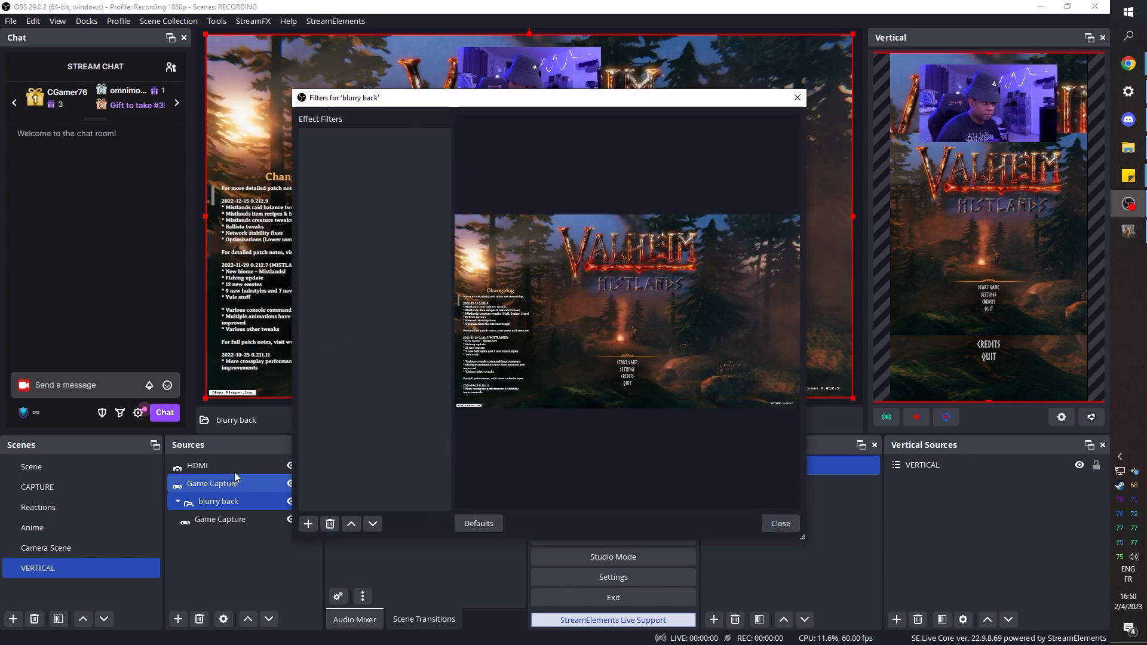
left_click(308, 524)
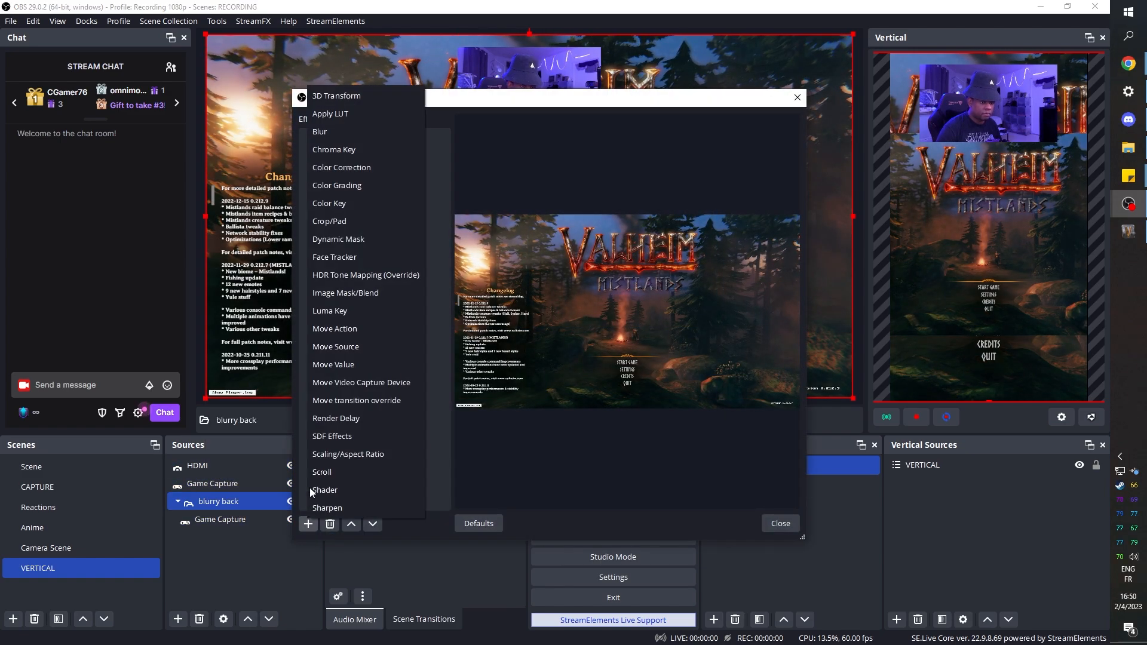
left_click(331, 133)
left_click(519, 335)
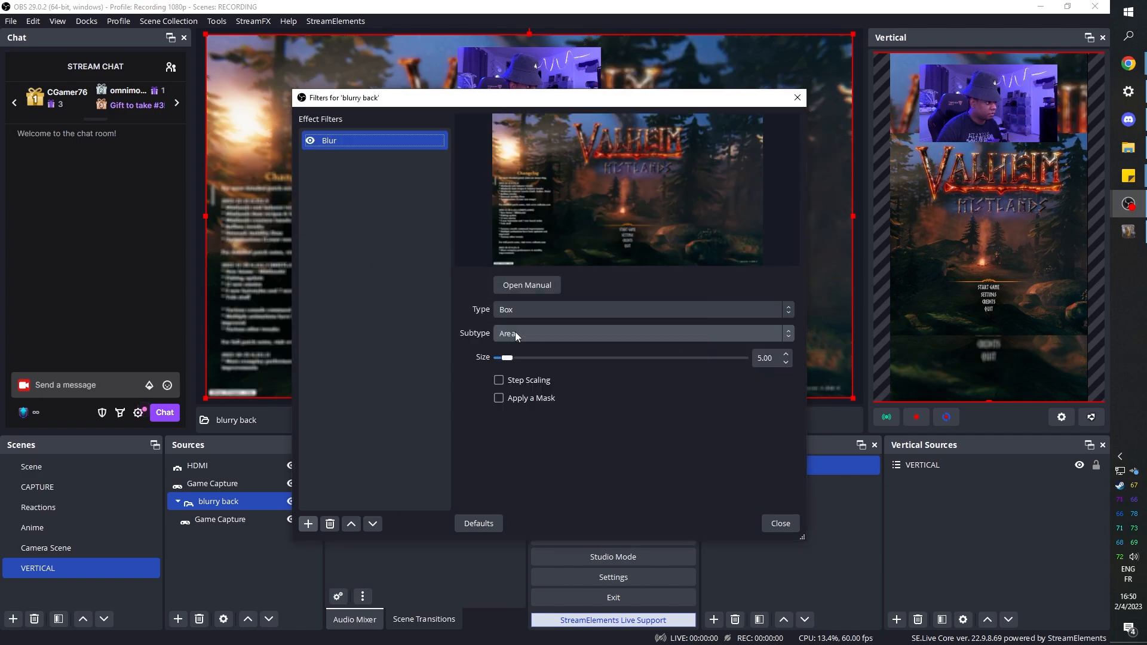
left_click_drag(511, 359, 517, 362)
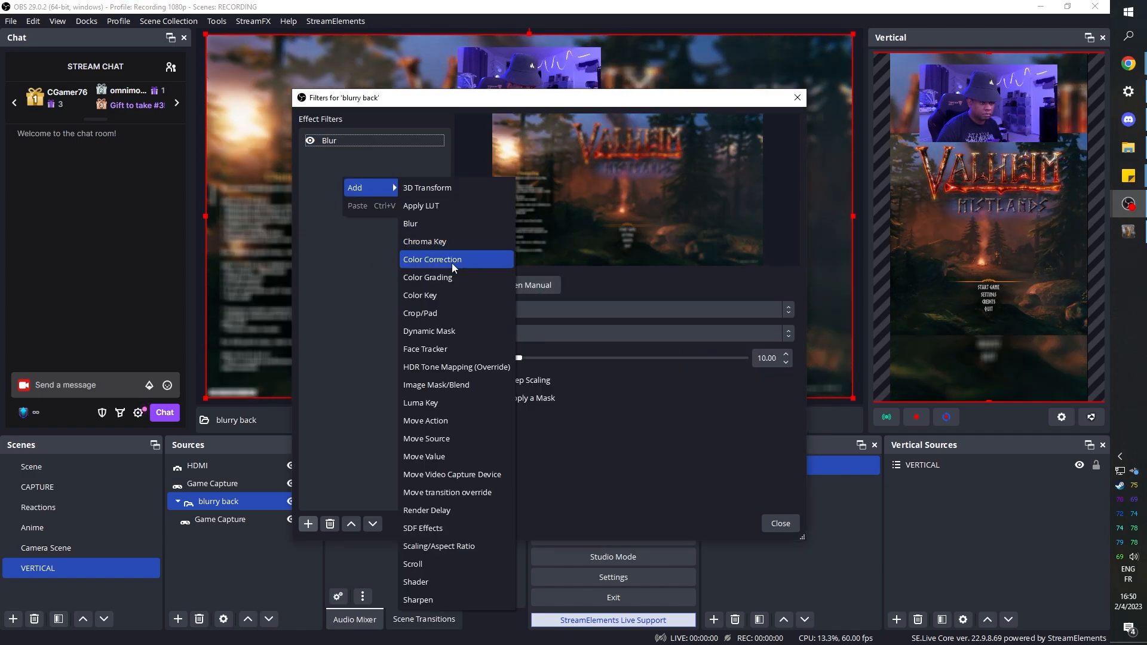
- Add a Color Correction filter to the blurry back group and reduce its opacity to darken the background
left_click(451, 260)
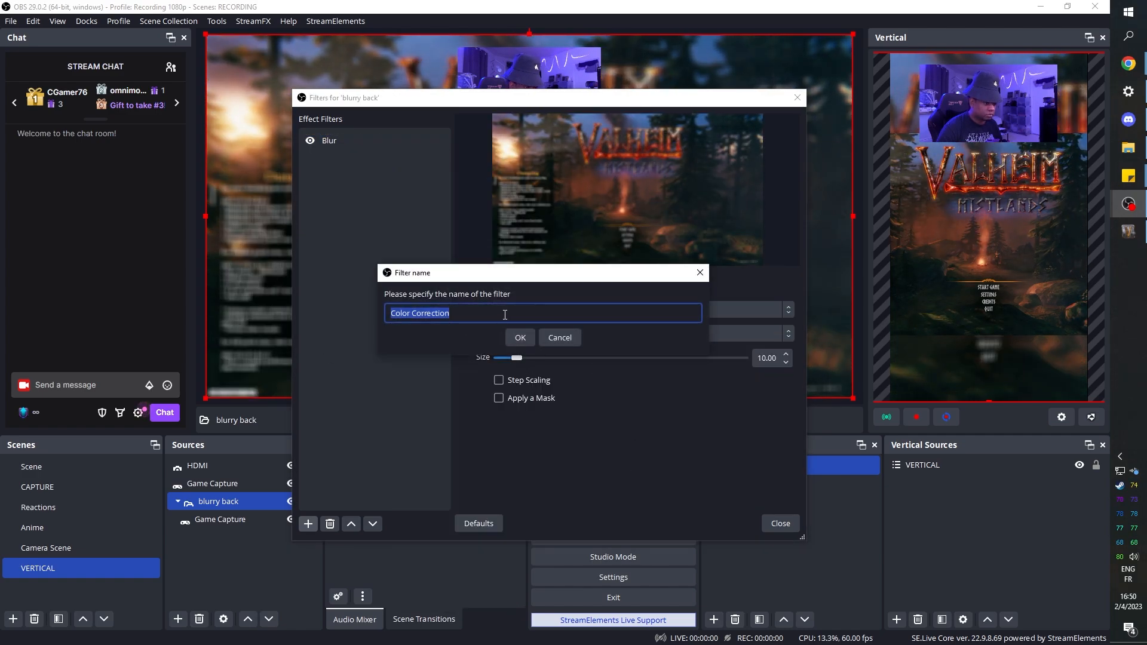
left_click(518, 337)
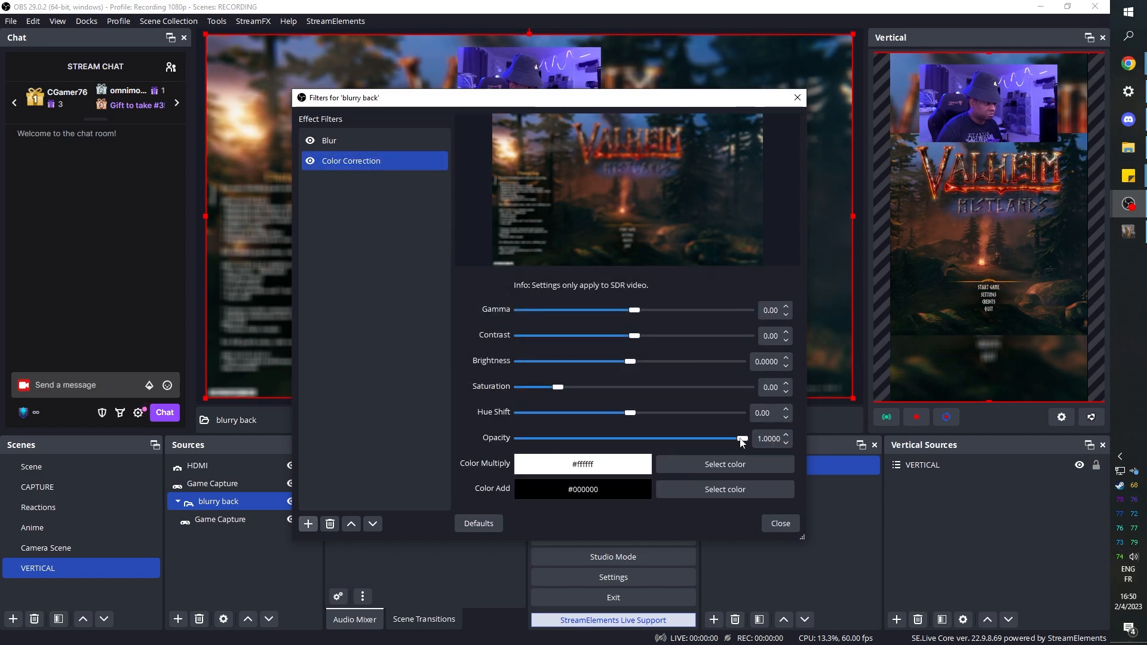
left_click_drag(741, 442, 605, 447)
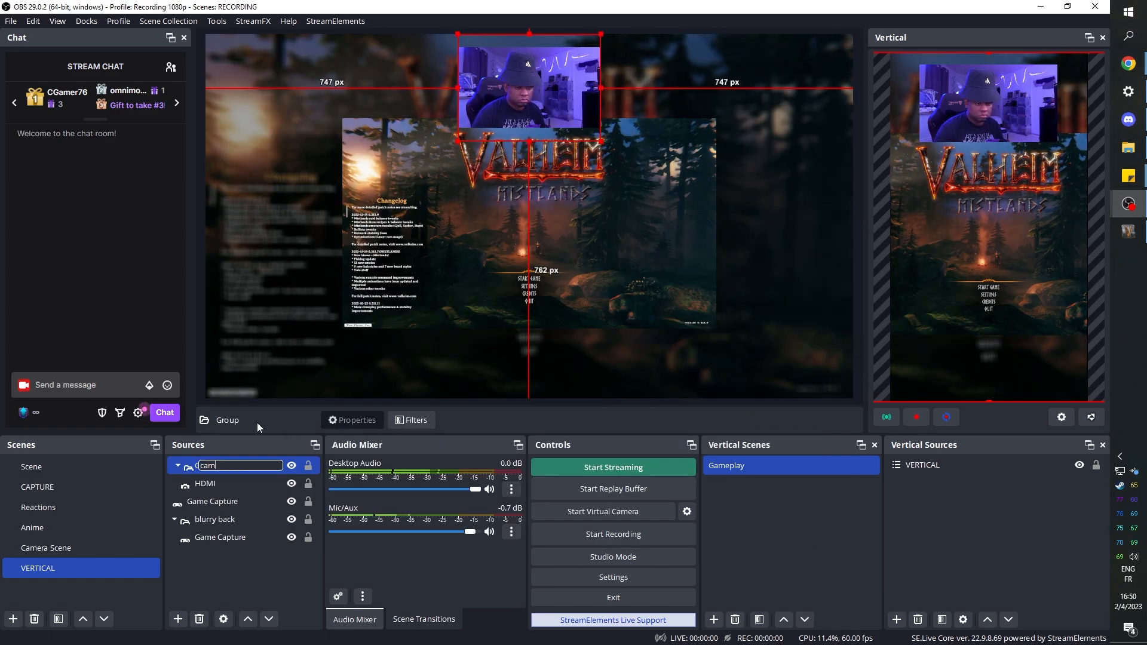
- Add an Image Mask/Blend filter to the cam group, keeping the default filter name
left_click(422, 420)
left_click(309, 526)
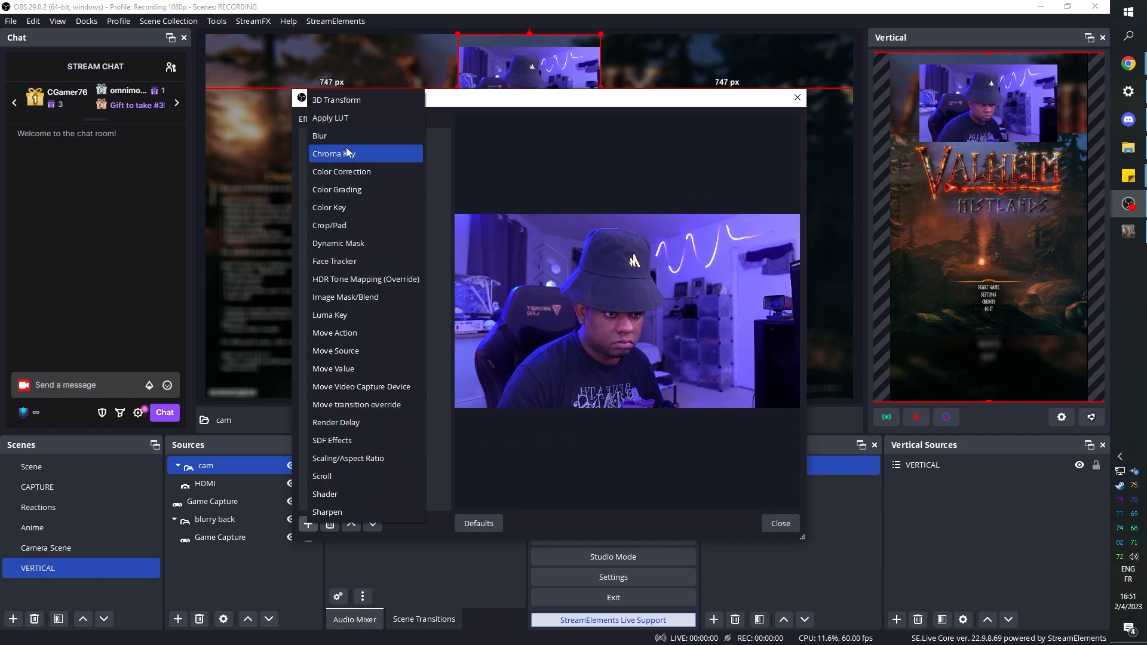
left_click(372, 297)
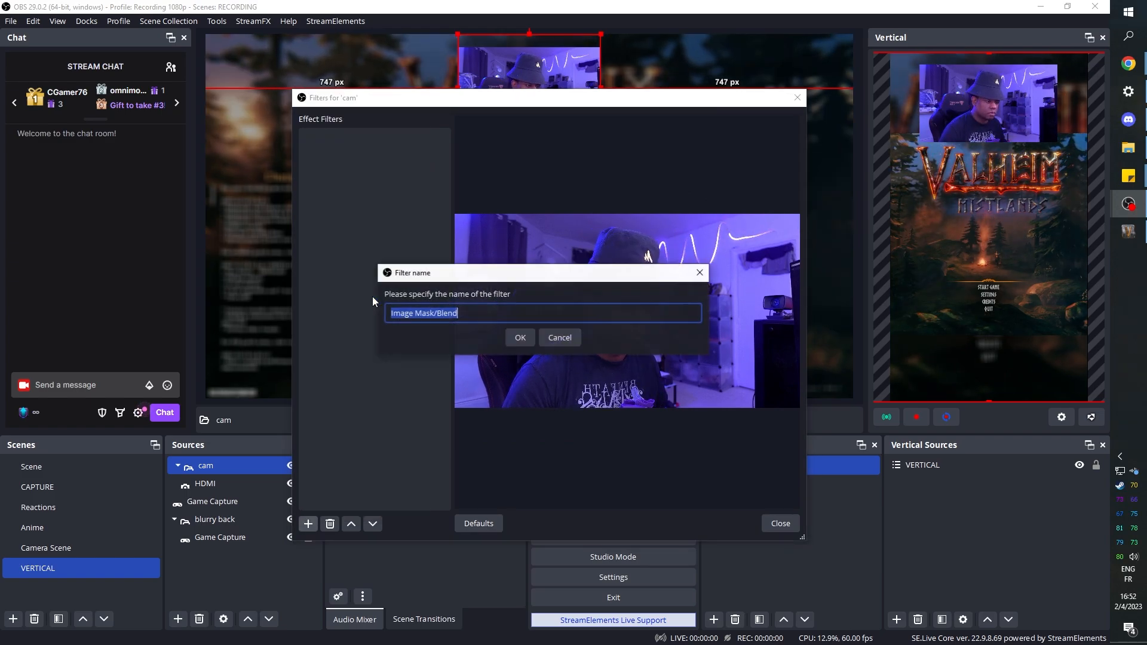
left_click(519, 337)
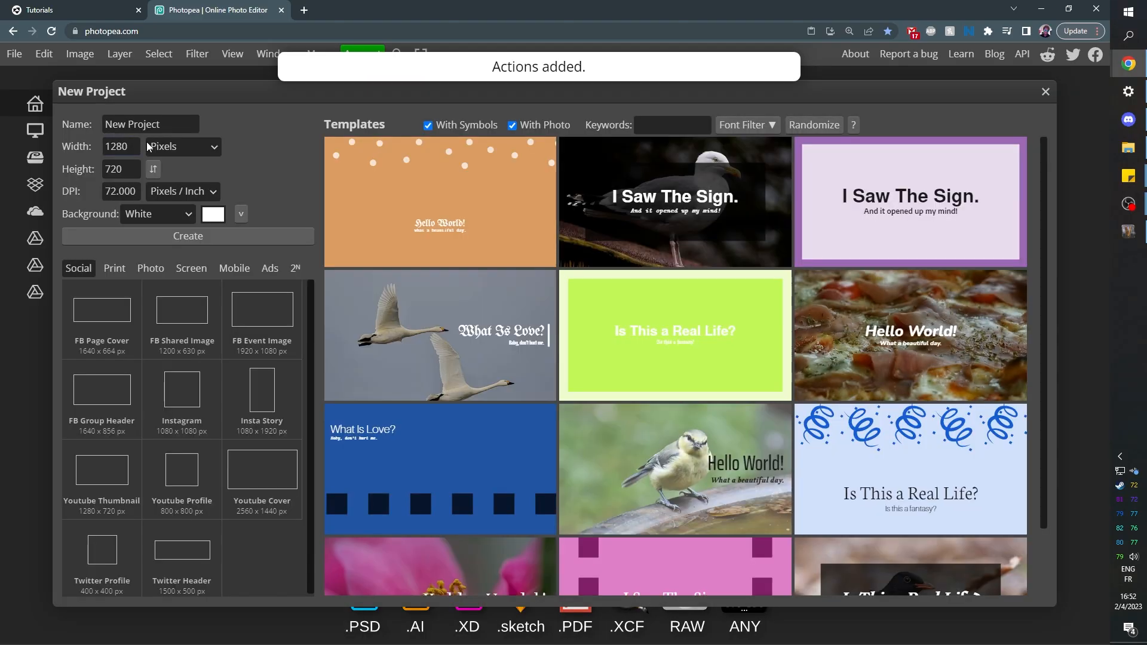
- Switch to Photopea, create a 1280 x 720 project and invert its white background to black
left_click(153, 239)
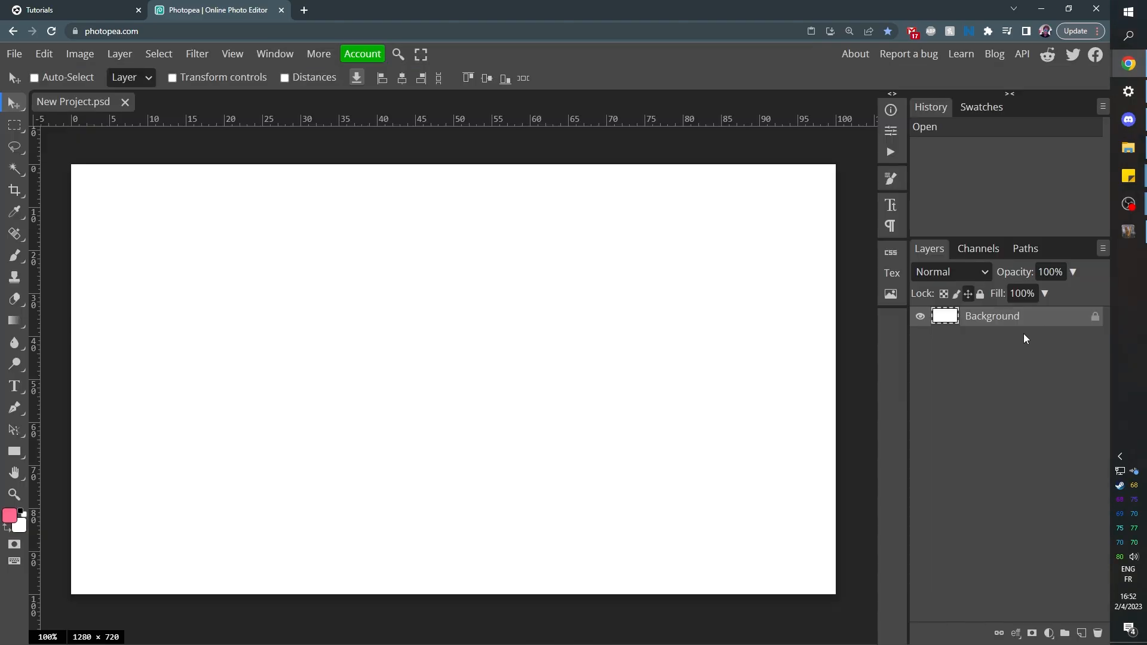
key("ctrl+i")
- Draw a white rounded rectangle over the full height of the black canvas and center it horizontally and vertically
key("u")
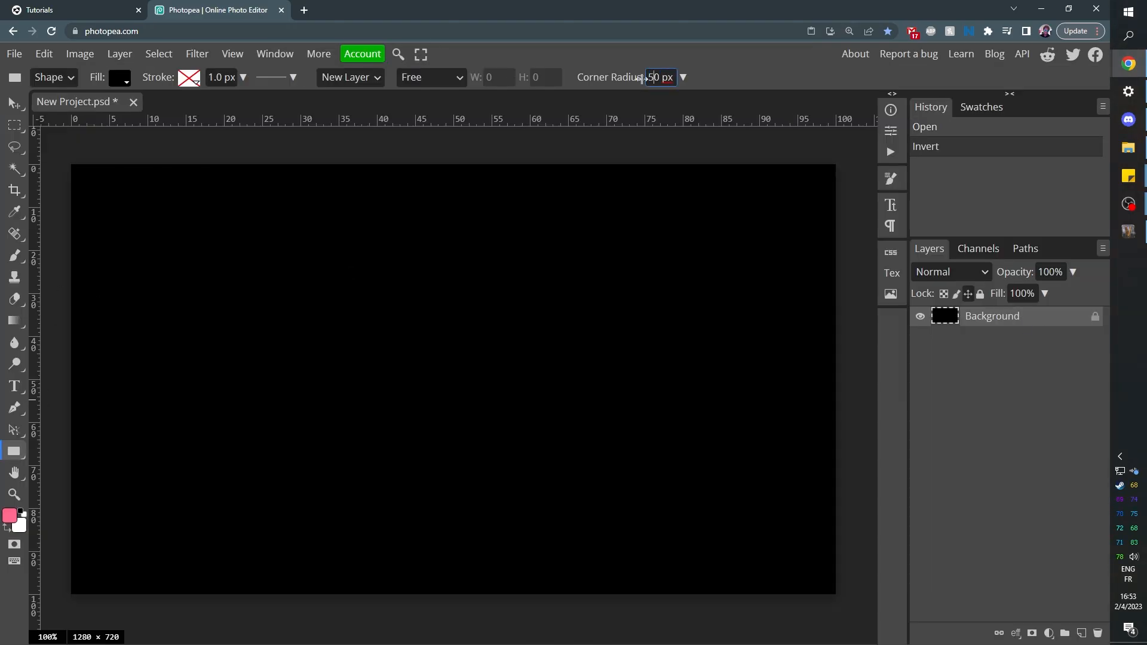
left_click_drag(256, 192, 672, 594)
key("v")
key("ctrl+a")
left_click(402, 78)
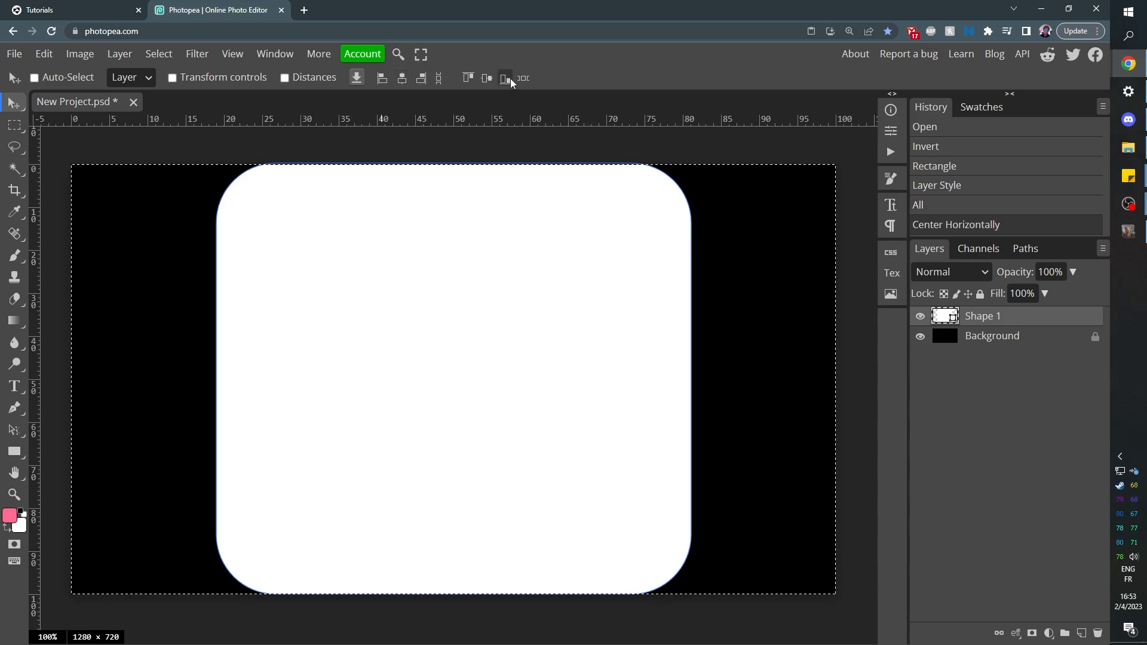
left_click(488, 77)
key("ctrl+d")
- Export the image as a PNG named mask into a new "Aitum vertical" folder inside the Streaming folder
left_click(14, 54)
left_click(180, 244)
left_click(592, 318)
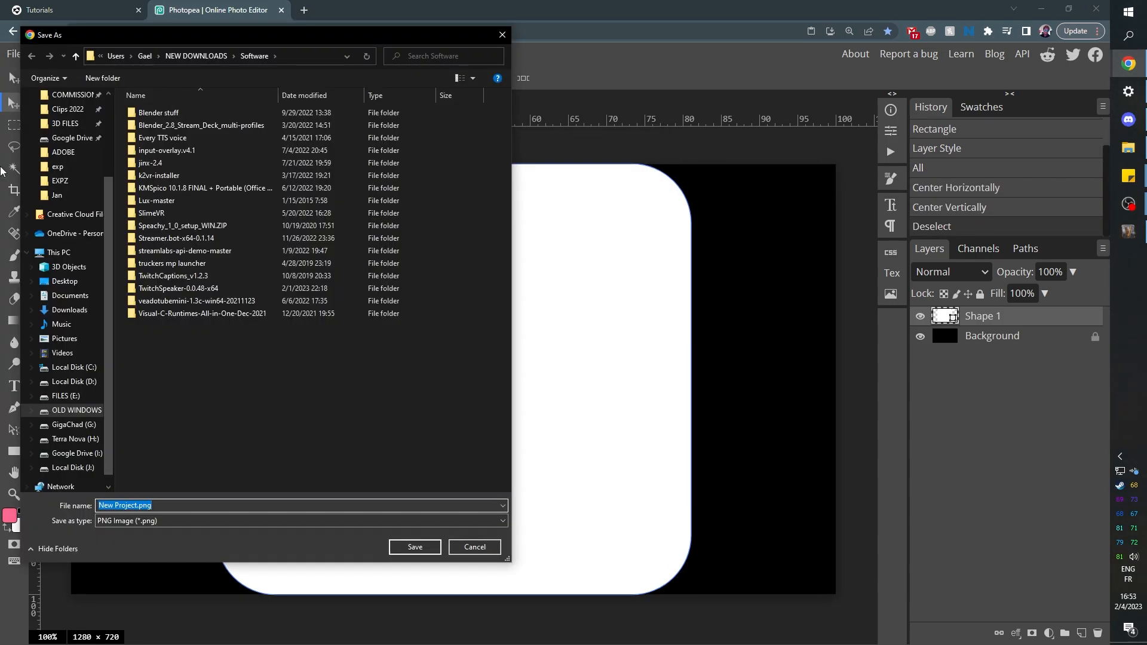
left_click(106, 80)
type("Aitum vertical")
key("Return")
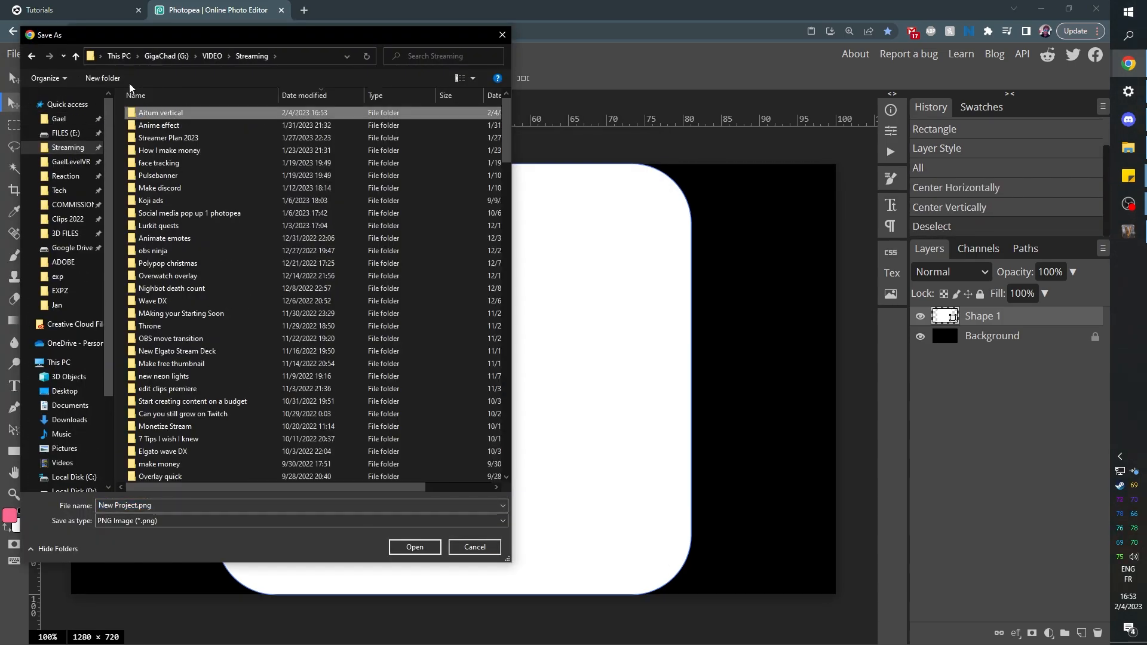
key("Return")
type("mask")
key("Return")
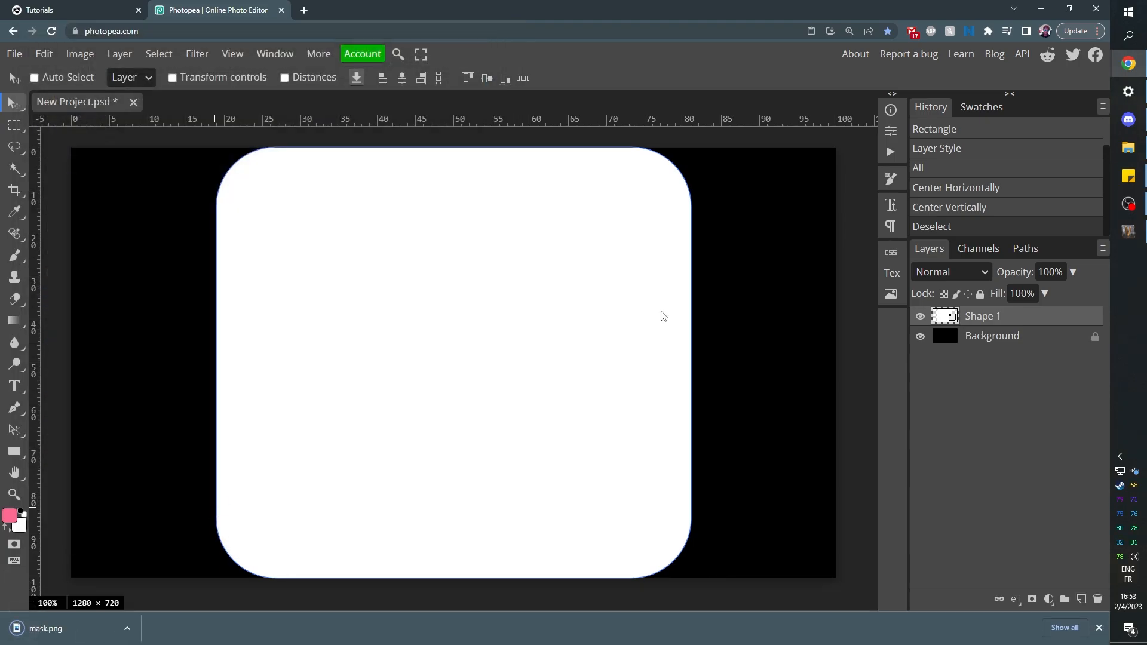
- Switch back to OBS, load mask.png as the cam group's mask image without stretching it, and close the filters
left_click(1129, 204)
left_click(1059, 277)
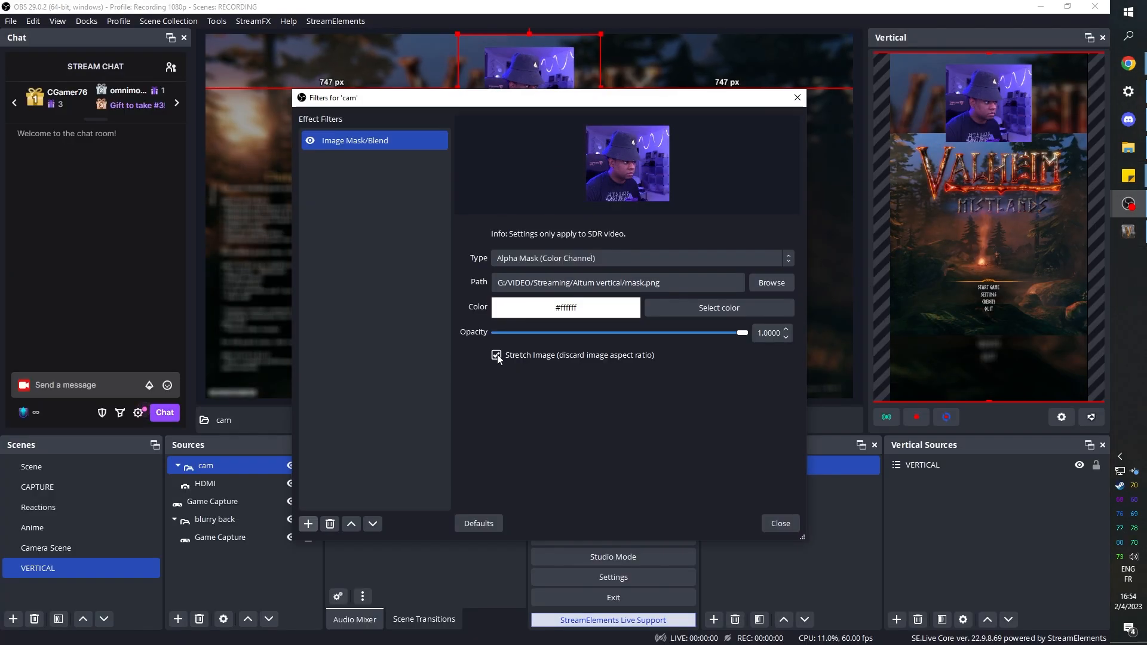
left_click(497, 356)
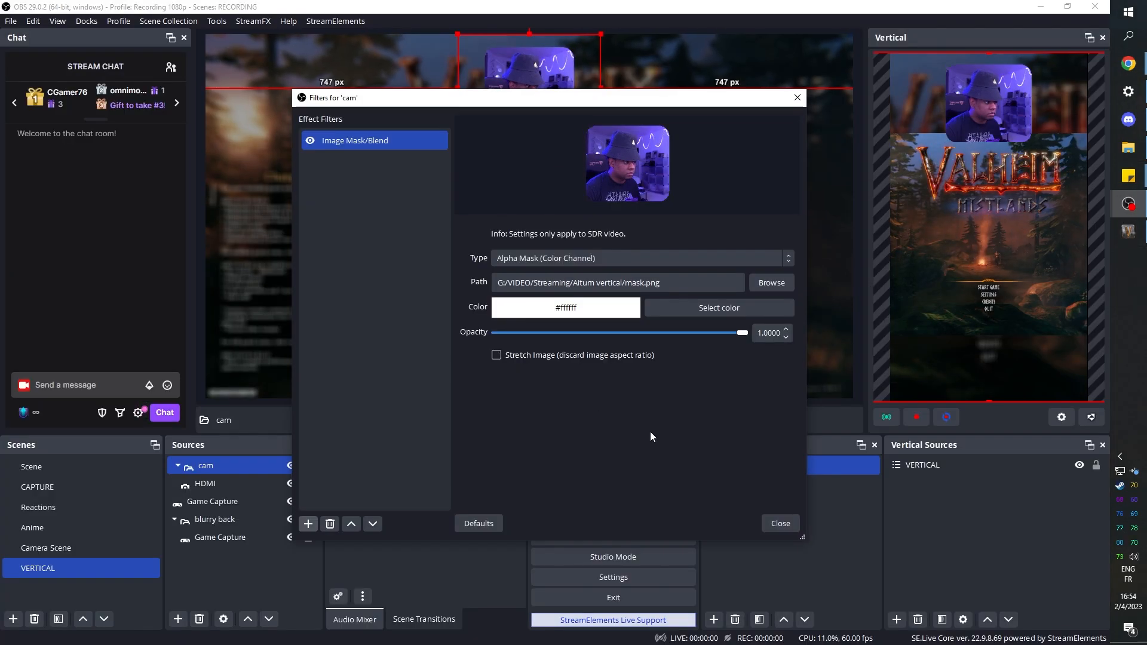
left_click(783, 524)
- Add an Image source named "logo" using name tag.png, shrink it and place it centered on the camera's lower edge
left_click(178, 619)
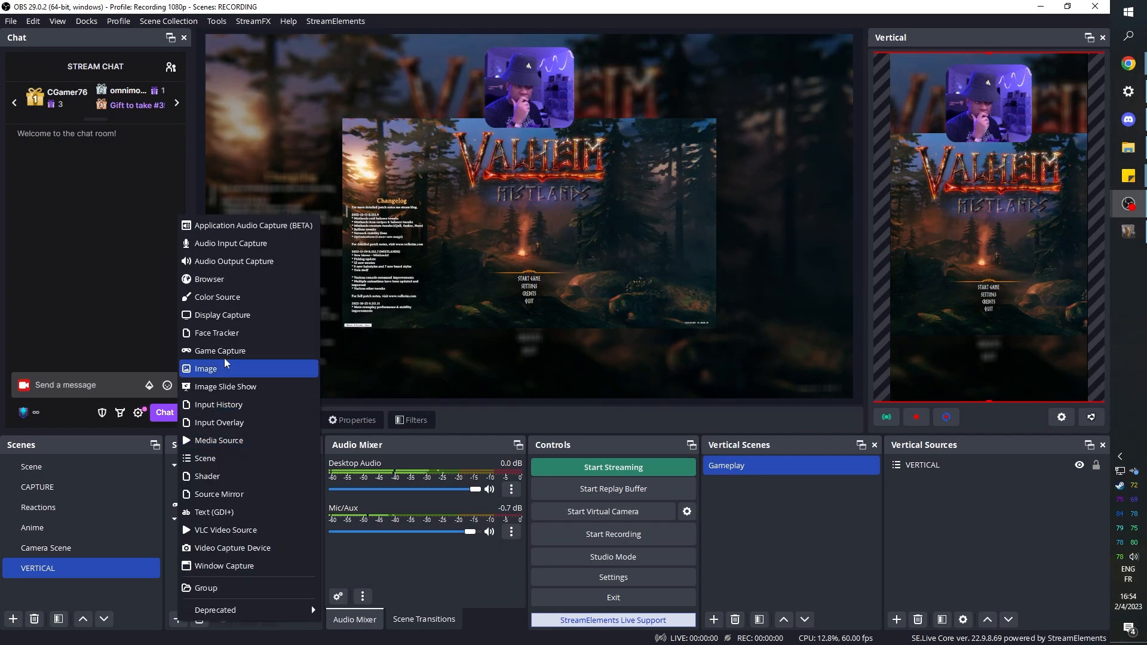
left_click(233, 370)
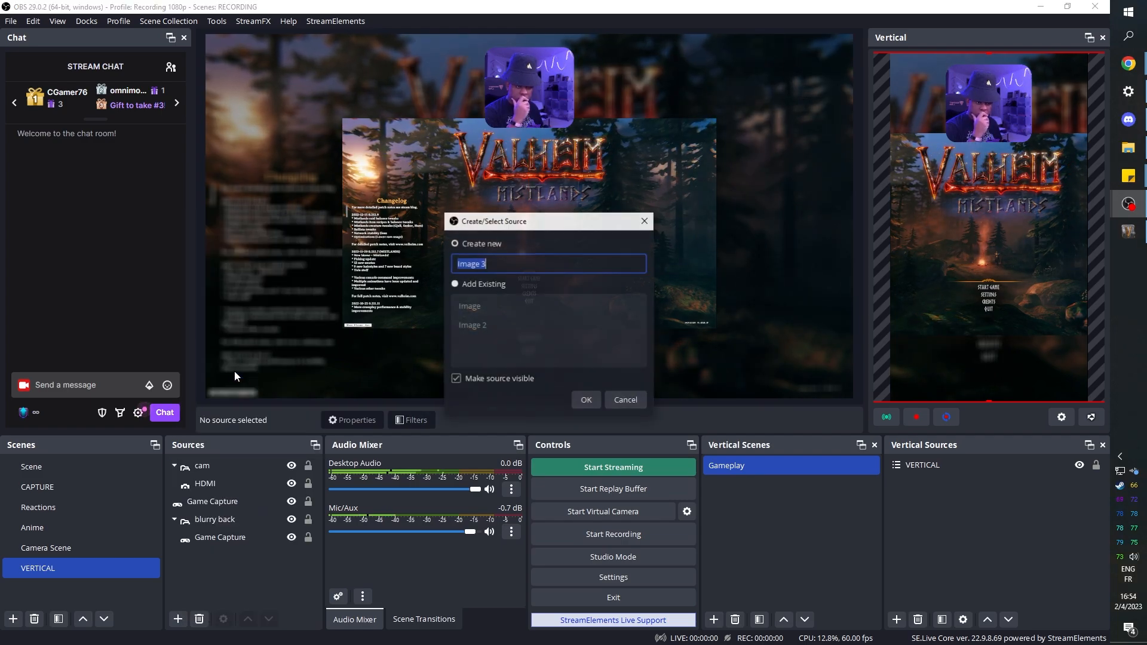
type("logo")
left_click(580, 400)
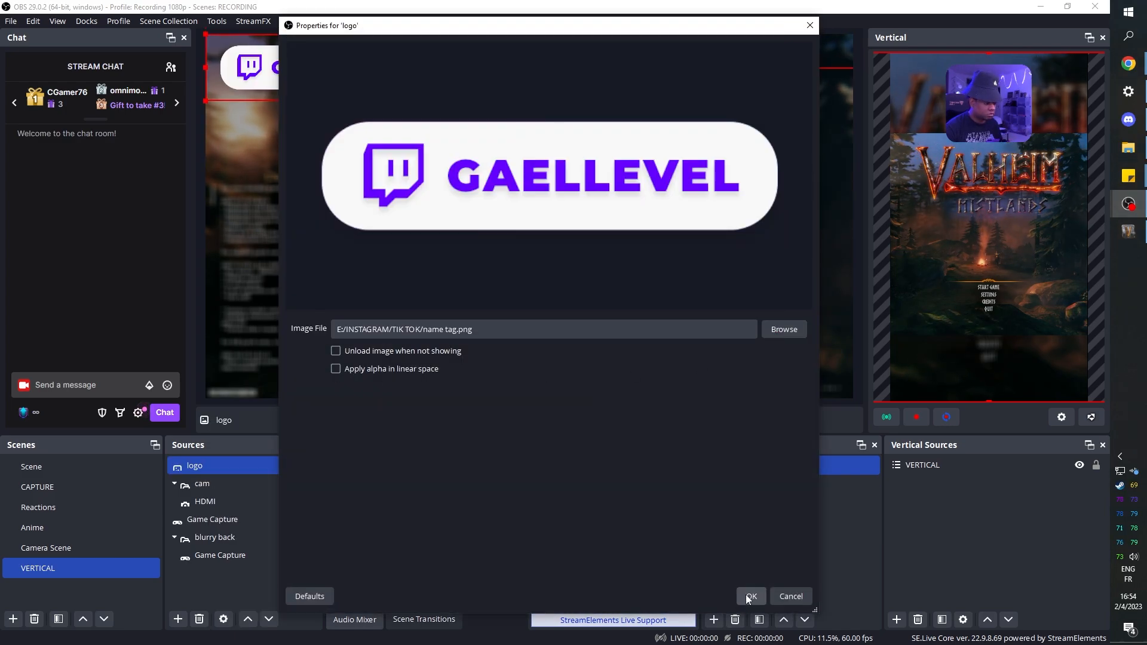
left_click(750, 597)
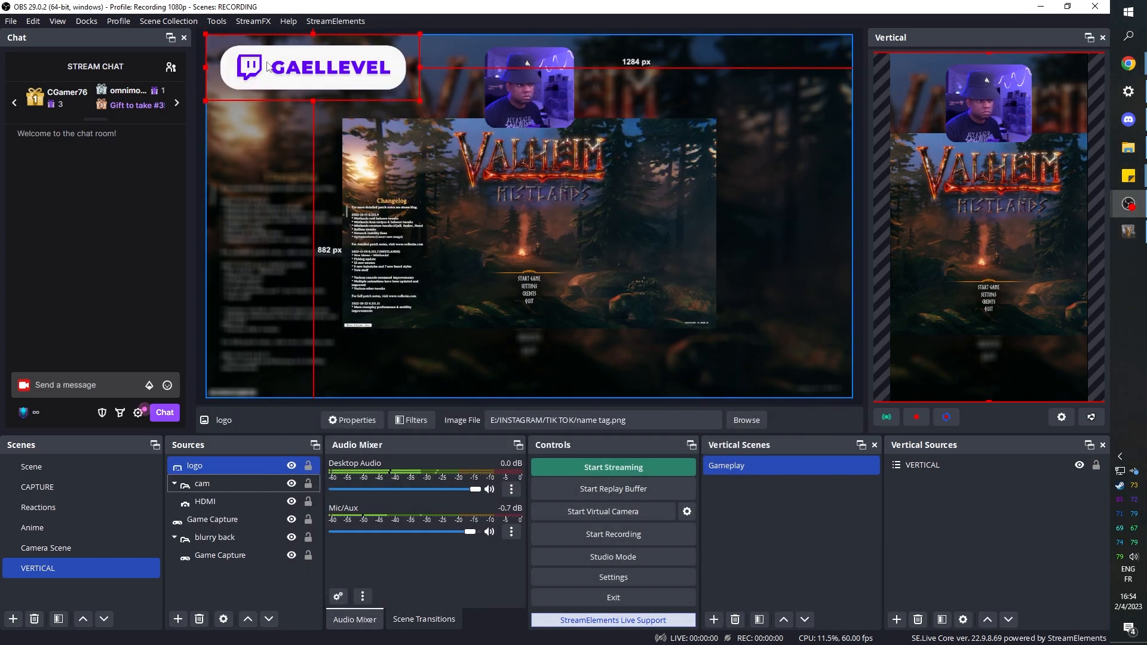
left_click_drag(267, 66, 495, 211)
left_click_drag(457, 336, 541, 126)
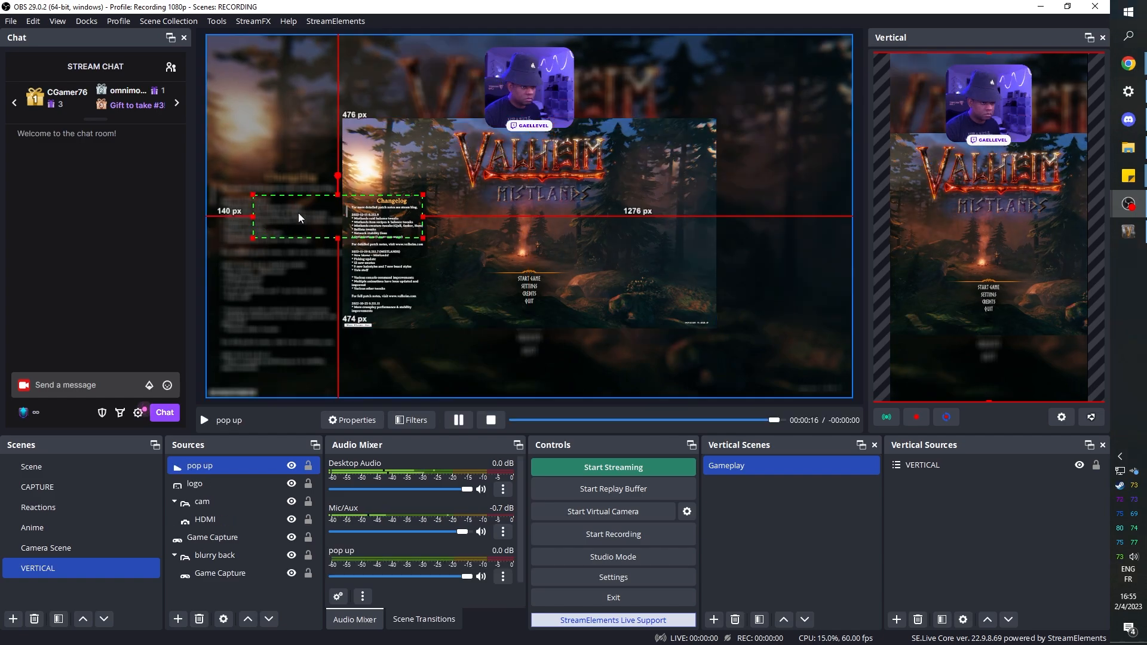
- Move the pop up media source below the gameplay capture, shrink it and center it horizontally
left_click_drag(301, 213, 498, 334)
left_click_drag(608, 319, 537, 353)
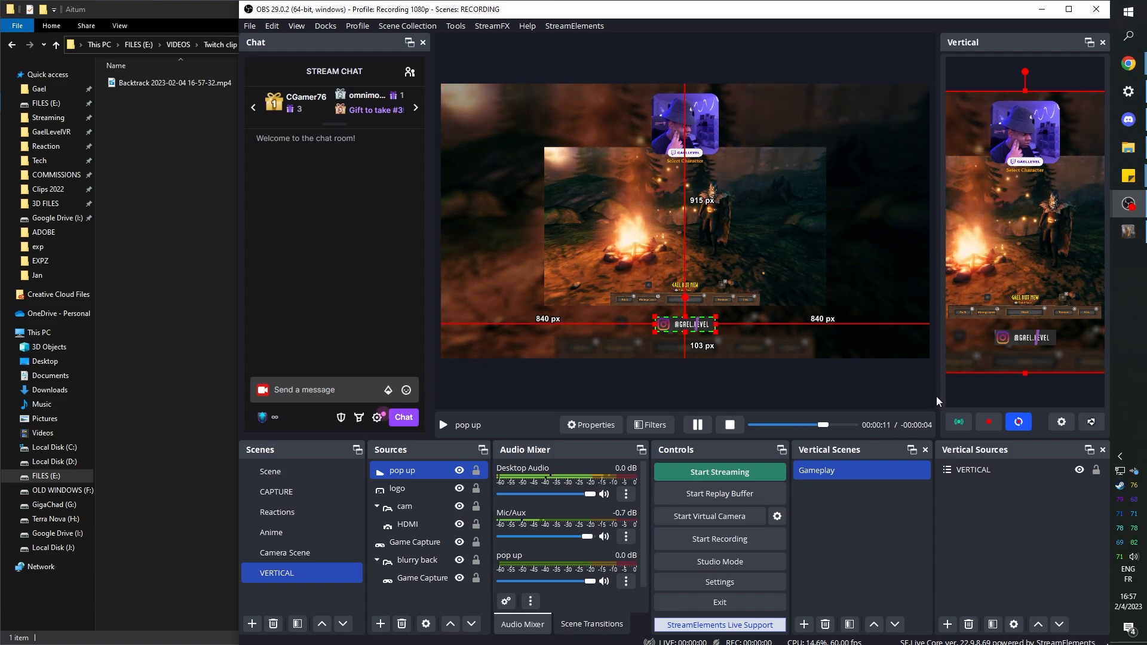
left_click_drag(938, 396, 817, 397)
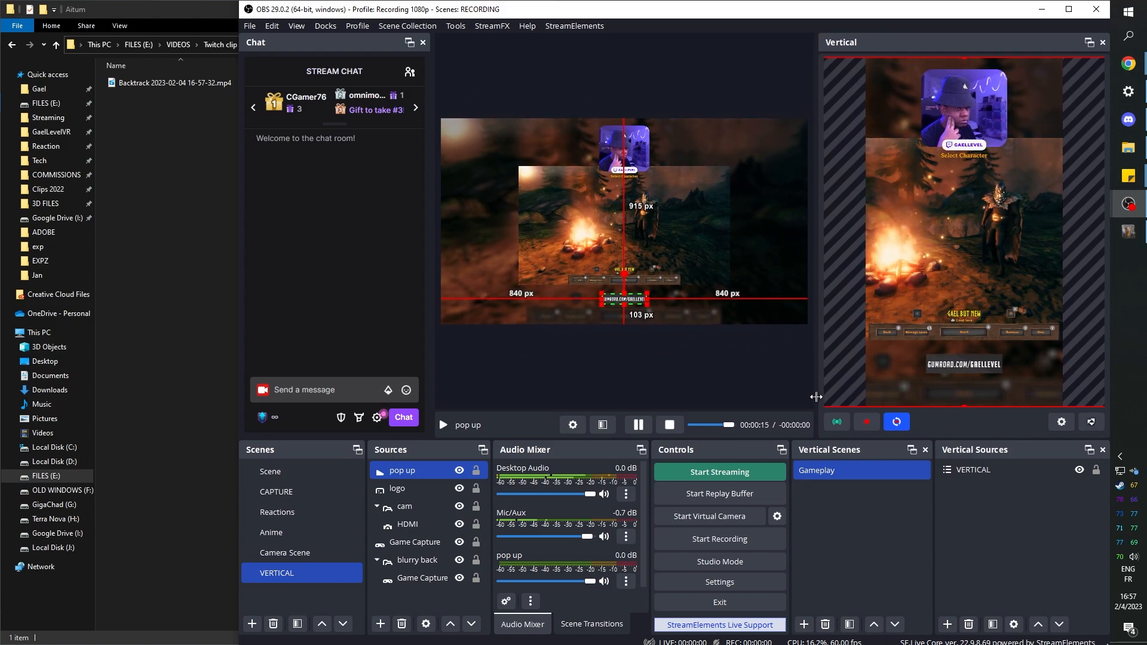
double_click(173, 85)
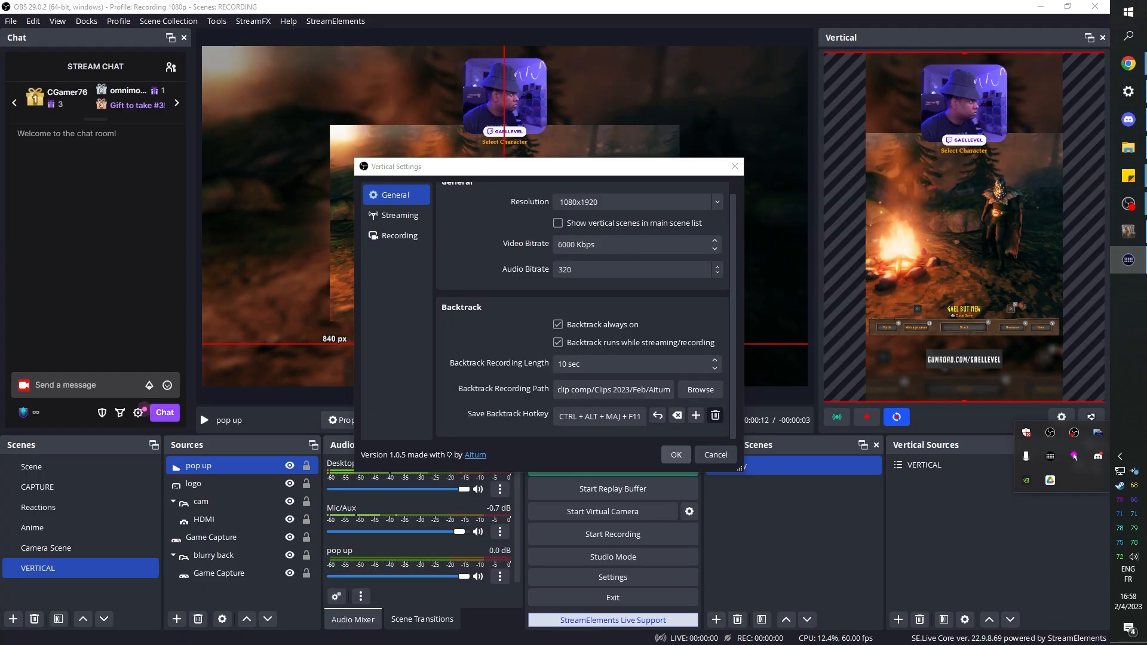
- Switch to Stream Deck, add a Hotkey action to a key and assign it Ctrl + Alt + Shift + F11
left_click_drag(688, 80, 407, 53)
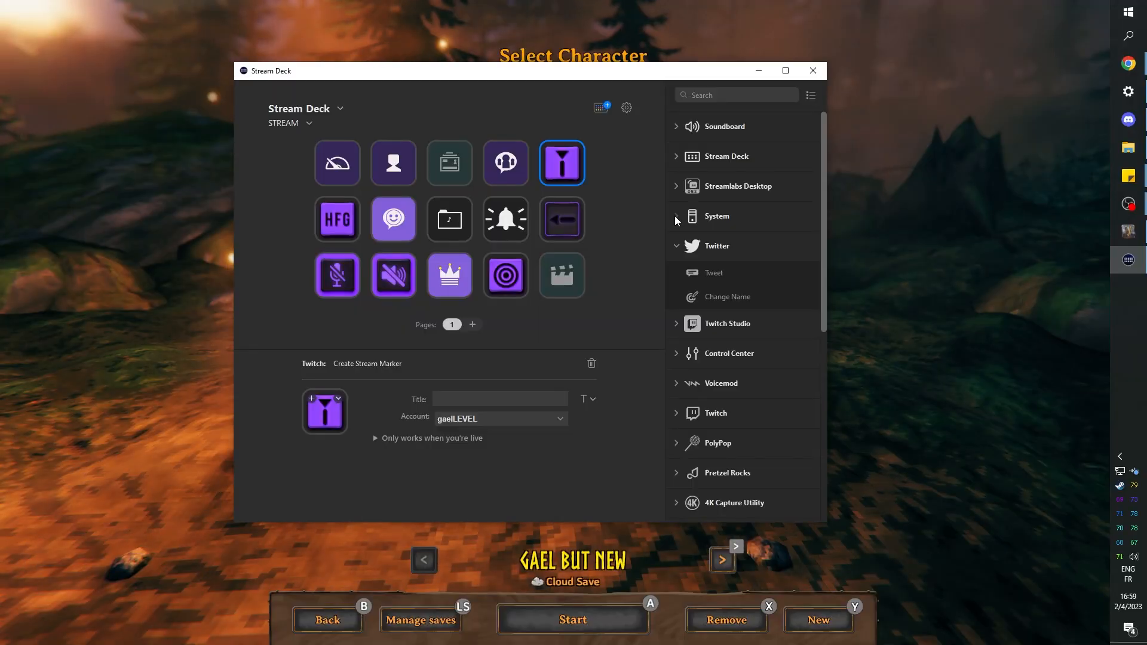
left_click(677, 216)
left_click_drag(705, 291, 565, 171)
left_click(479, 421)
key("ctrl+alt+shift+F11")
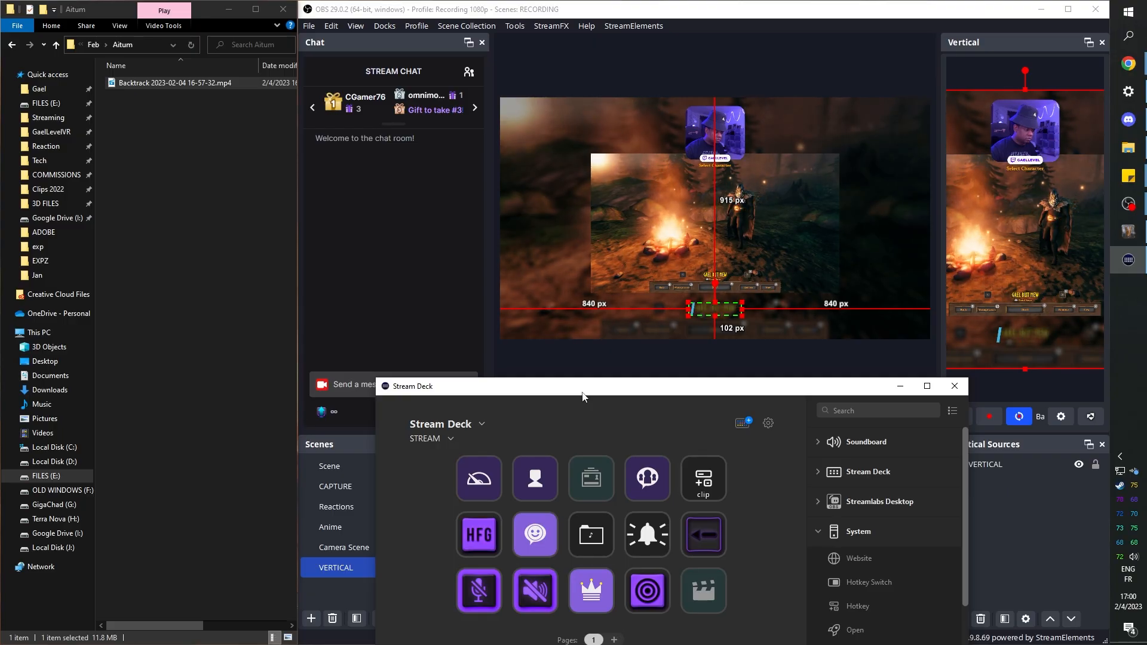
- Trigger the backtrack hotkey to save a new vertical clip and return to OBS in a maximized window
key("ctrl+alt+shift+F11")
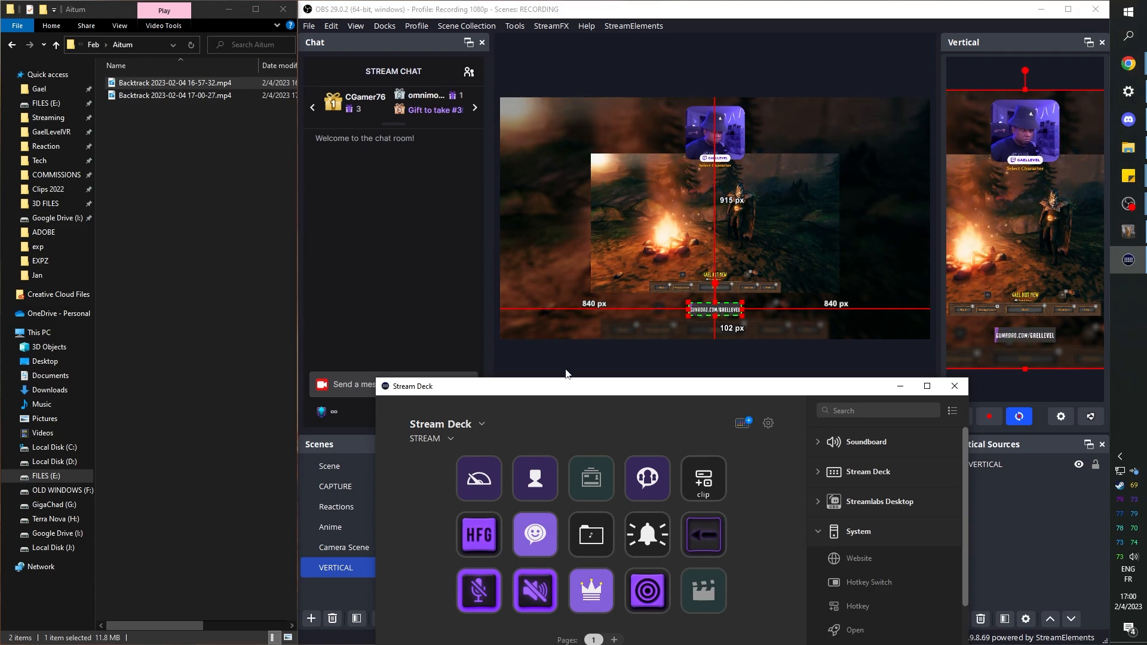
left_click(566, 370)
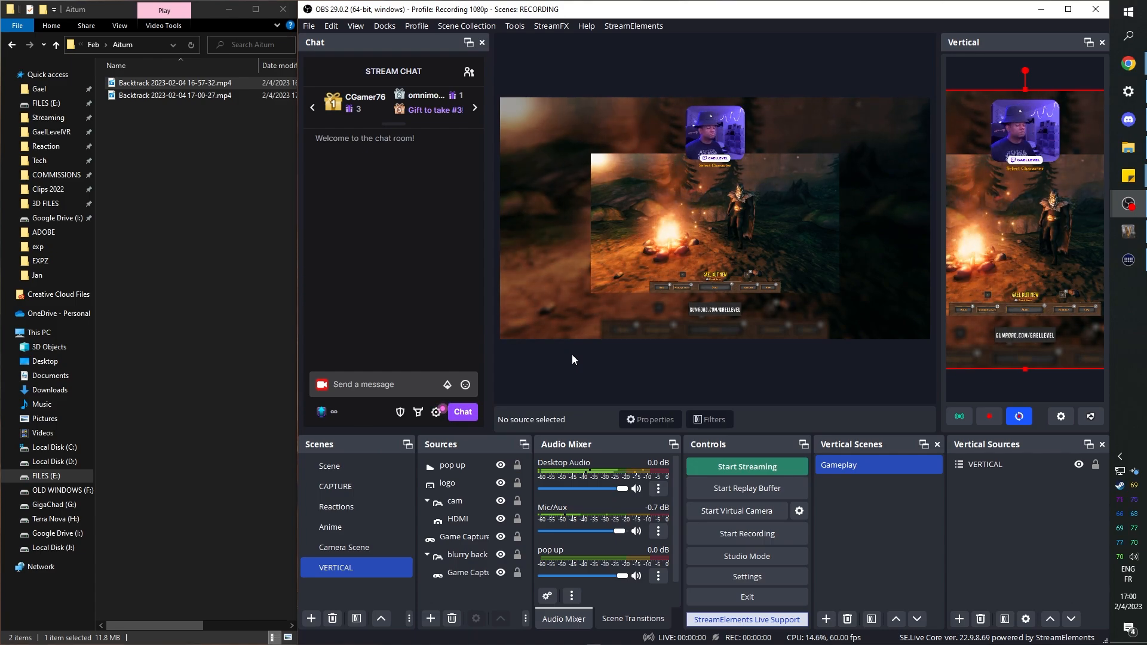
double_click(880, 20)
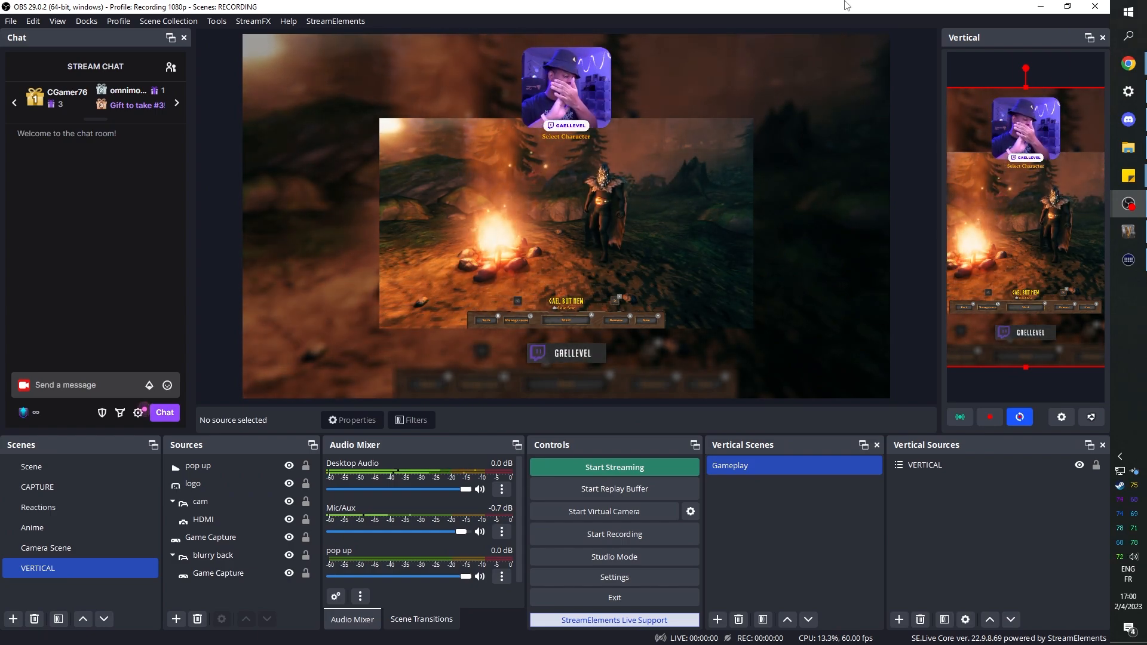
- Switch the main output from the VERTICAL scene to Camera Scene
right_click(80, 584)
left_click(52, 585)
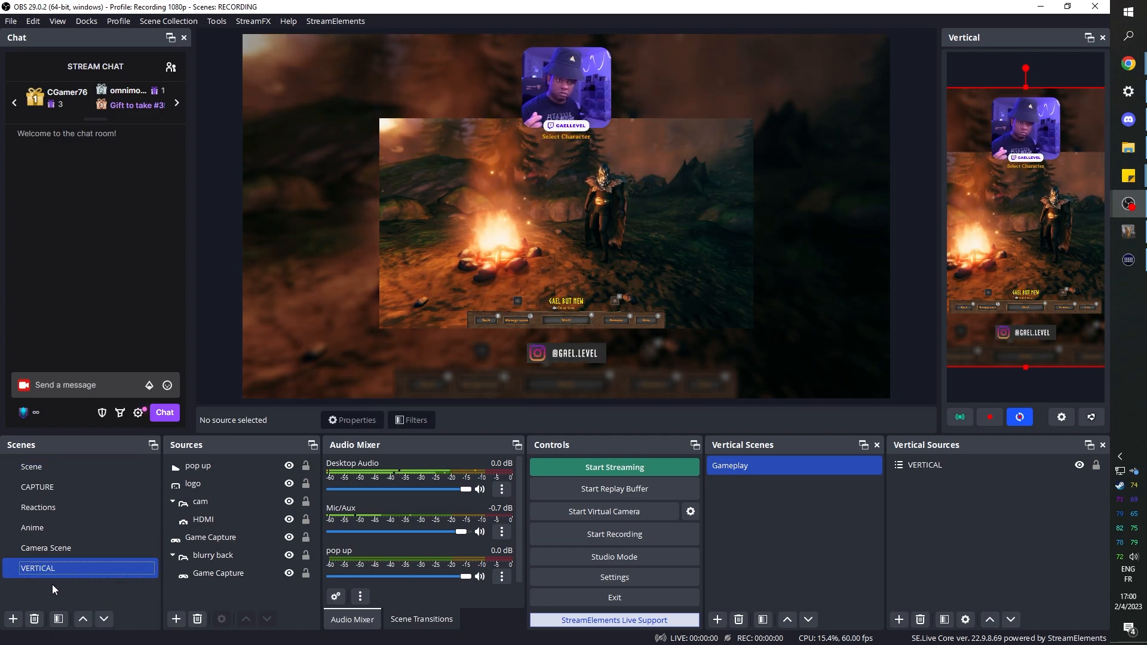
left_click(130, 553)
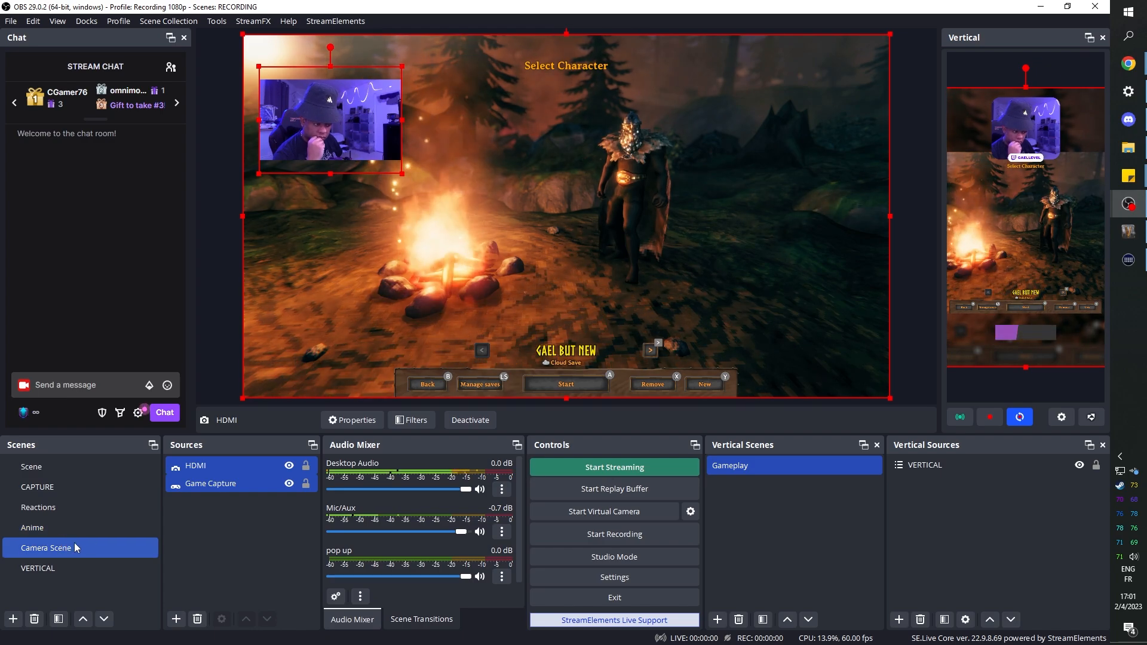
- Use Studio Mode to preview the VERTICAL scene and move its foreground Game Capture slightly upward, leaving Studio Mode when done
left_click(594, 563)
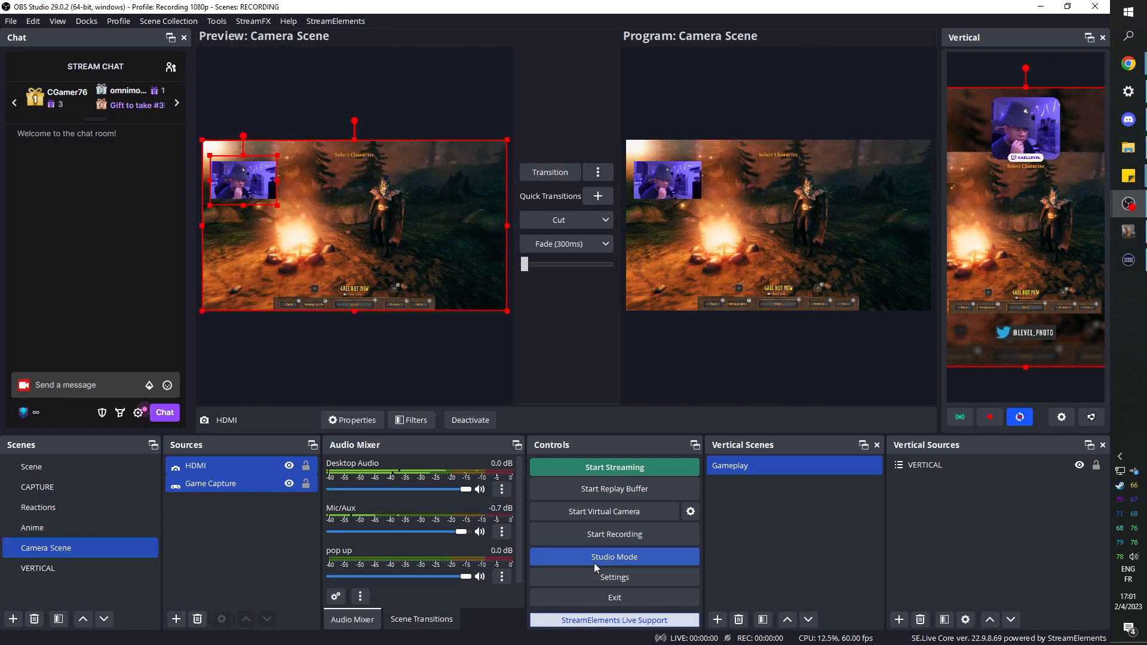
left_click(44, 571)
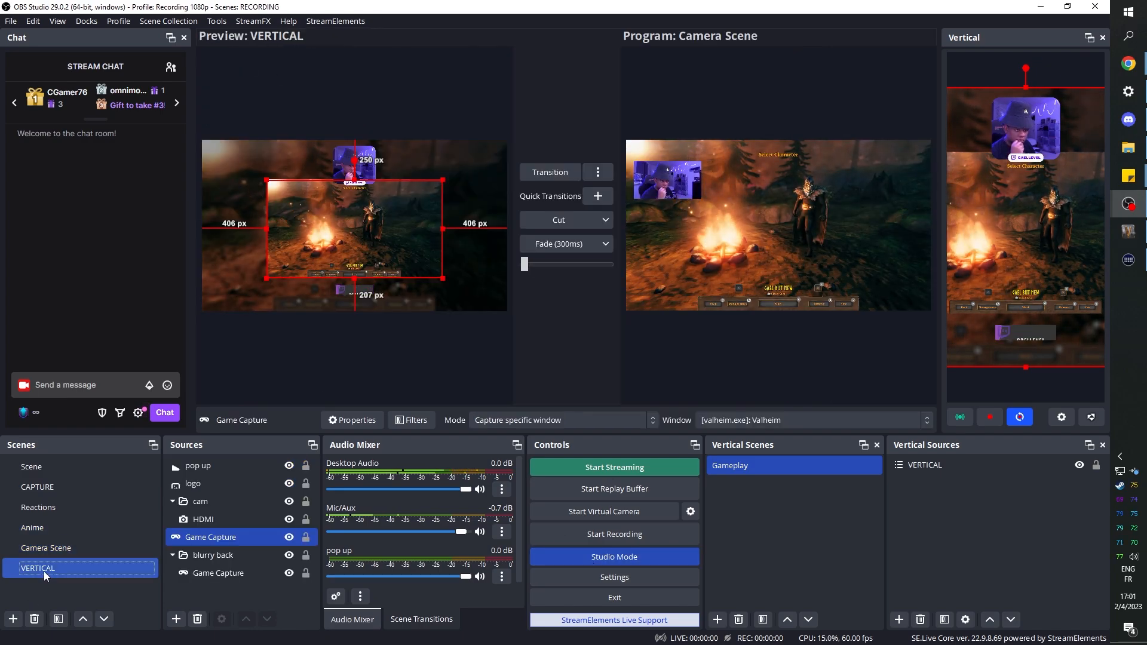
left_click(193, 539)
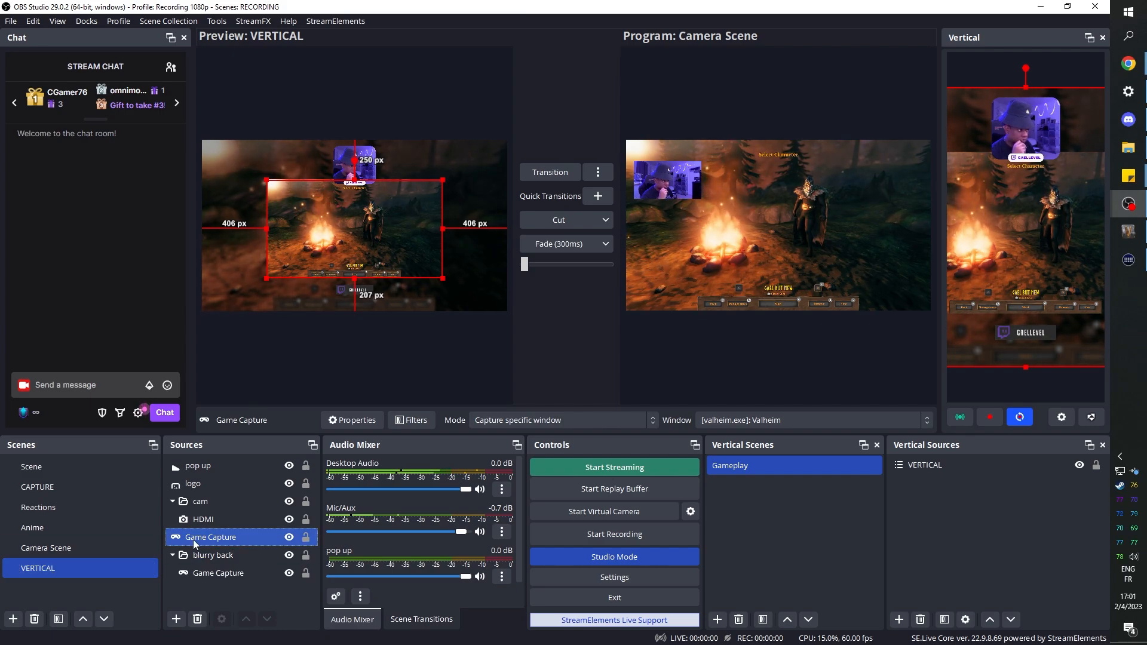
left_click_drag(346, 222, 345, 218)
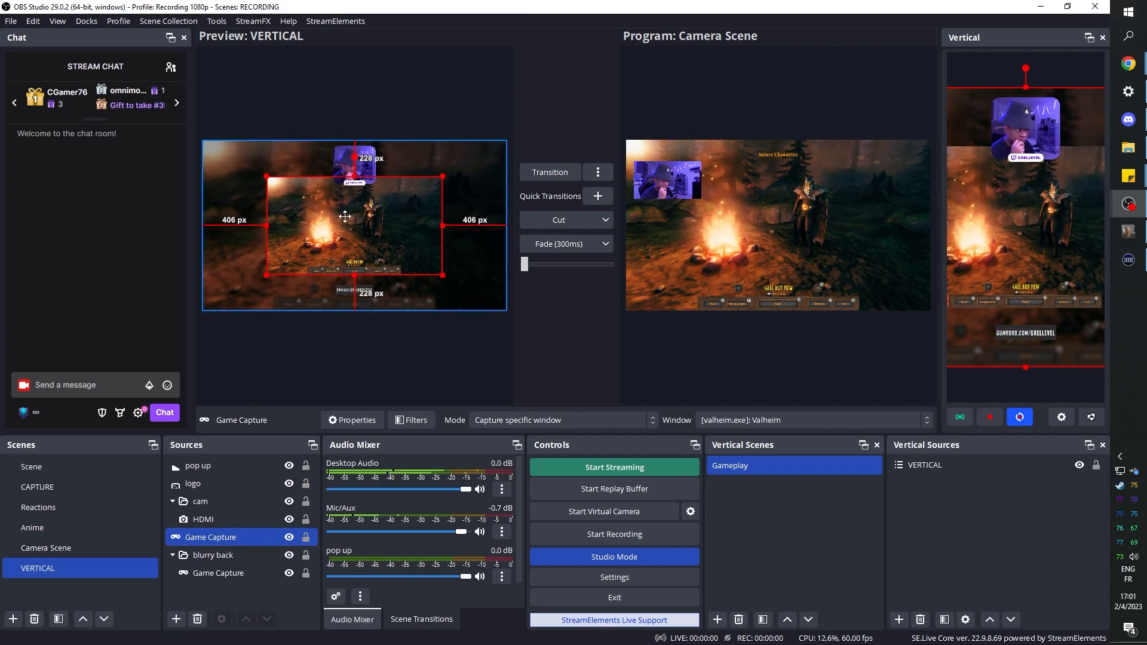
left_click(572, 559)
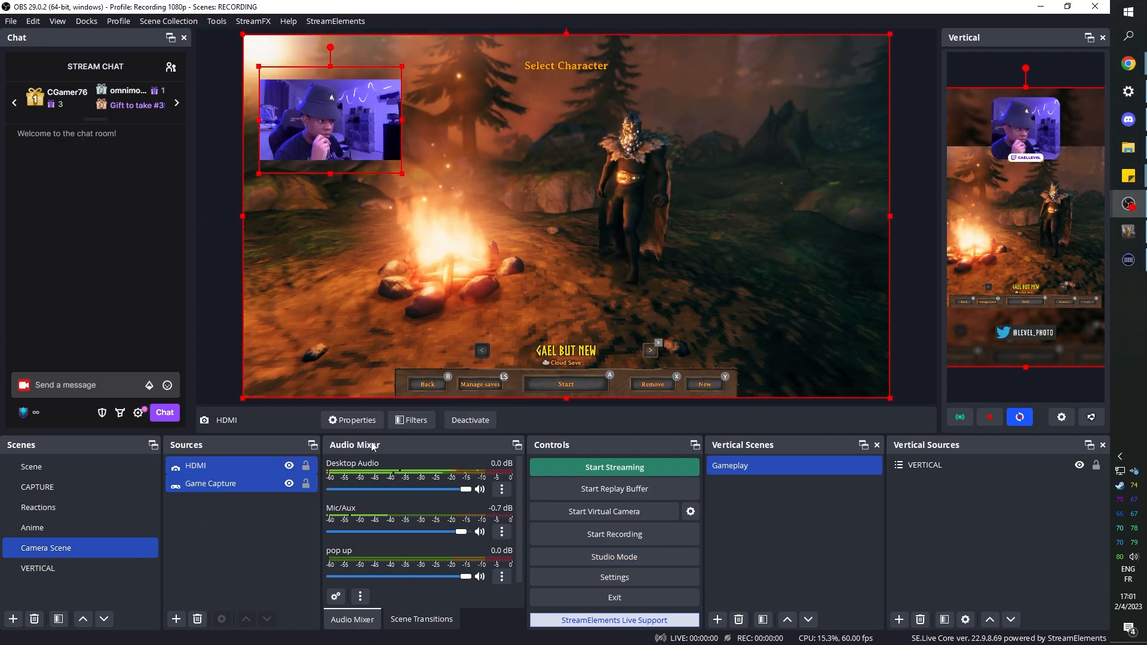